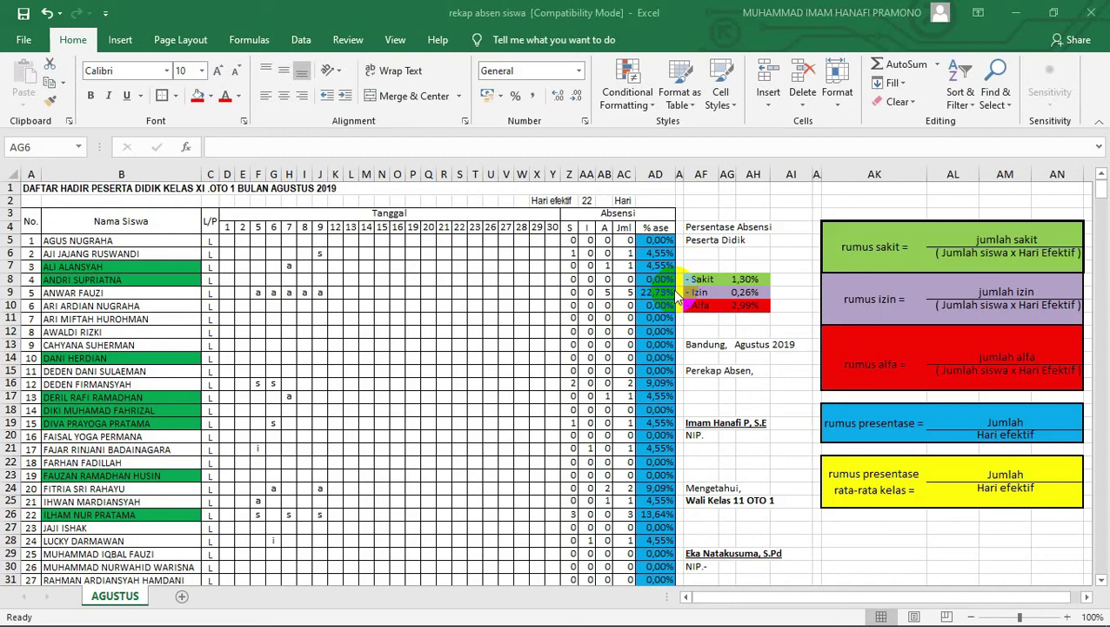
- Show and then hide the hidden system tray icons
mouse_move(514, 619)
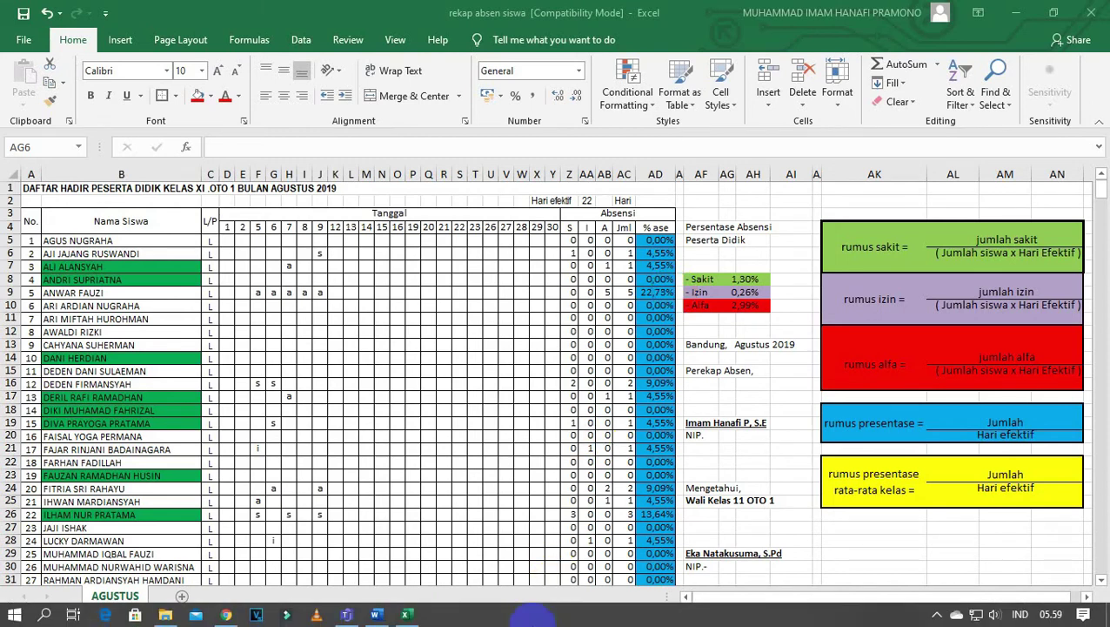
click(936, 616)
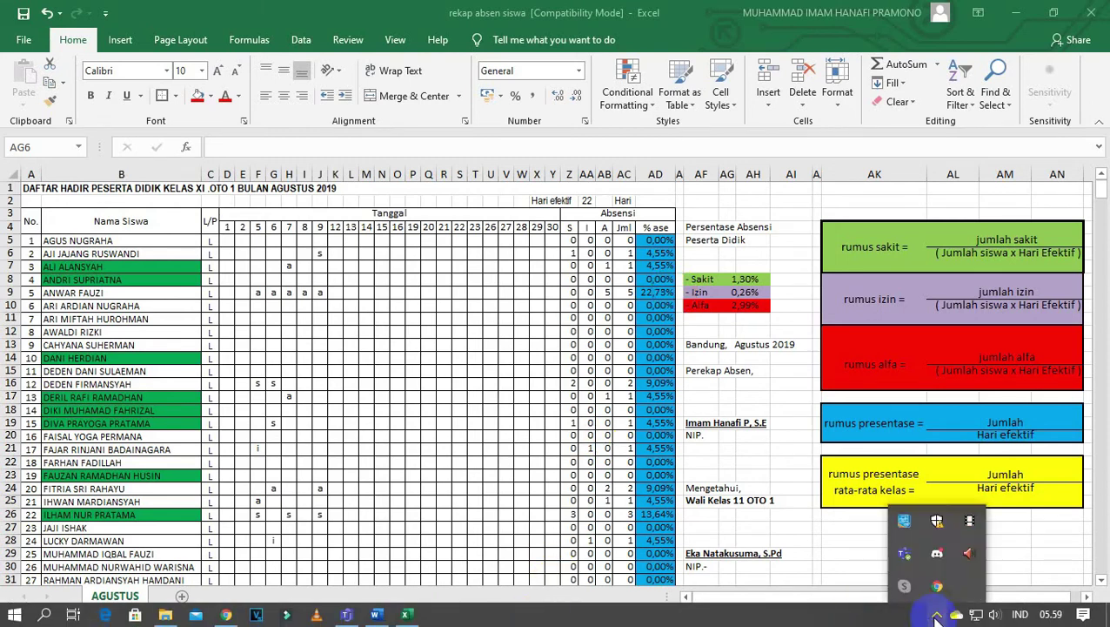
click(936, 616)
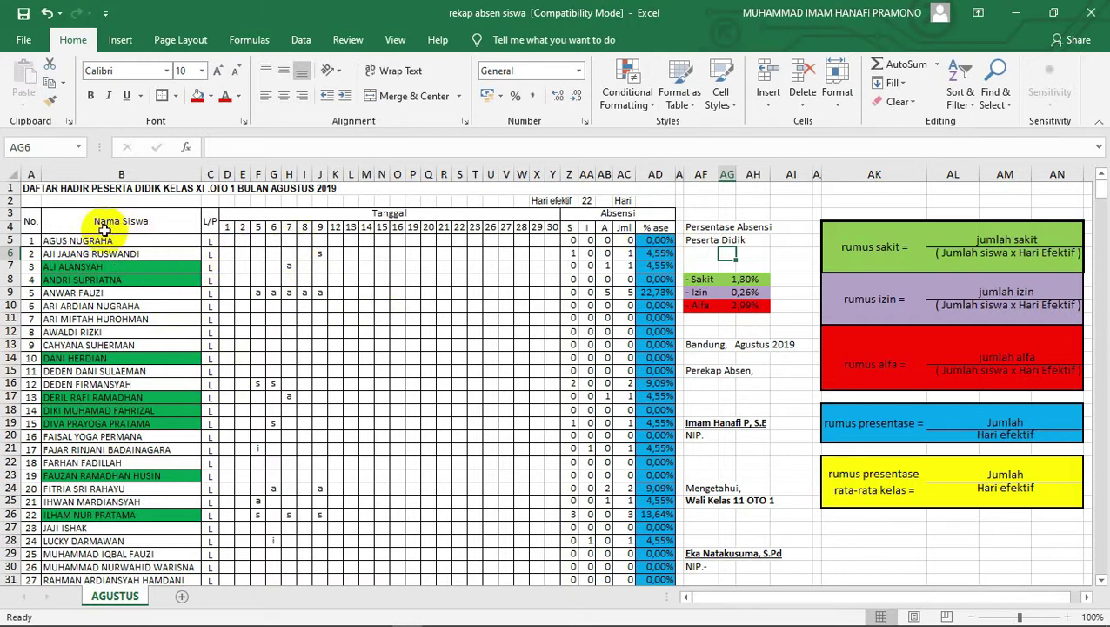
- Select the student names from the first student down to the last
drag(56, 240, 84, 462)
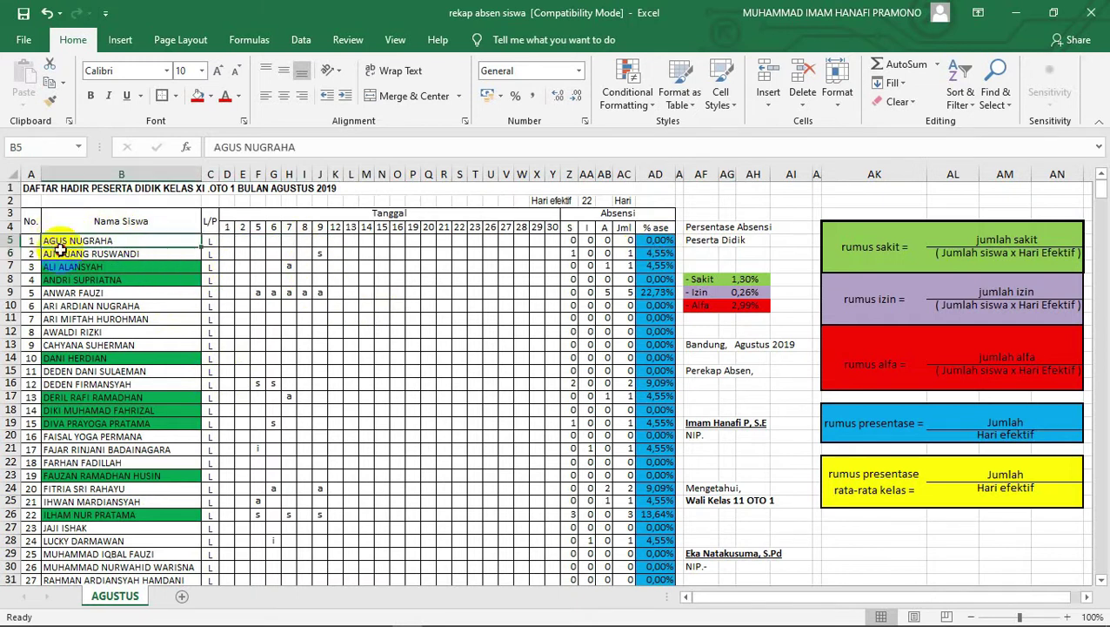
scroll(84, 462, down, 1)
scroll(85, 462, up, 1)
scroll(152, 444, down, 2)
scroll(152, 444, down, 2)
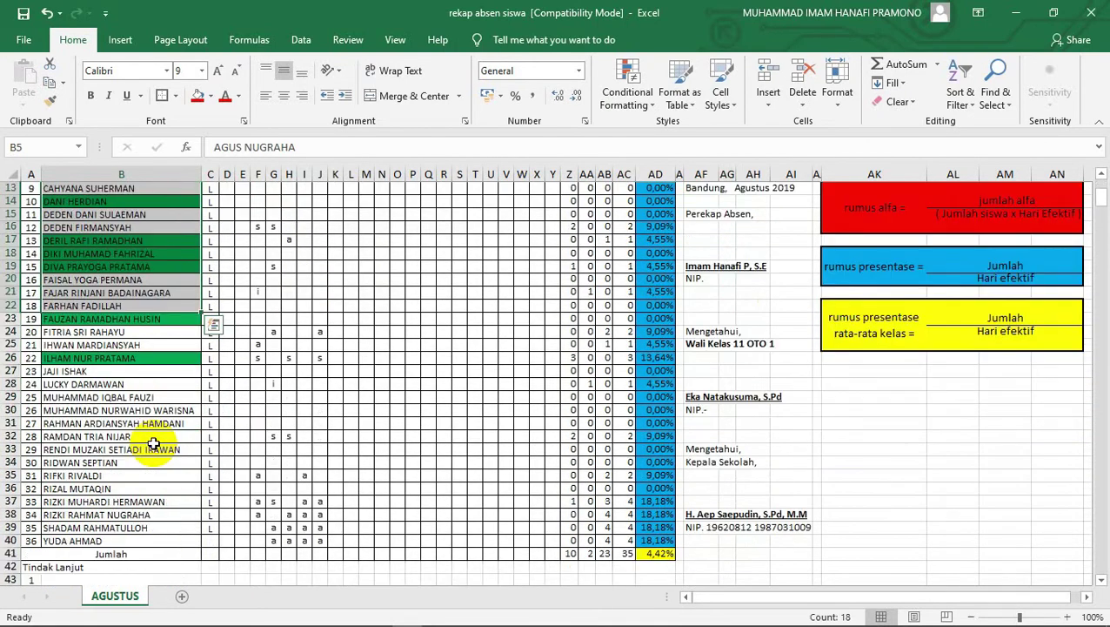
click(122, 540)
scroll(113, 487, up, 2)
scroll(133, 494, up, 2)
scroll(132, 494, up, 1)
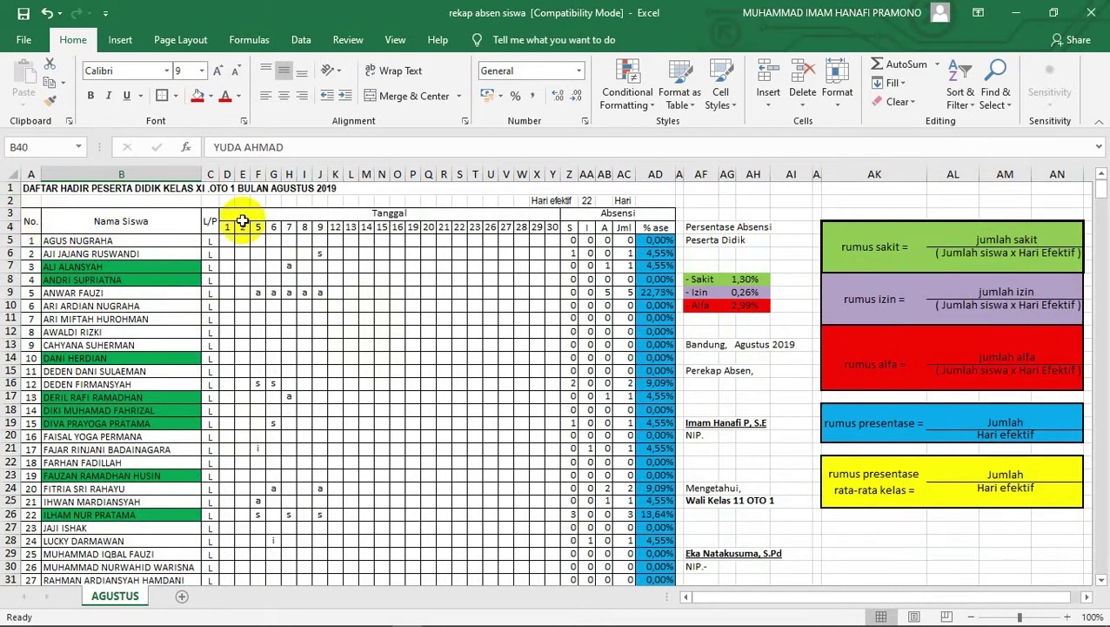
- Inspect the No., Nama Siswa, L/P and Tanggal headers and day numbers 1–30
click(31, 216)
click(148, 221)
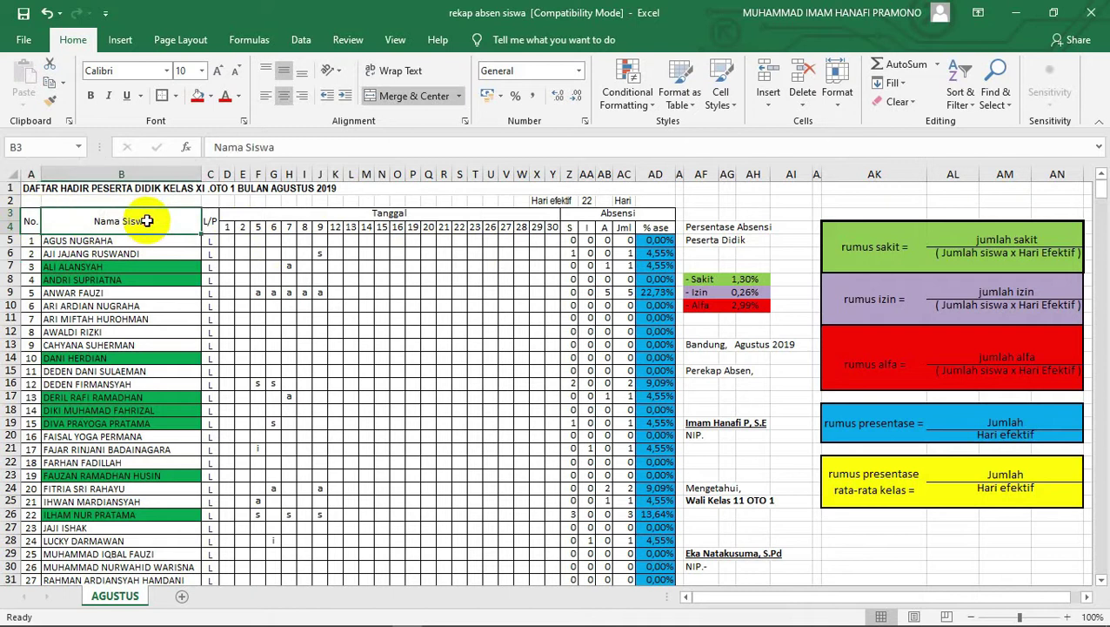
click(210, 222)
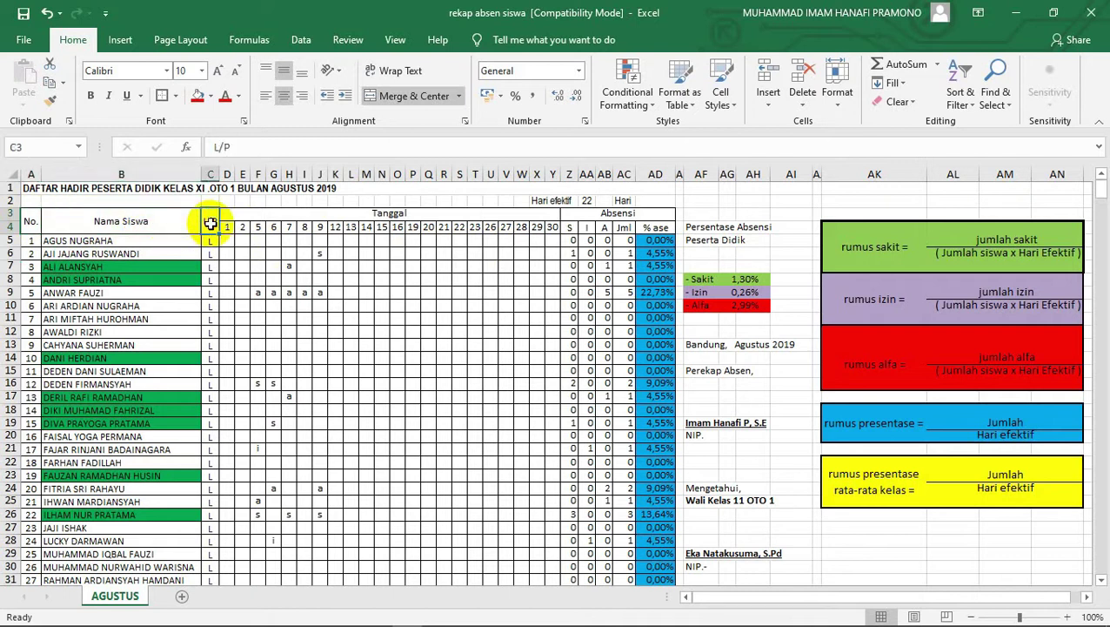
click(328, 215)
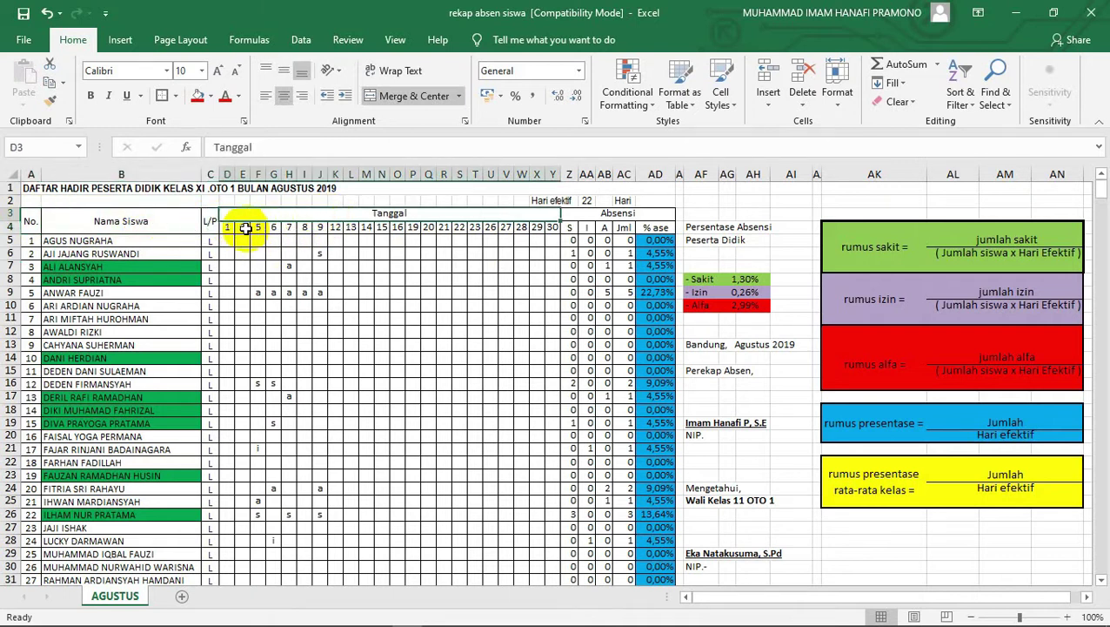
drag(231, 229, 538, 227)
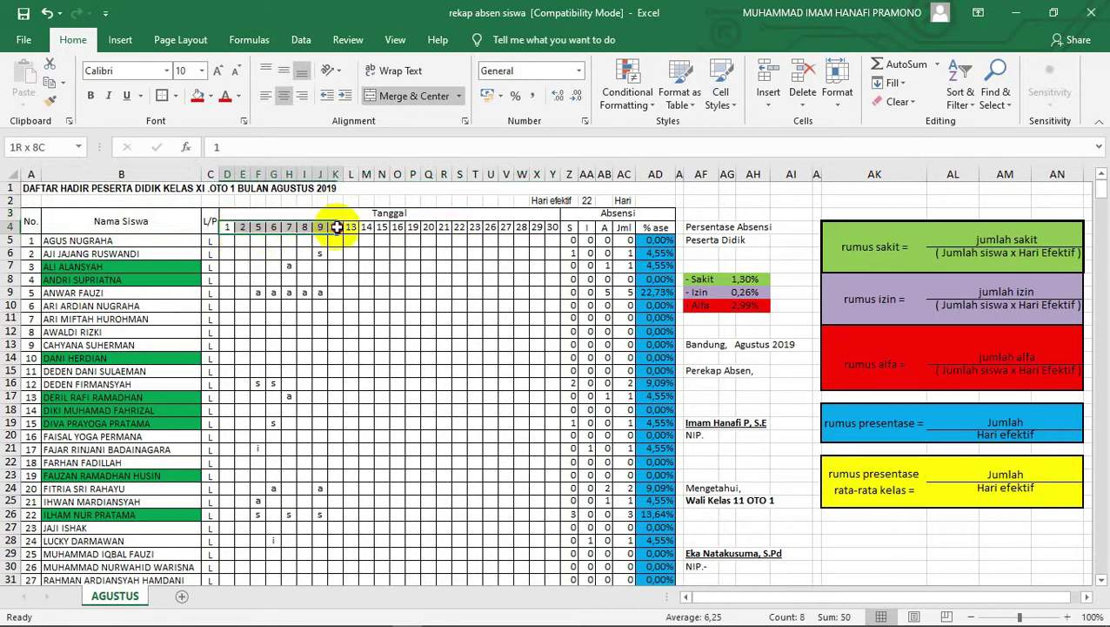
drag(228, 228, 548, 227)
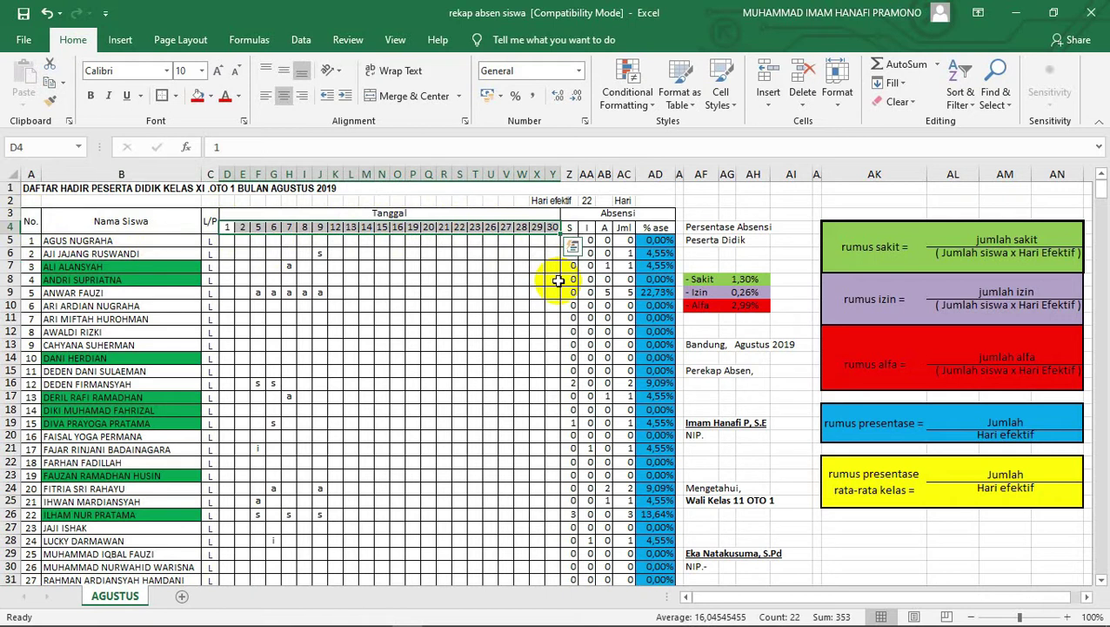
click(278, 188)
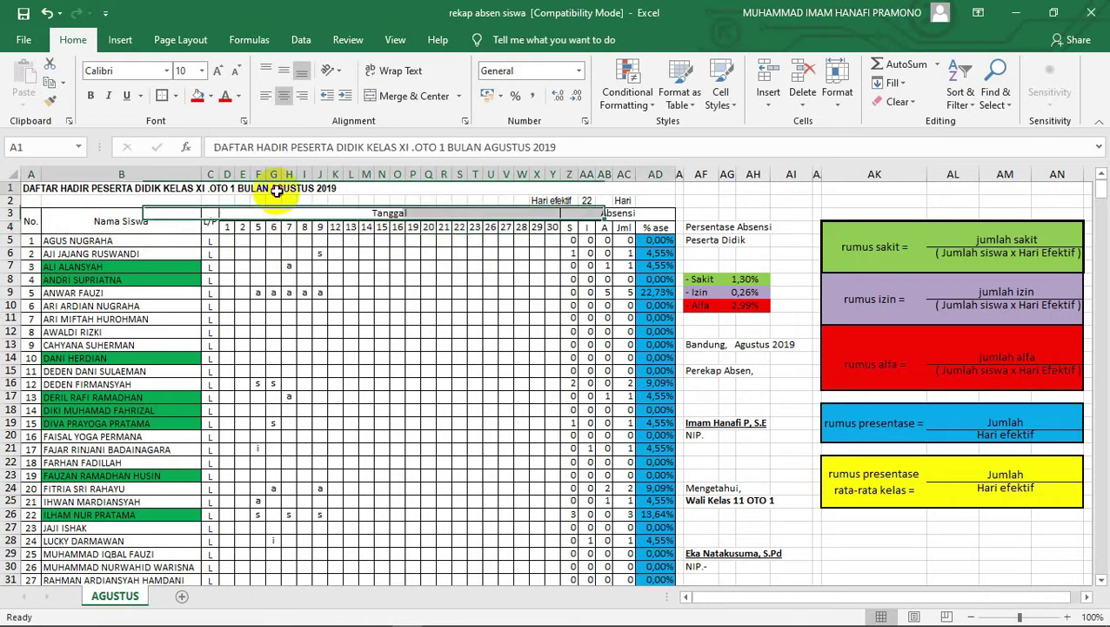
click(554, 229)
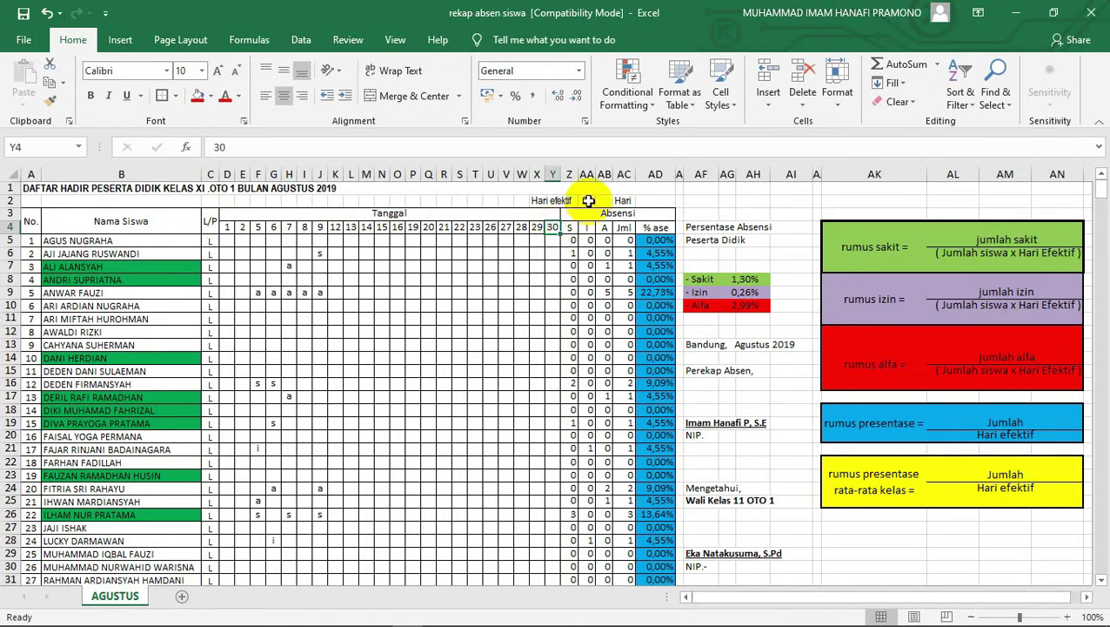
- Review the effective-days value 22, the Absensi header and the S, I, A, Jml, % ase headers
click(588, 201)
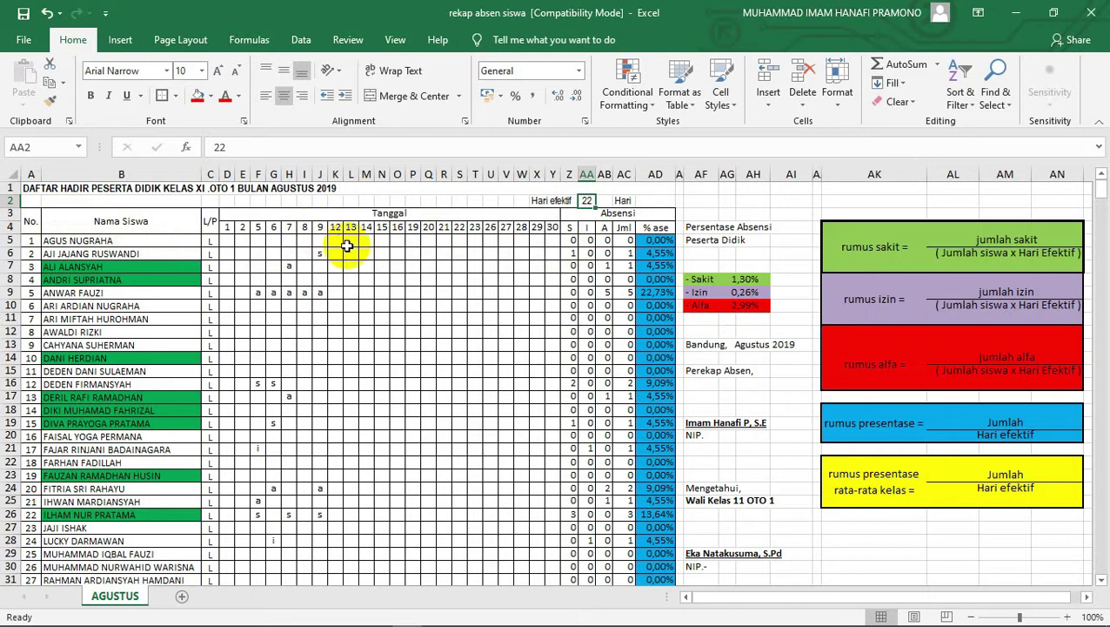
click(623, 212)
click(629, 254)
click(623, 212)
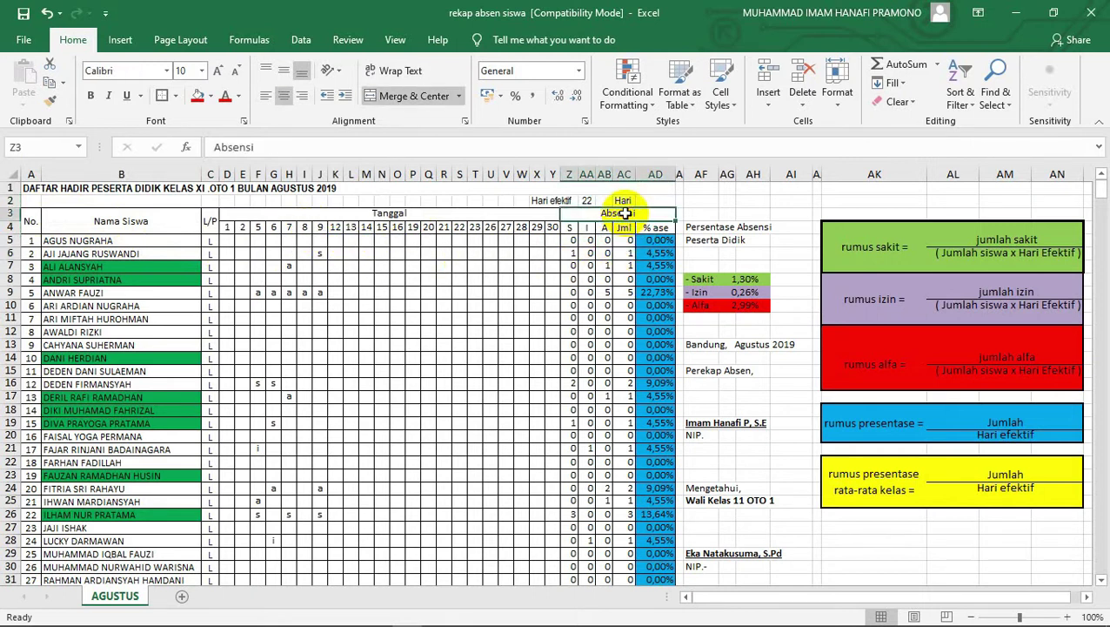
click(571, 231)
click(588, 228)
click(605, 226)
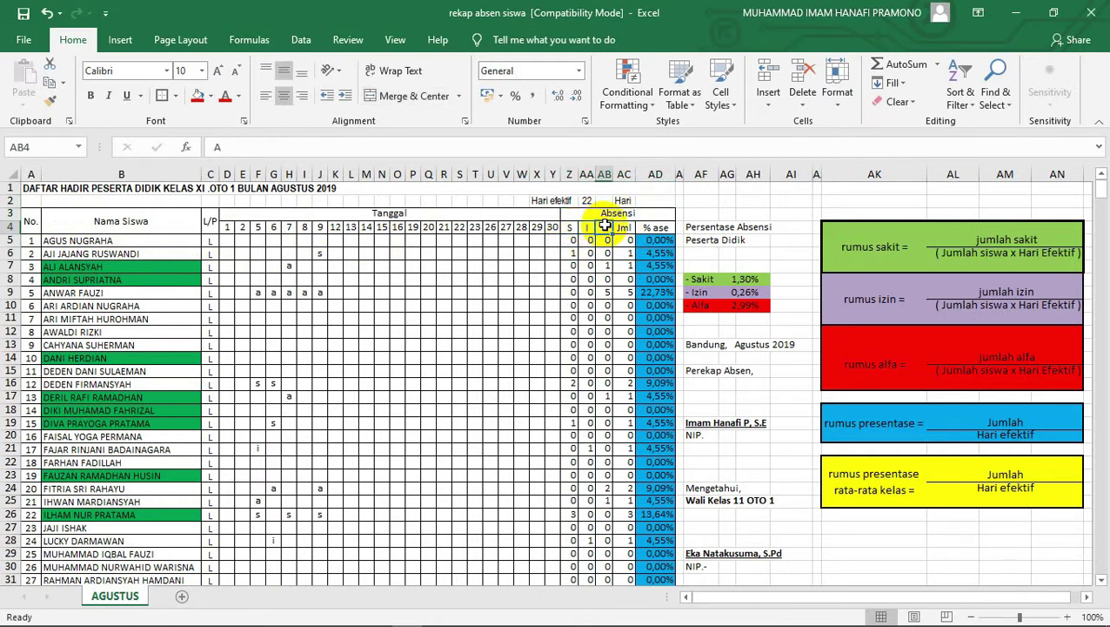
click(623, 227)
click(666, 227)
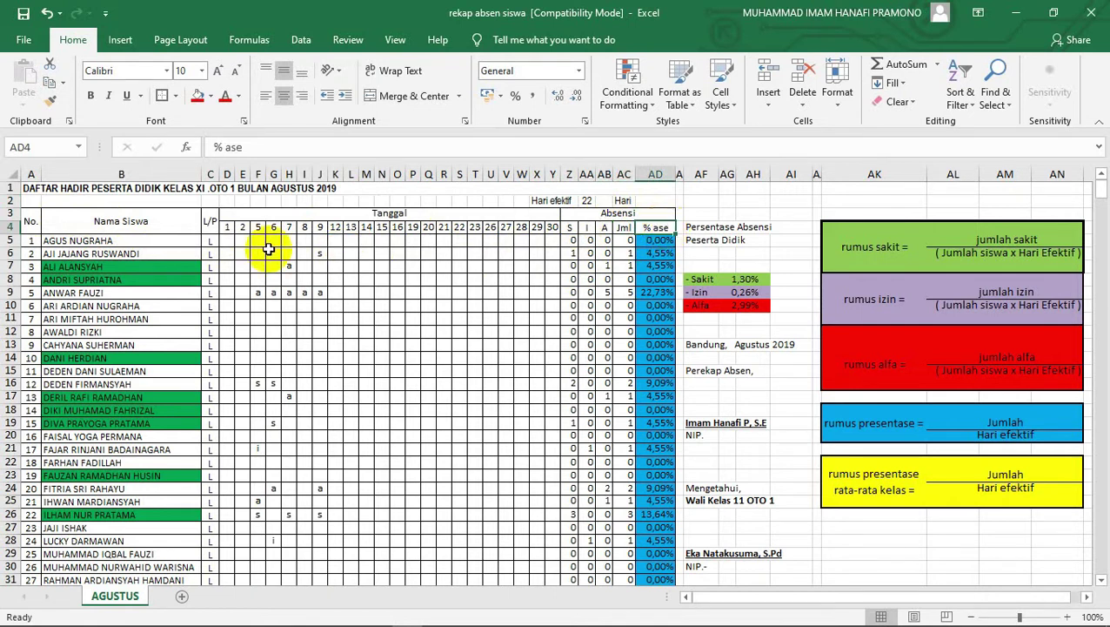
- Select the two-row header block and the 'Hari efektif 22 Hari' line to check the layout
drag(31, 218, 662, 228)
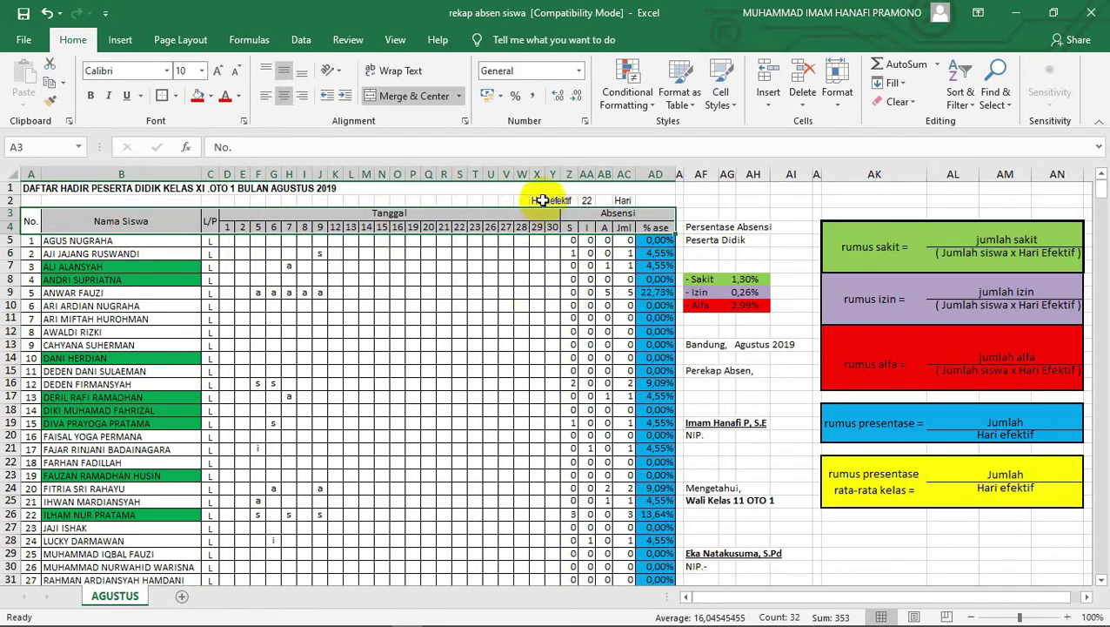
drag(541, 200, 628, 200)
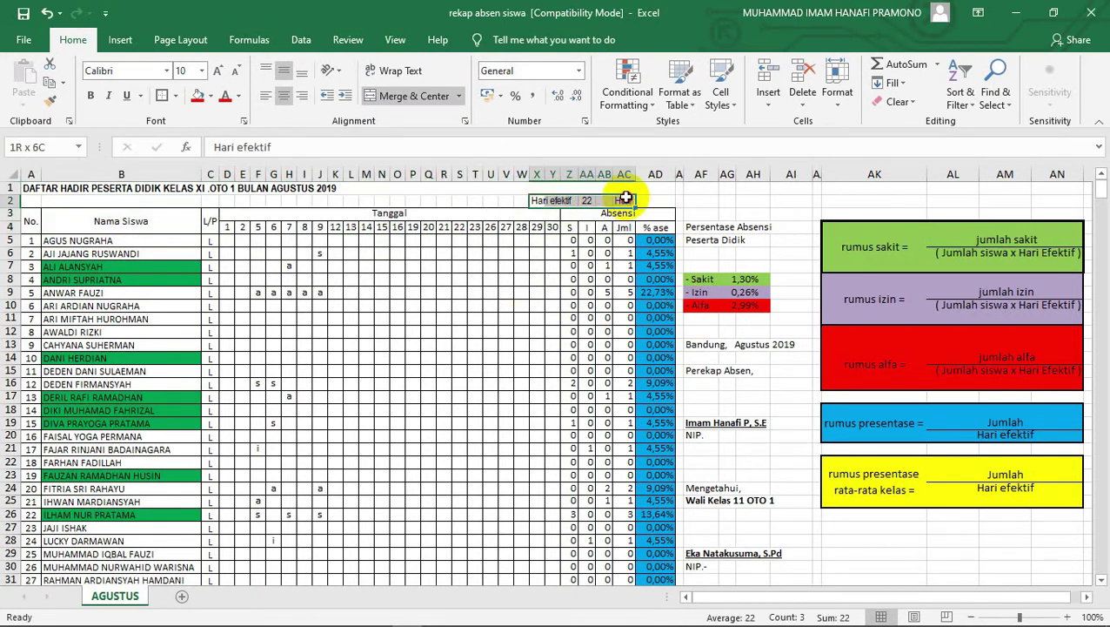
click(506, 255)
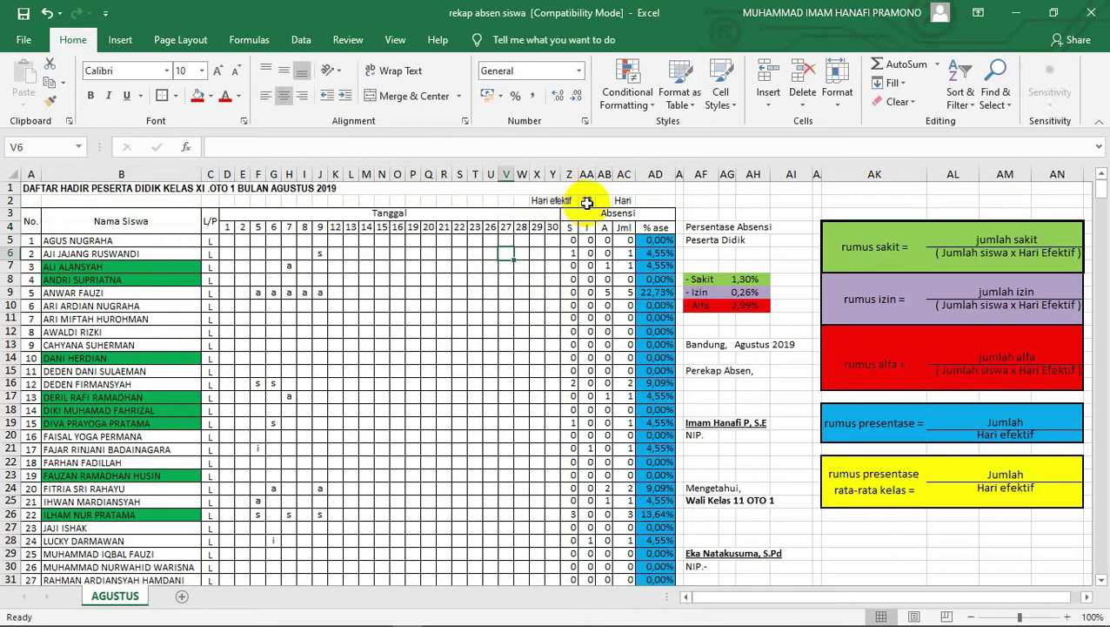
click(587, 200)
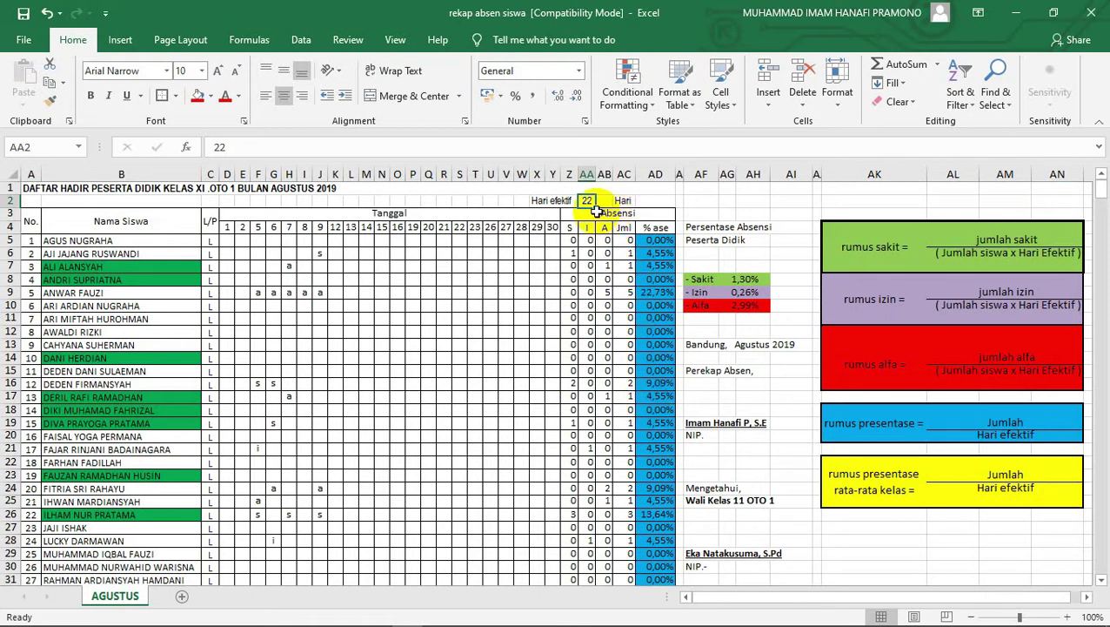
click(31, 190)
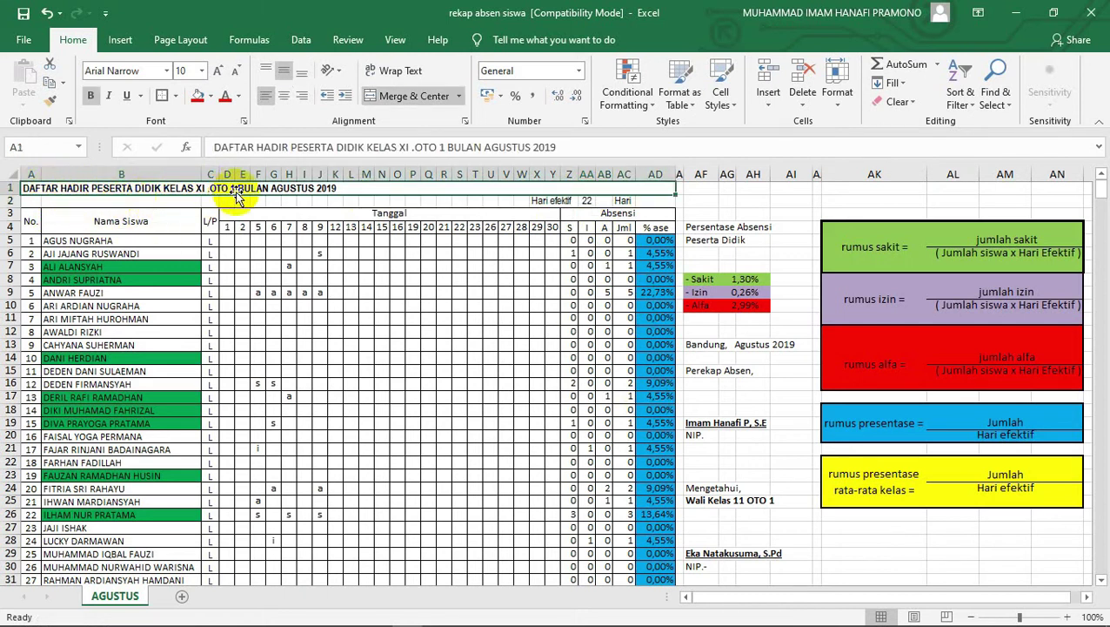
click(537, 278)
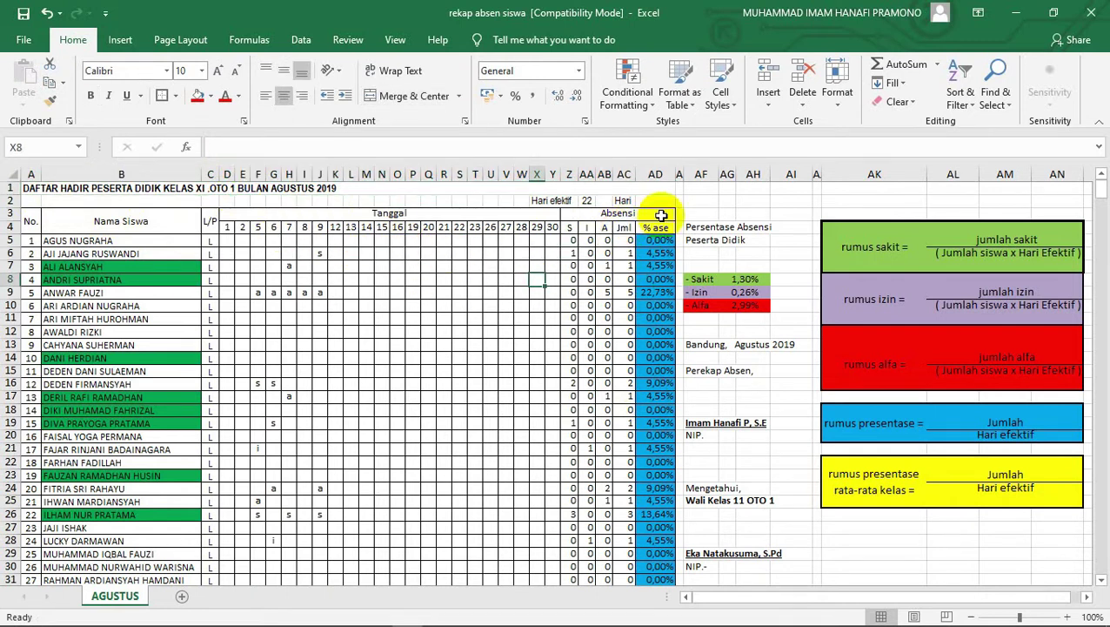
click(29, 225)
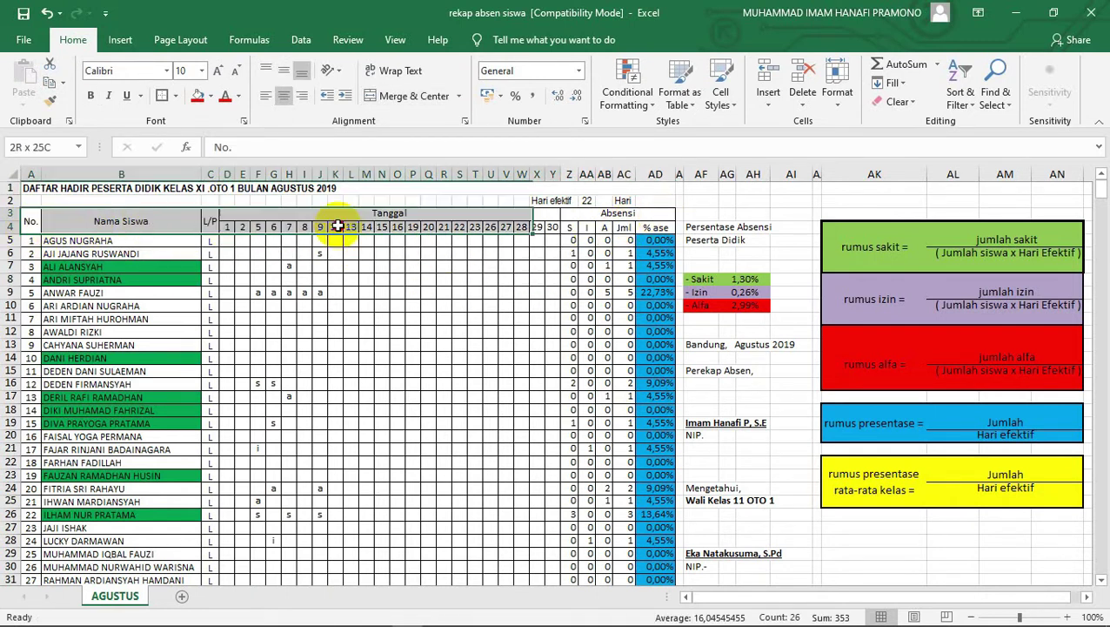
drag(28, 226, 674, 226)
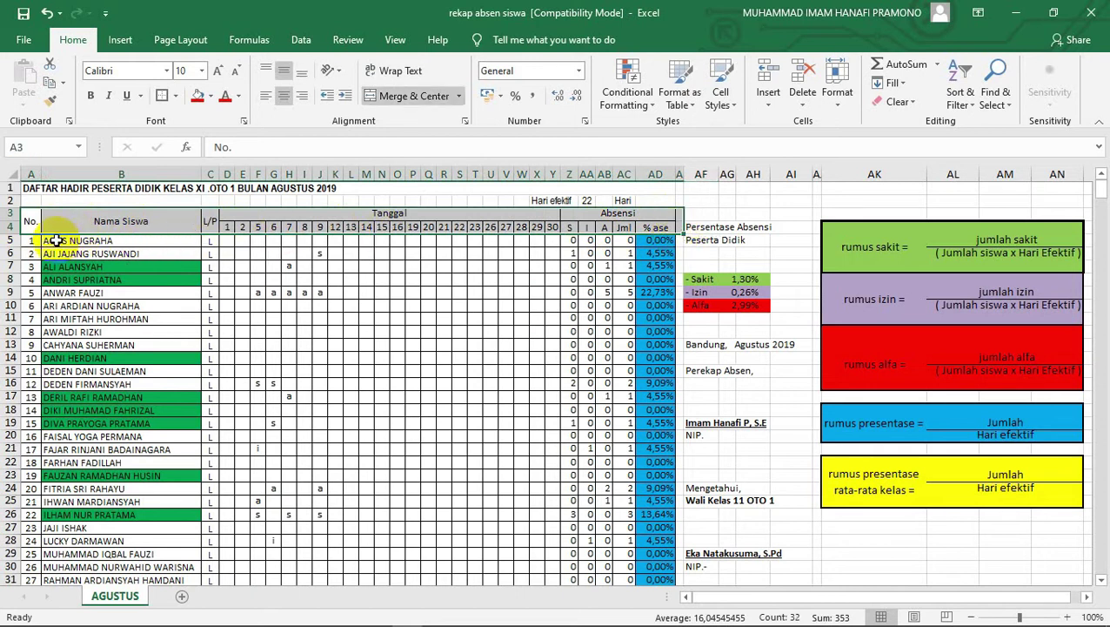
scroll(51, 458, down, 4)
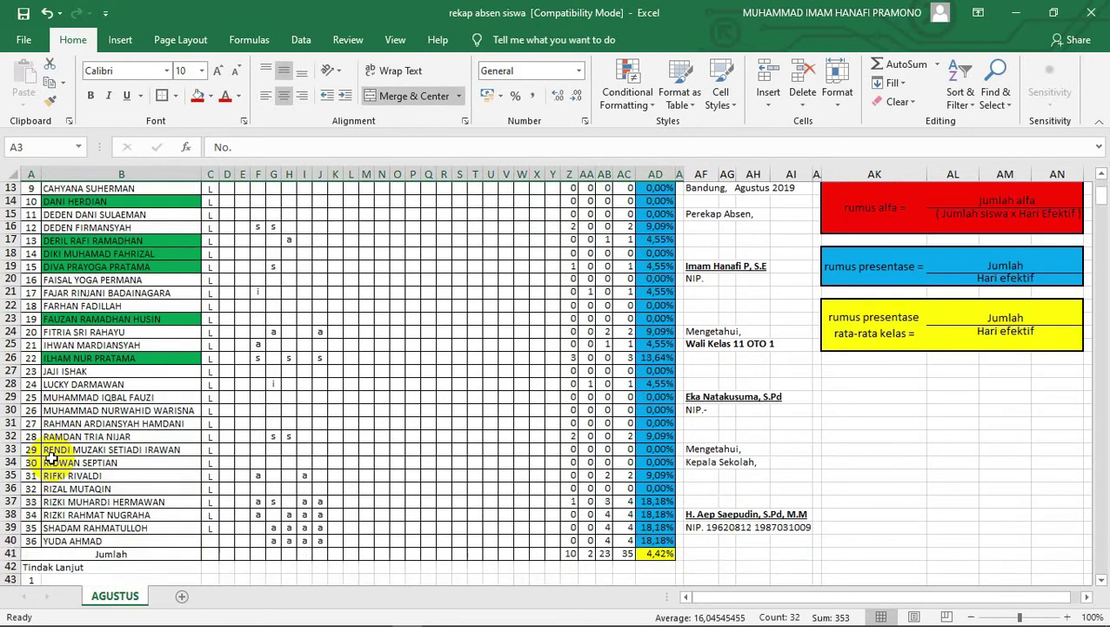
scroll(114, 246, up, 4)
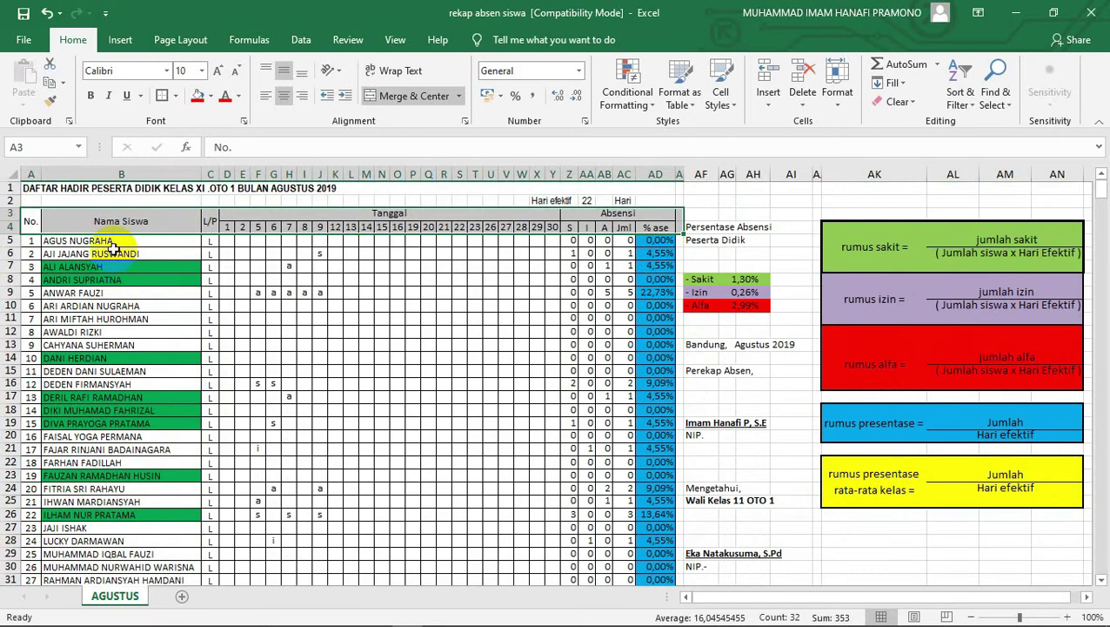
- Select the first student's row of attendance date cells
click(117, 240)
scroll(149, 248, down, 2)
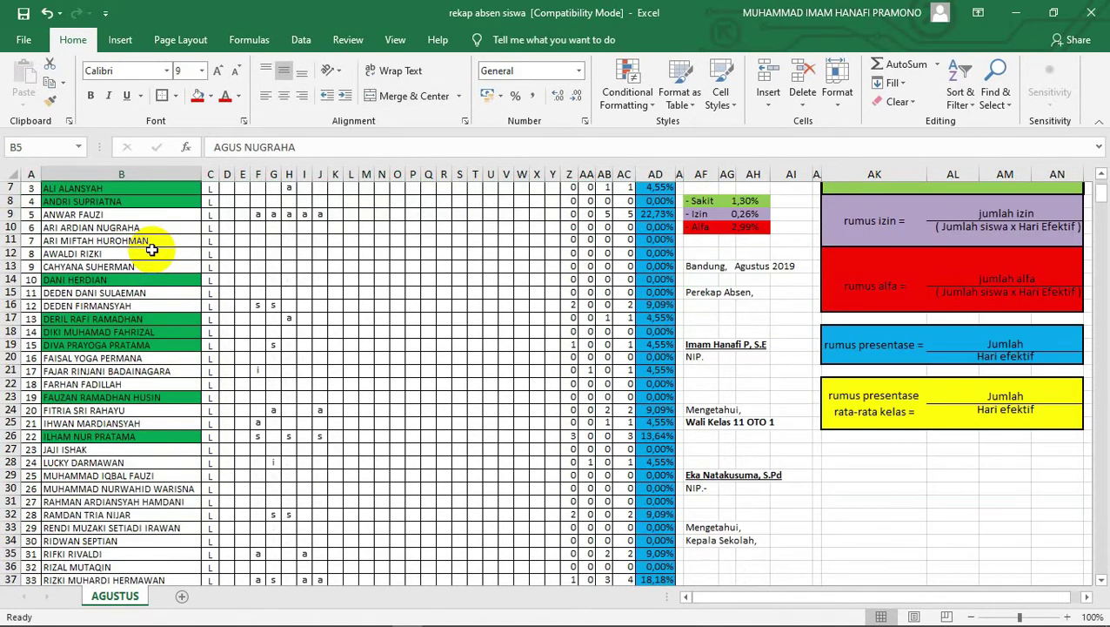
scroll(149, 248, down, 1)
scroll(161, 470, down, 1)
scroll(218, 384, up, 4)
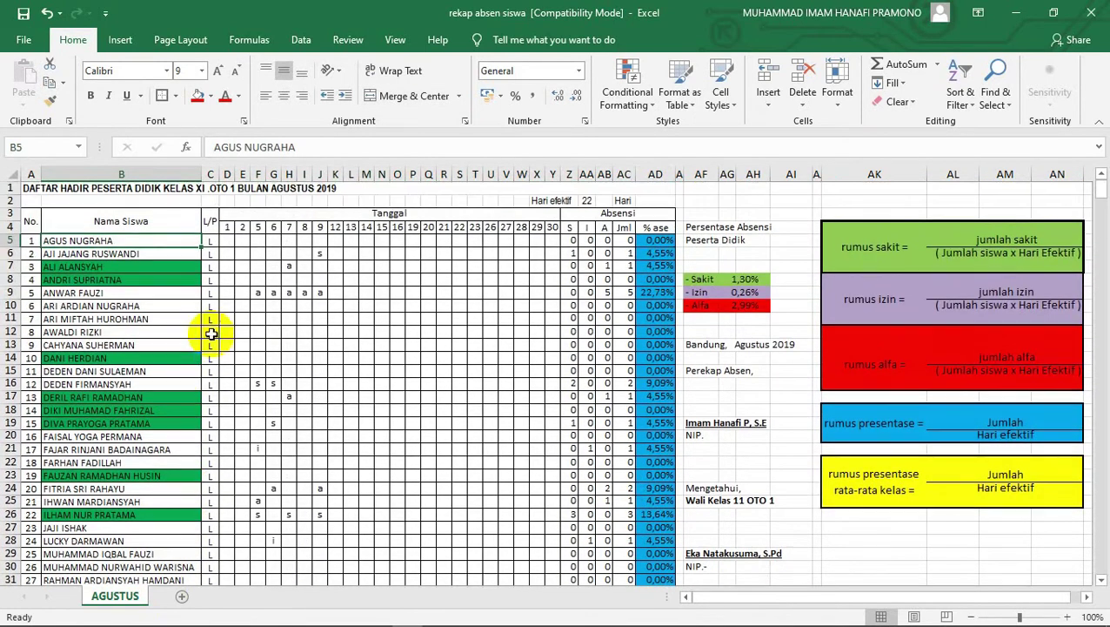
scroll(224, 461, down, 4)
scroll(222, 470, down, 1)
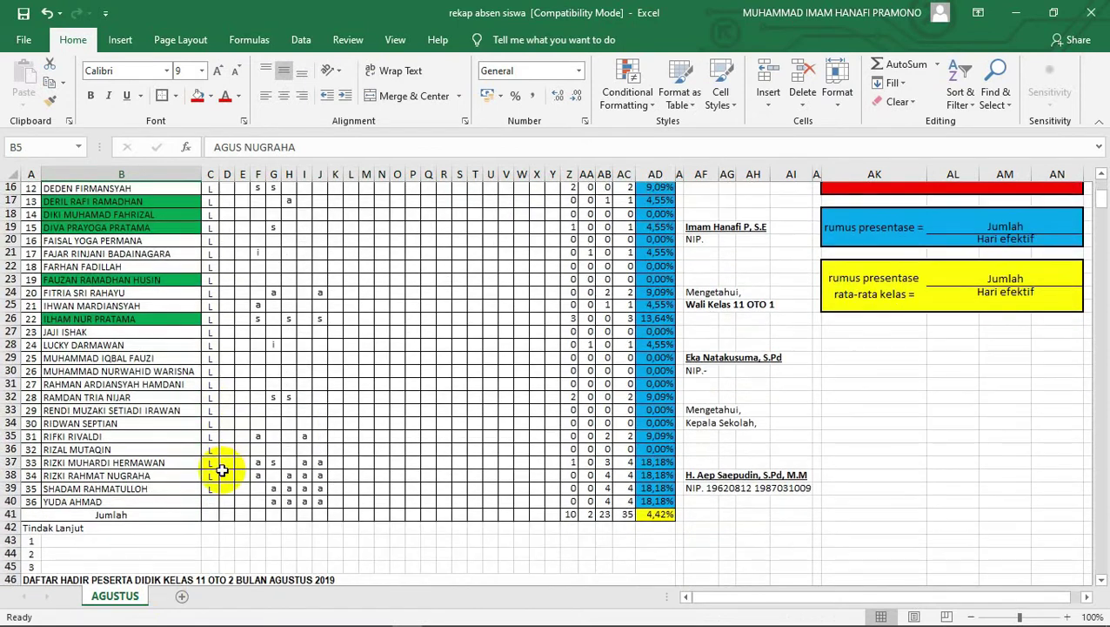
scroll(218, 474, up, 2)
scroll(218, 475, up, 2)
scroll(298, 356, up, 1)
click(318, 254)
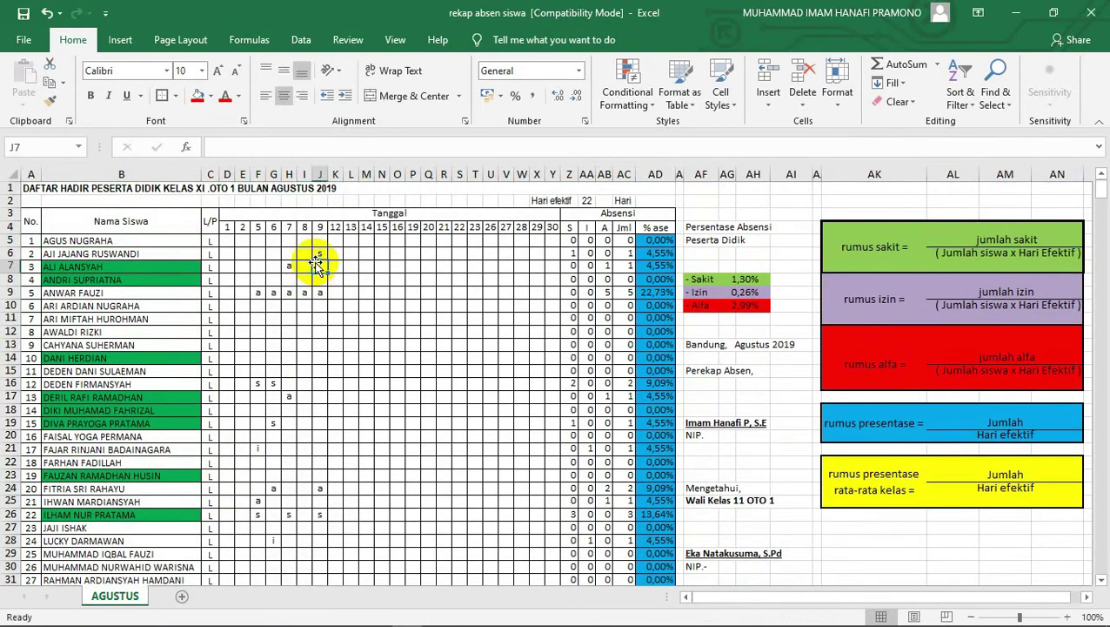
click(223, 242)
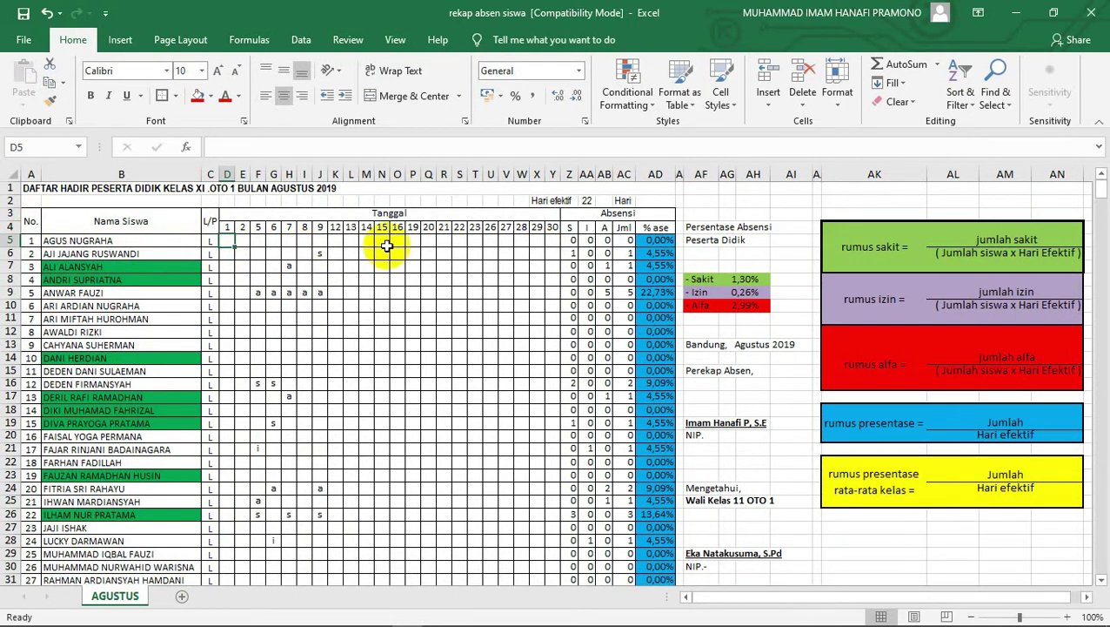
drag(231, 241, 605, 242)
click(521, 319)
- Remove all borders from the student rows and date grid
mouse_move(30, 240)
mouse_down()
mouse_move(559, 422)
mouse_move(553, 513)
mouse_up()
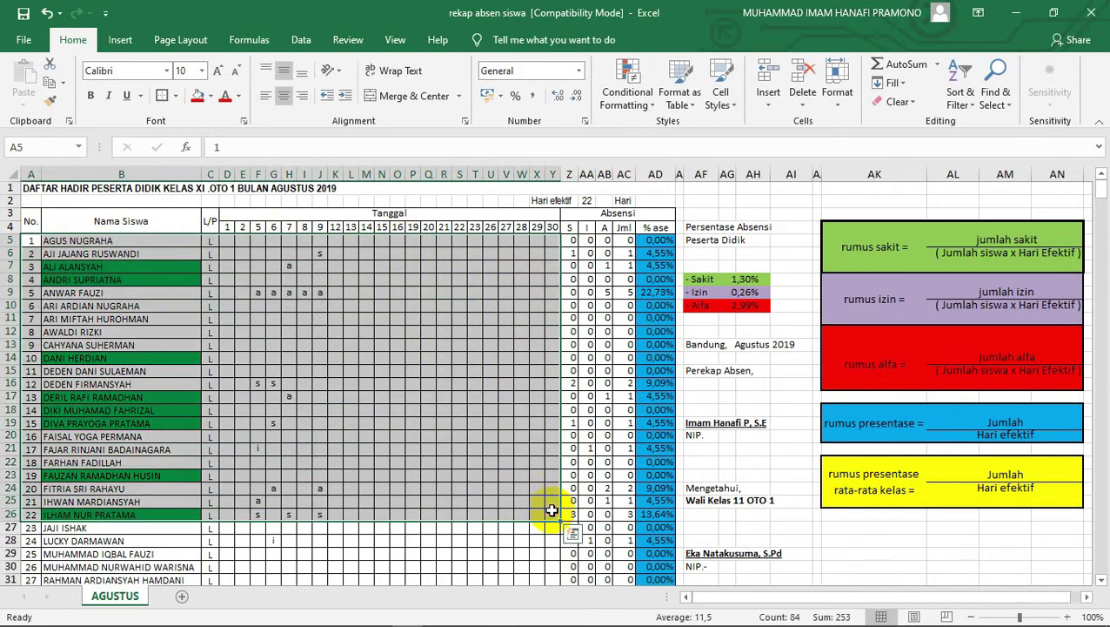
click(176, 96)
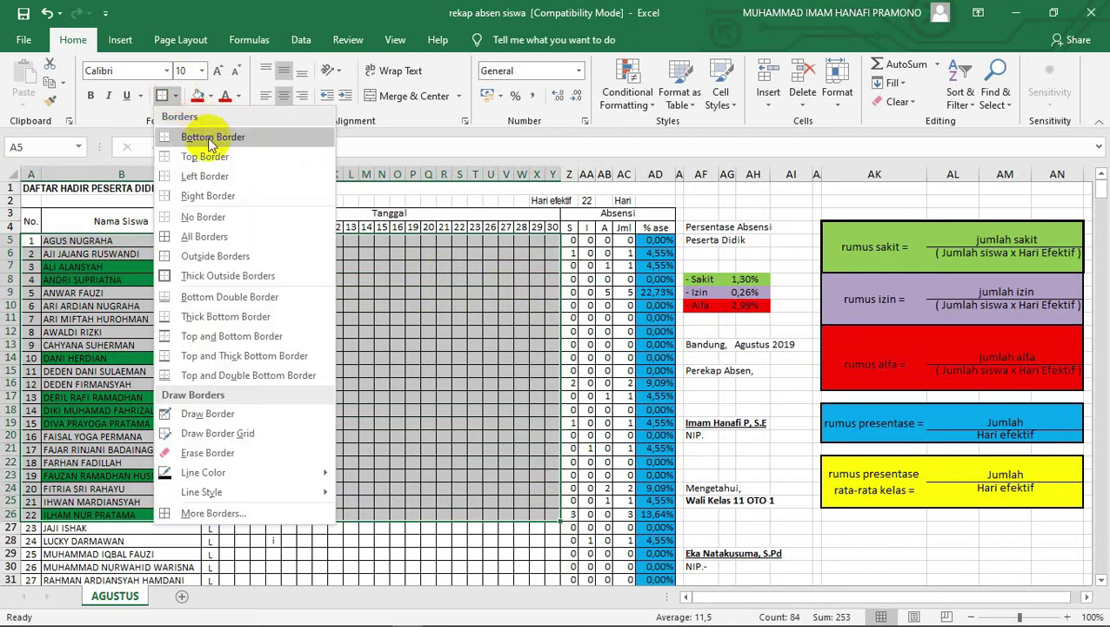
click(214, 219)
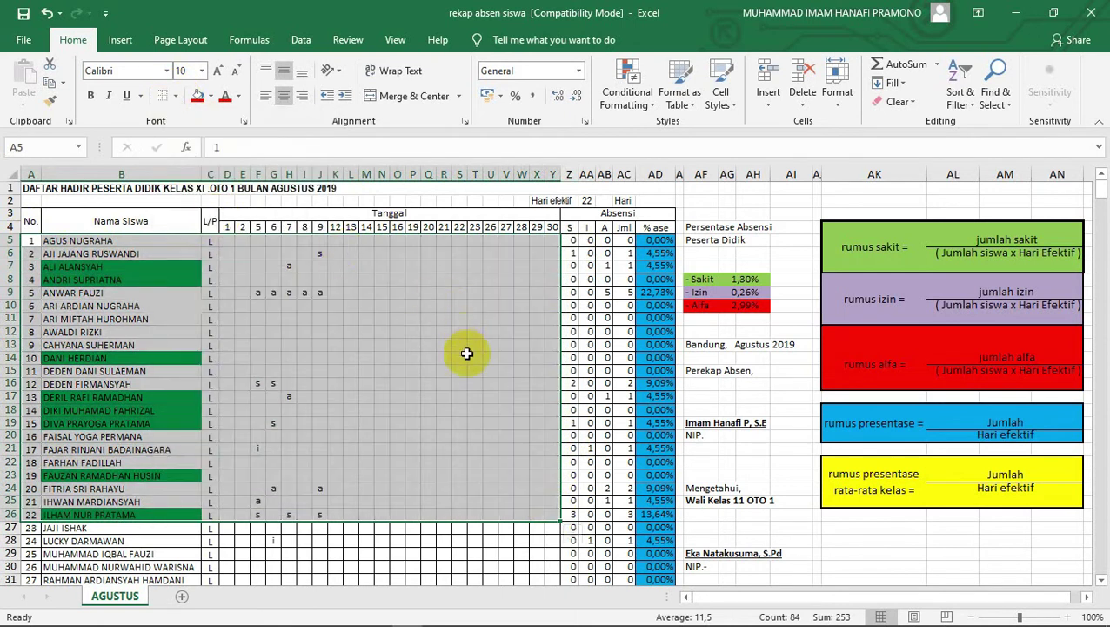
- Apply All Borders to the student rows and date grid
click(459, 357)
mouse_move(34, 242)
mouse_down()
mouse_move(543, 430)
mouse_move(556, 517)
mouse_up()
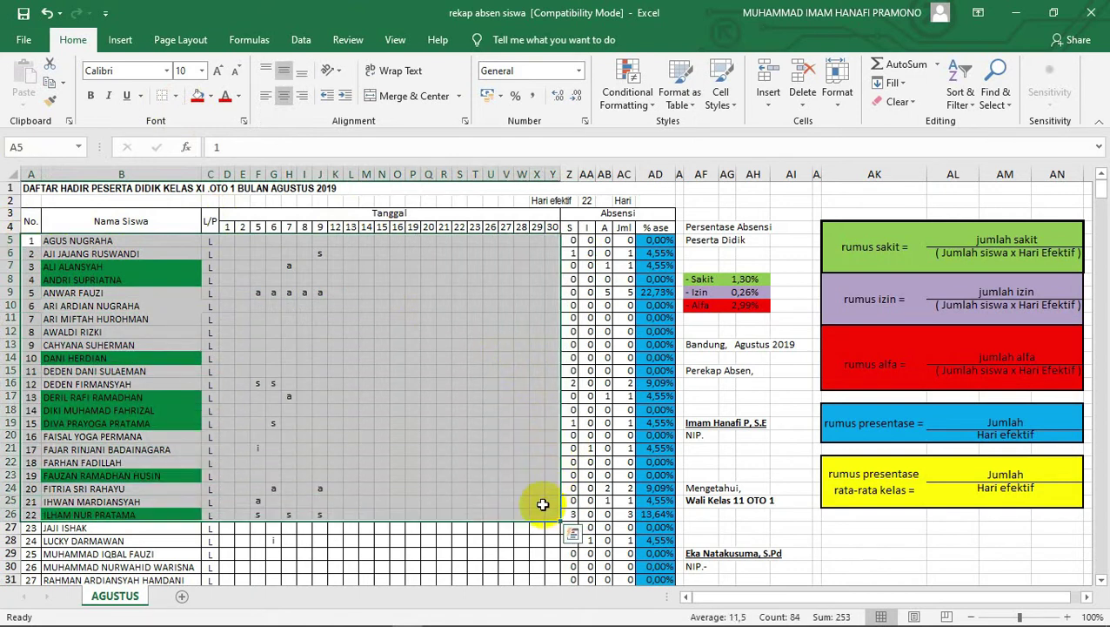
click(176, 95)
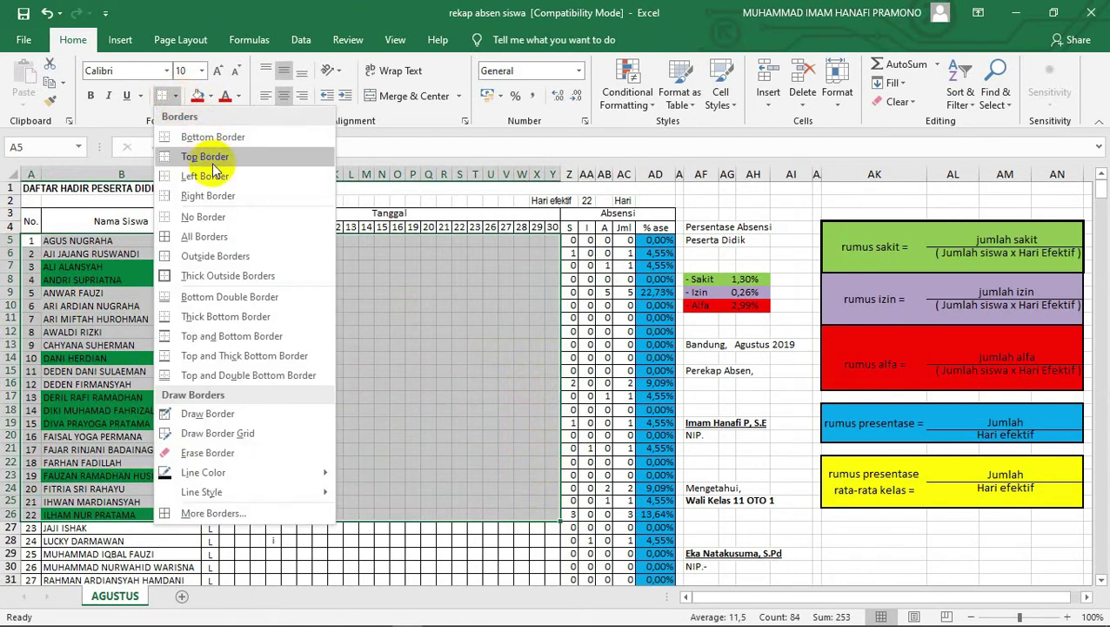
click(176, 237)
click(369, 294)
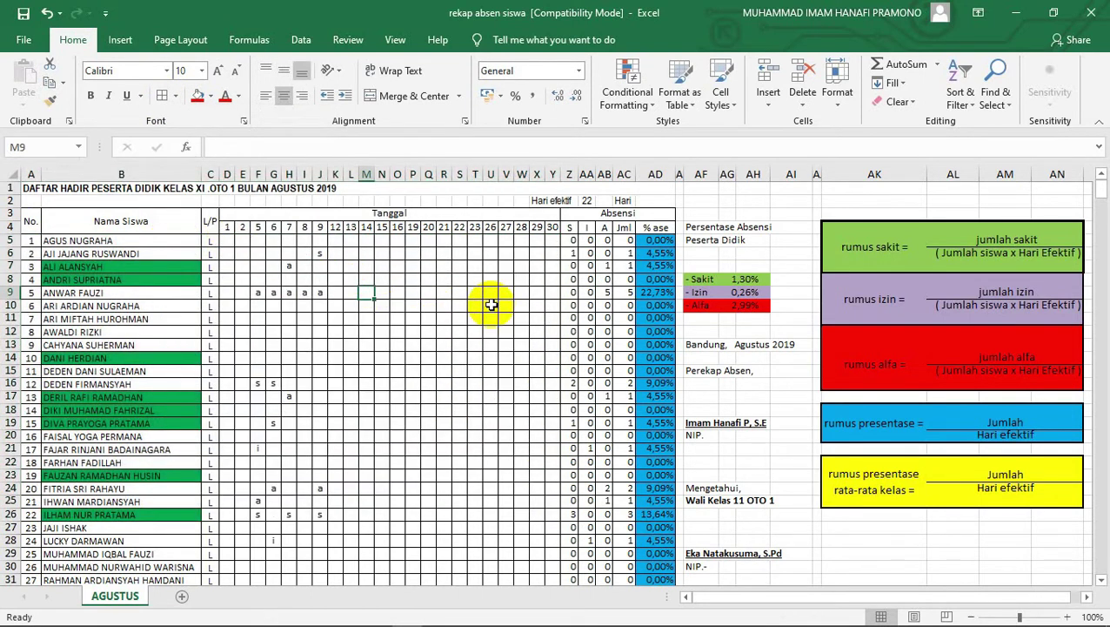
click(571, 241)
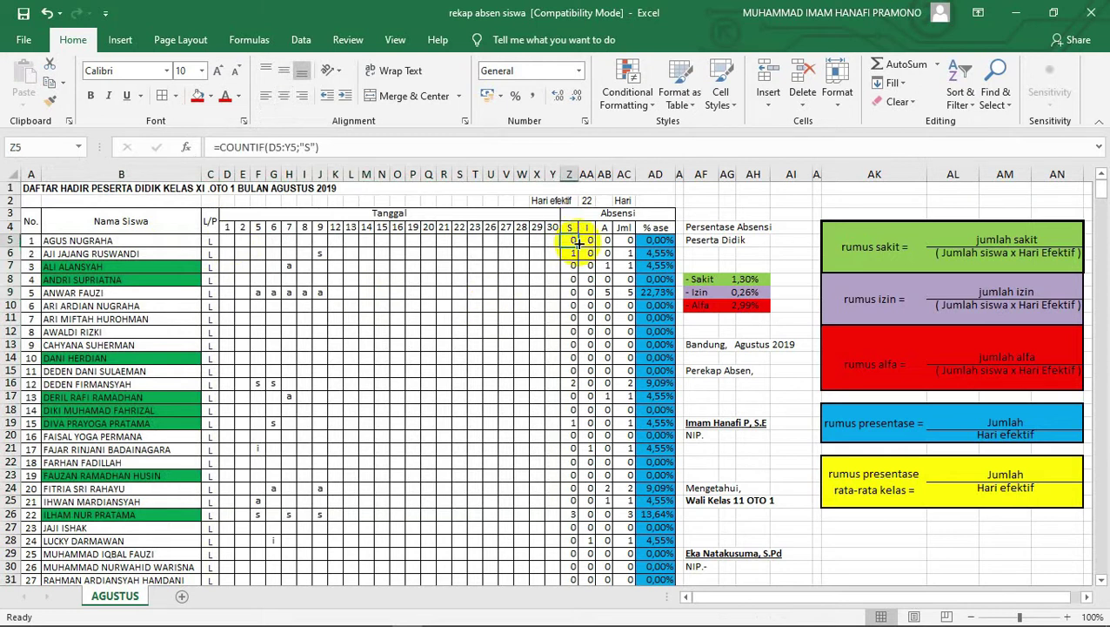
click(627, 242)
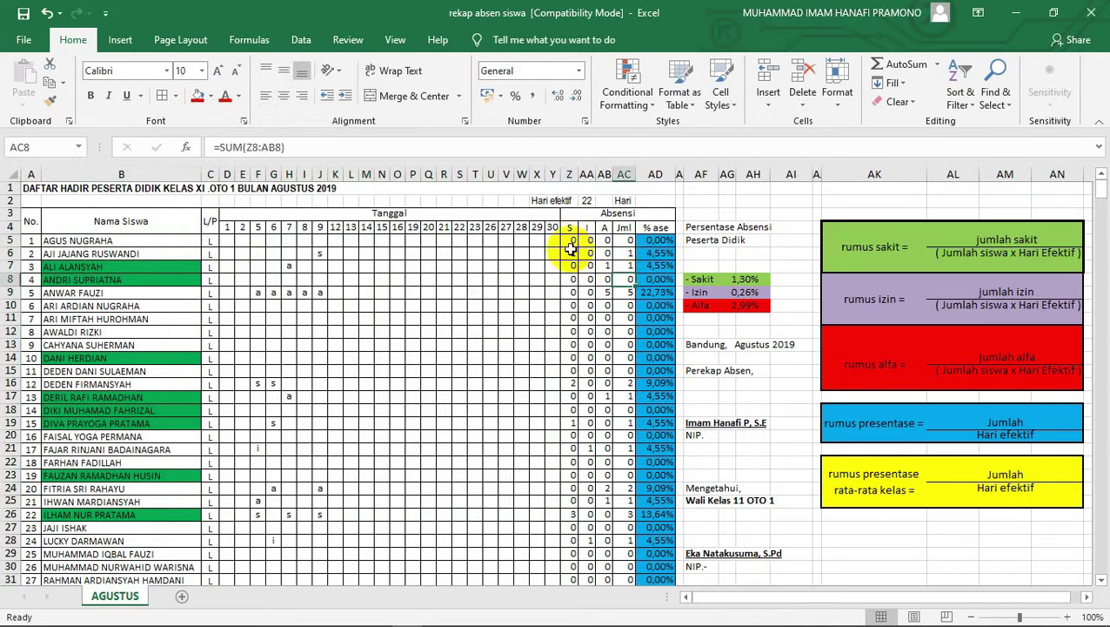
click(567, 242)
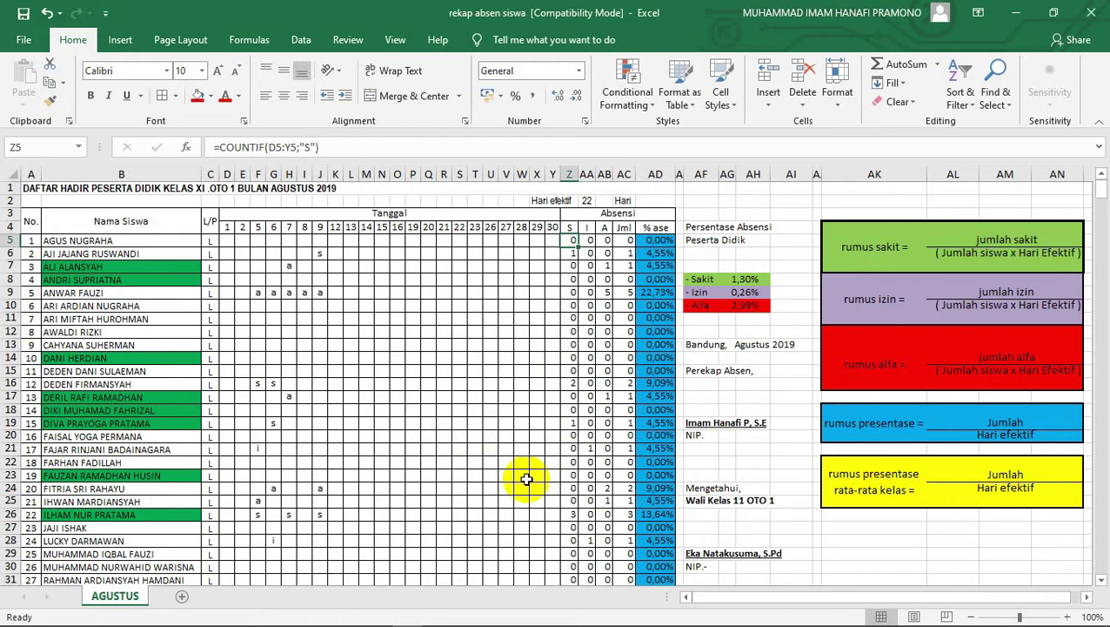
click(572, 254)
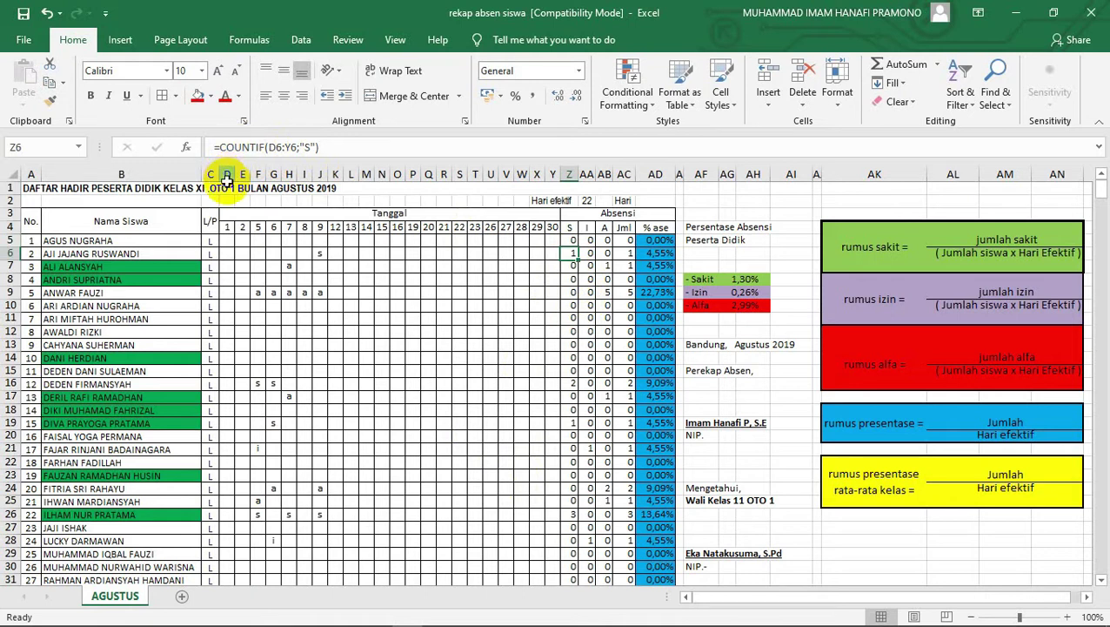
click(227, 293)
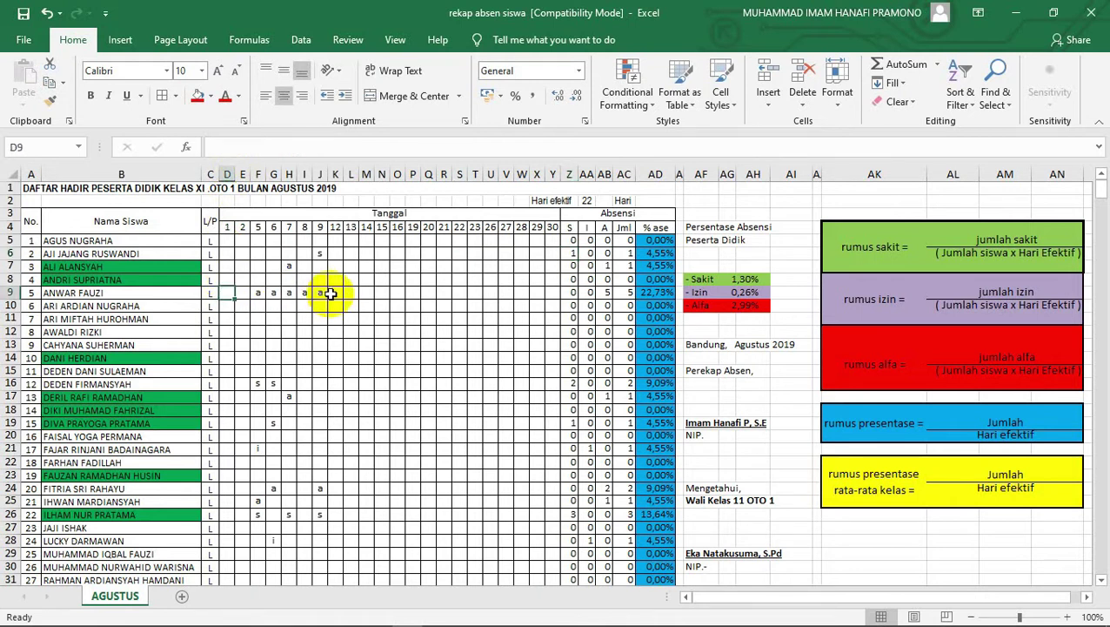
click(570, 253)
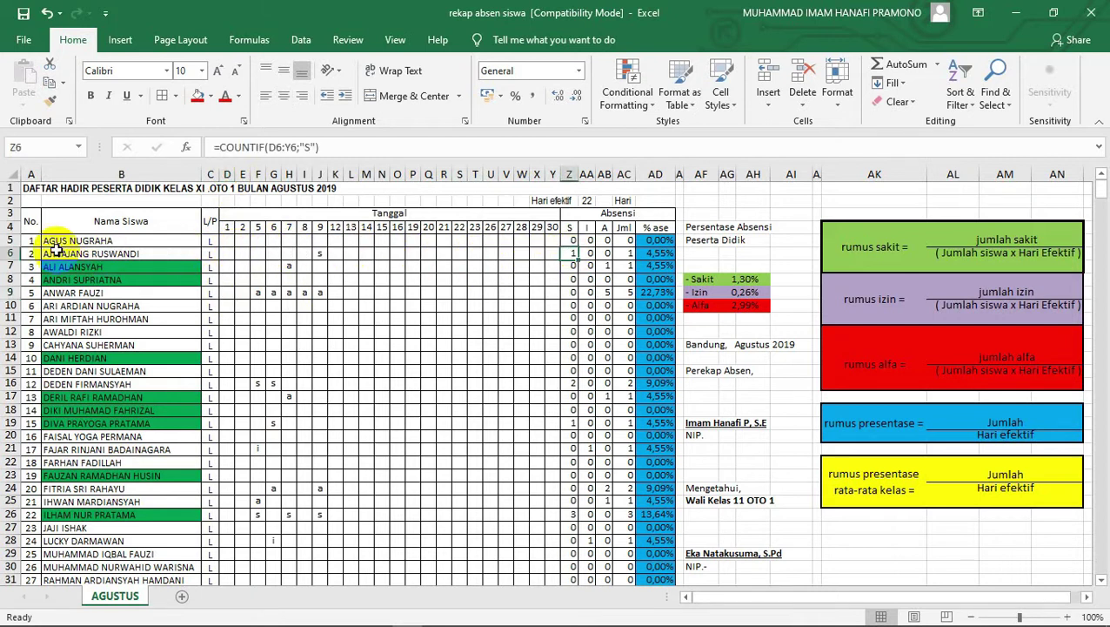
click(11, 254)
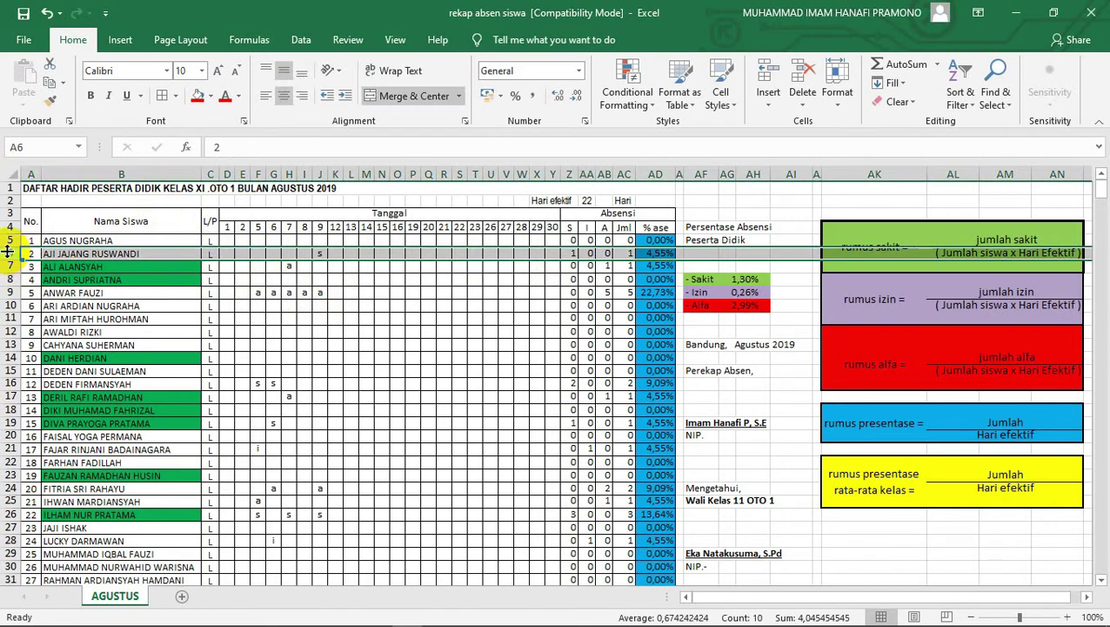
click(226, 174)
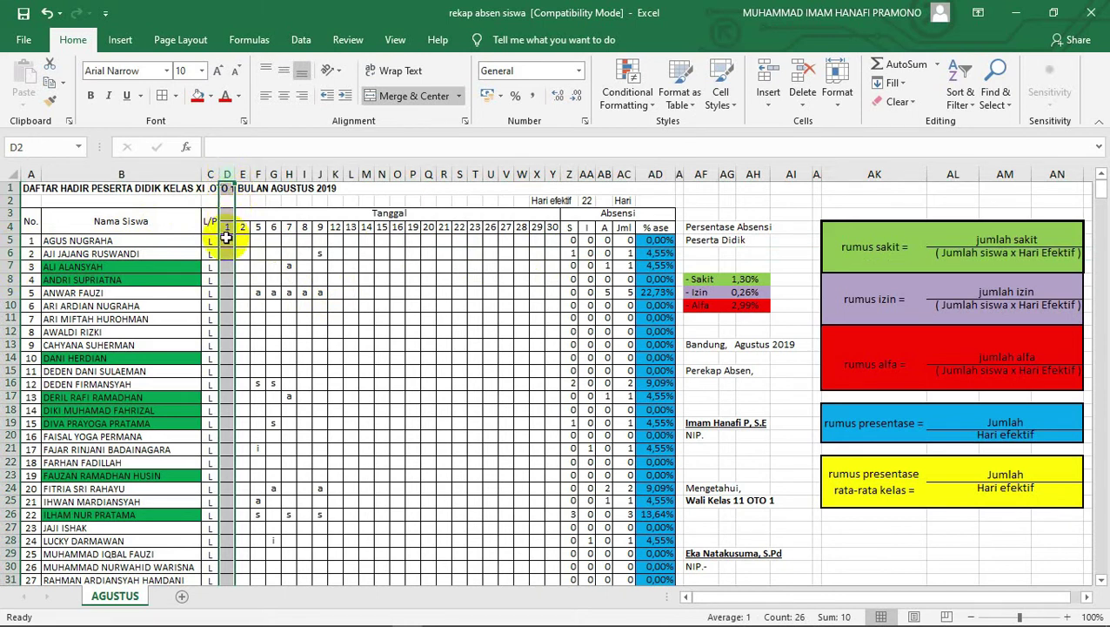
drag(229, 244, 543, 370)
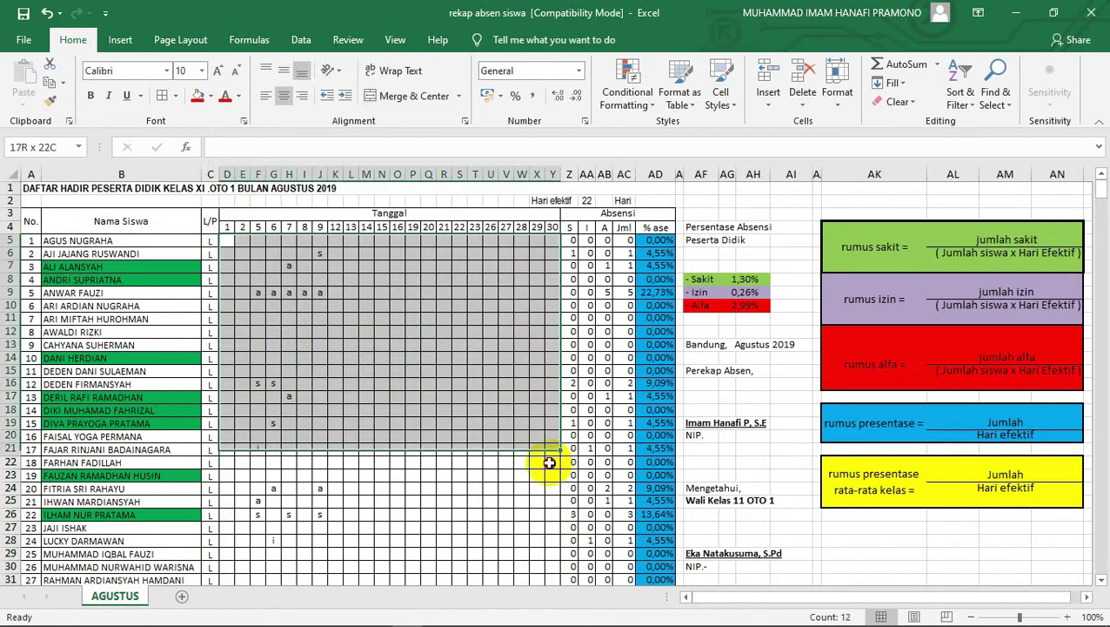
drag(543, 370, 534, 263)
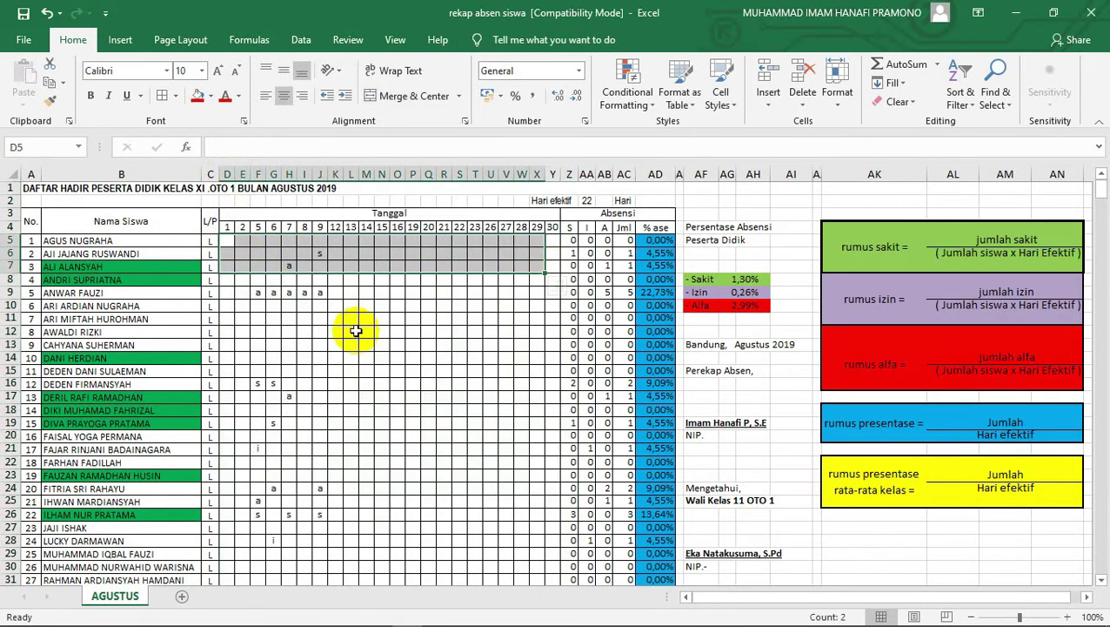
click(350, 332)
click(226, 241)
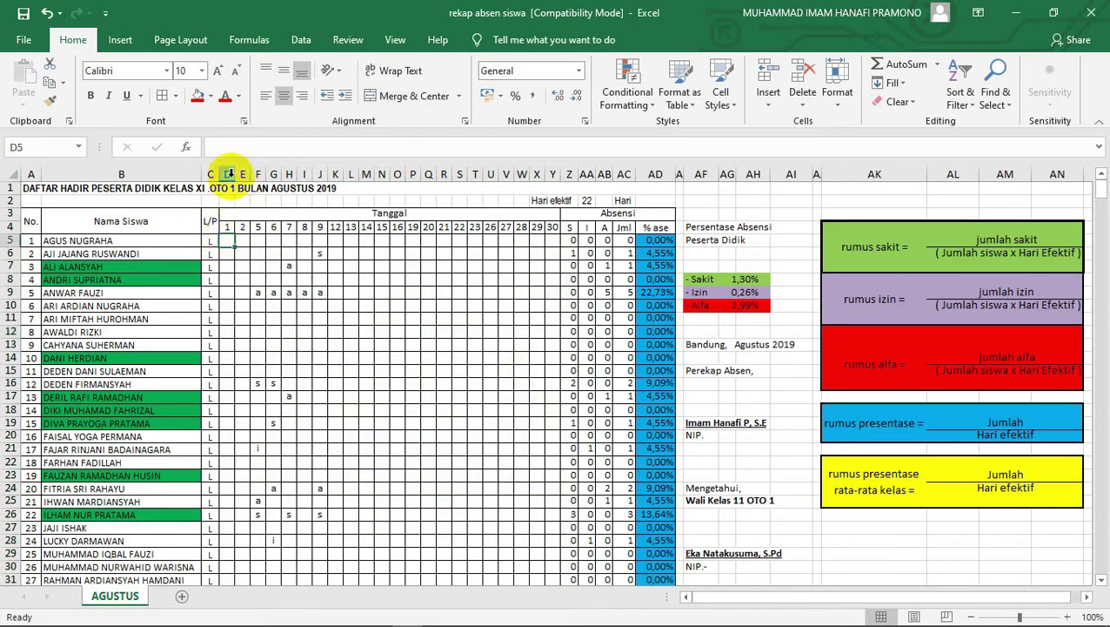
click(9, 253)
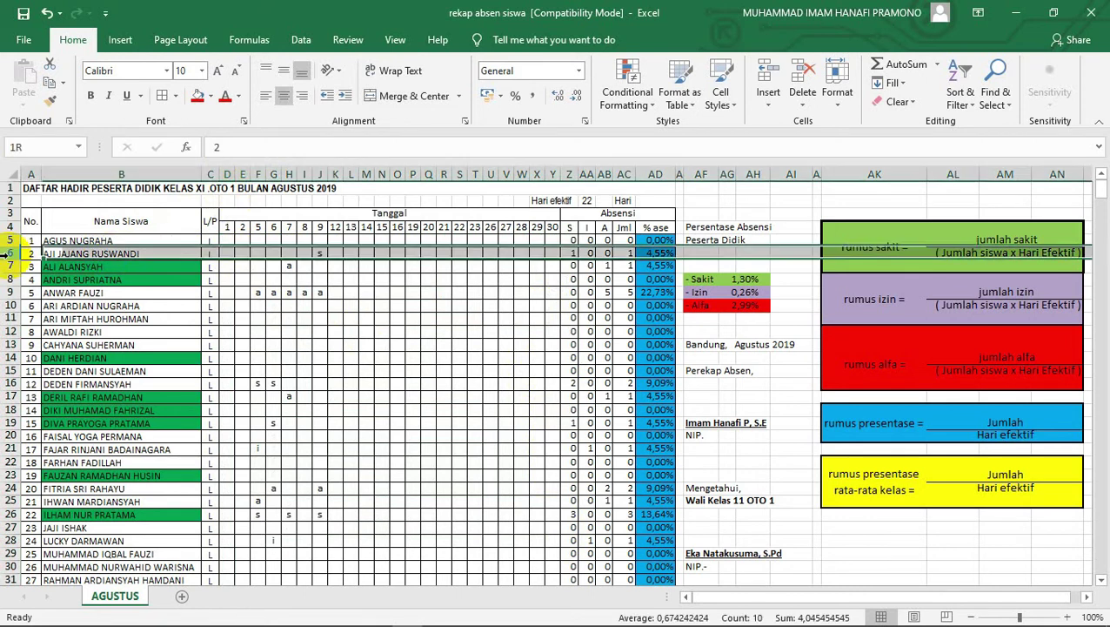
click(227, 169)
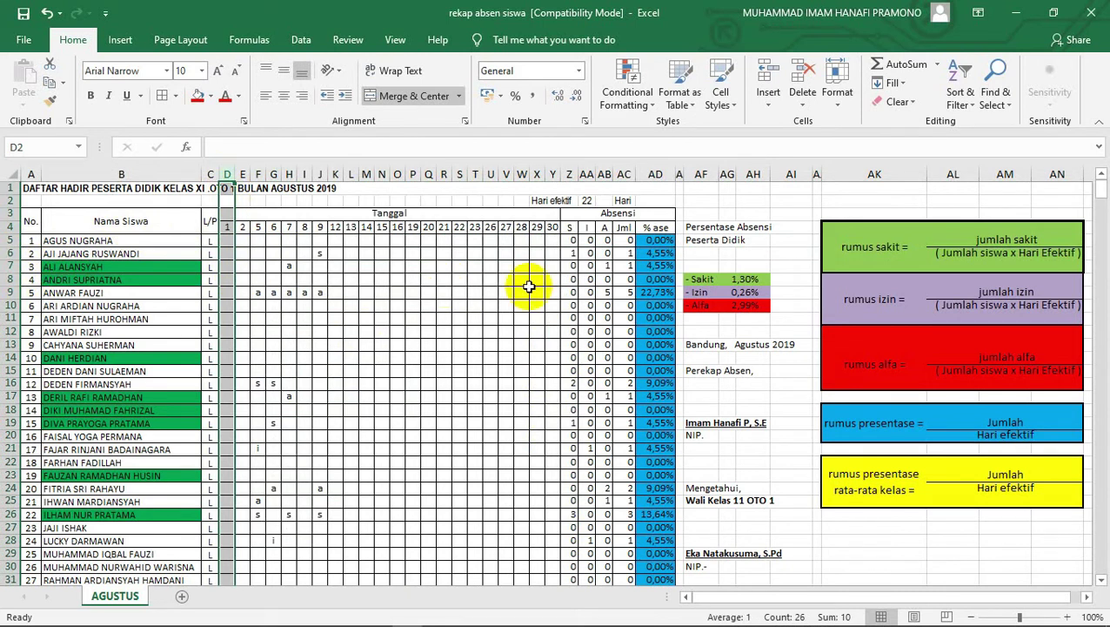
click(571, 267)
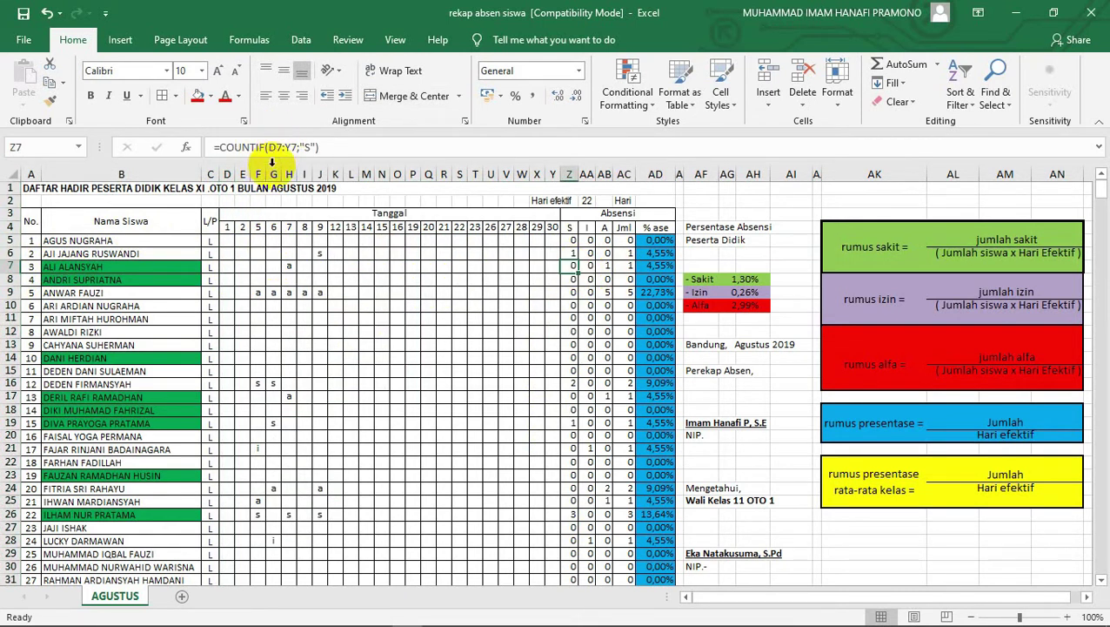
click(572, 279)
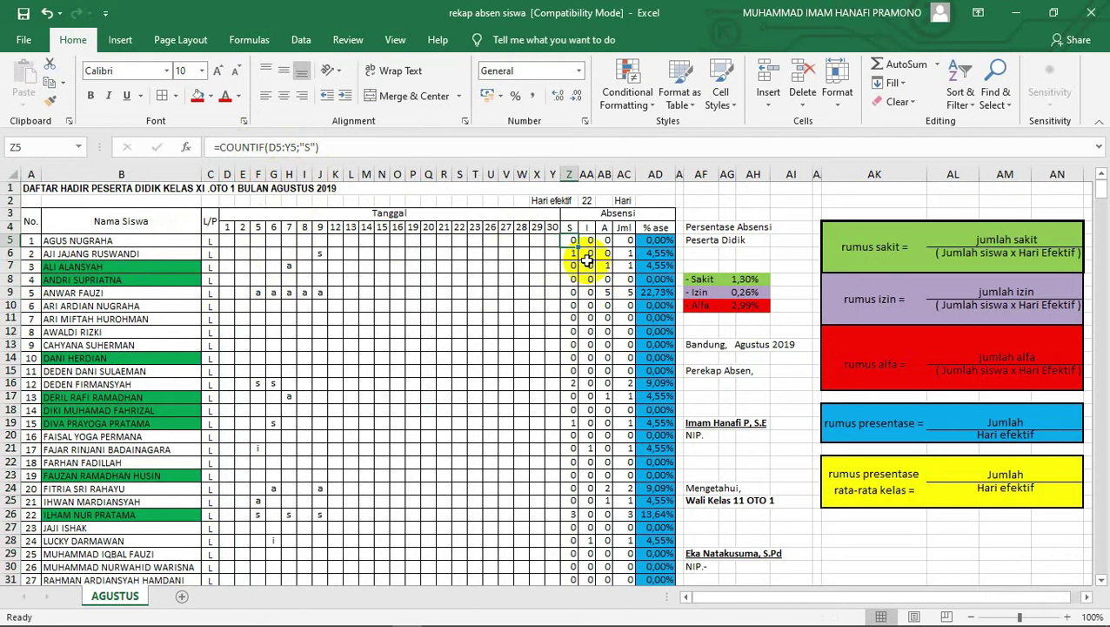
click(572, 253)
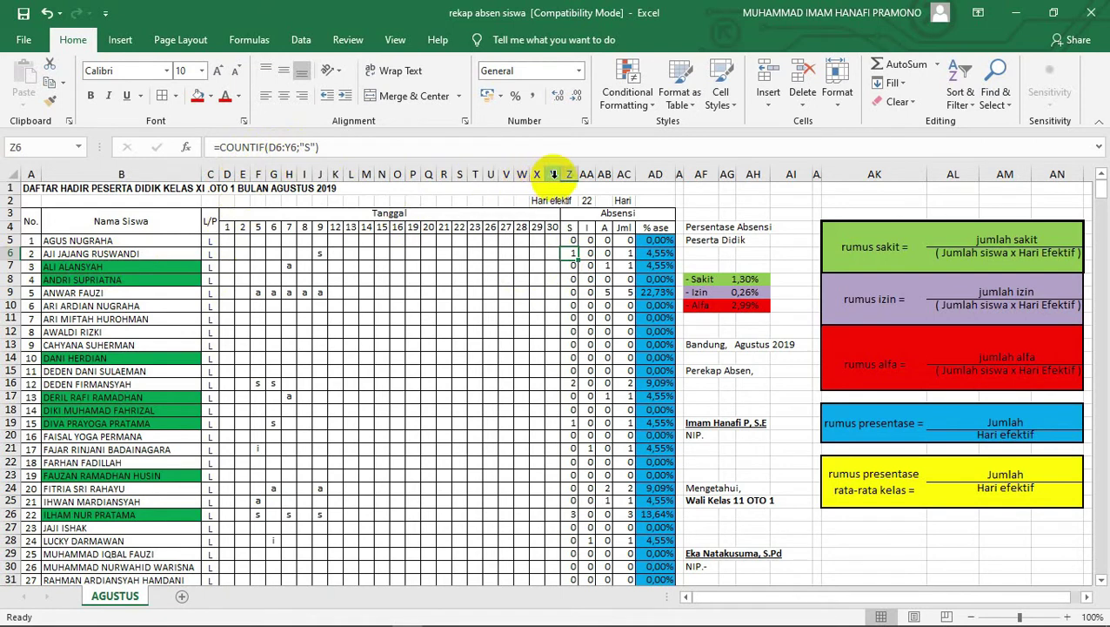
scroll(553, 174, down, 5)
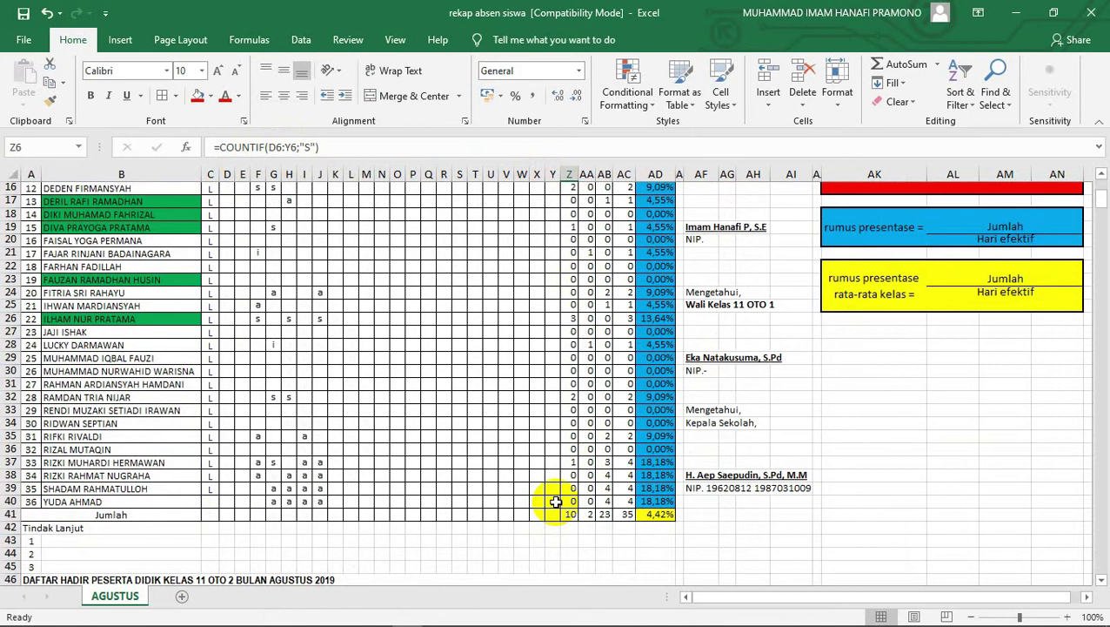
scroll(540, 442, up, 5)
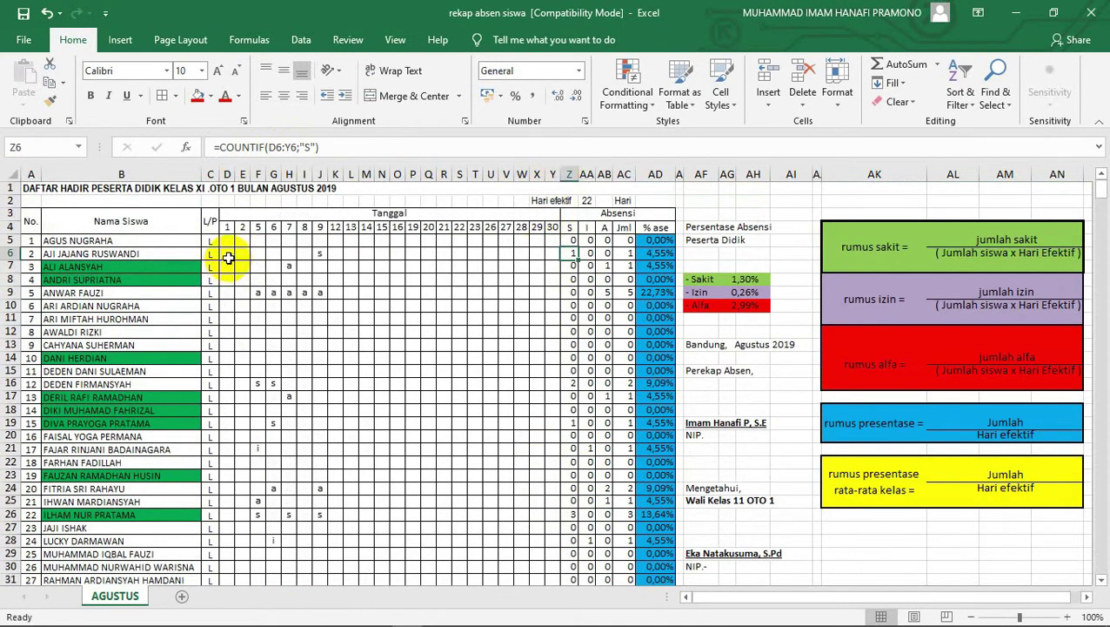
mouse_move(228, 253)
mouse_down()
mouse_move(530, 244)
mouse_move(554, 256)
mouse_up()
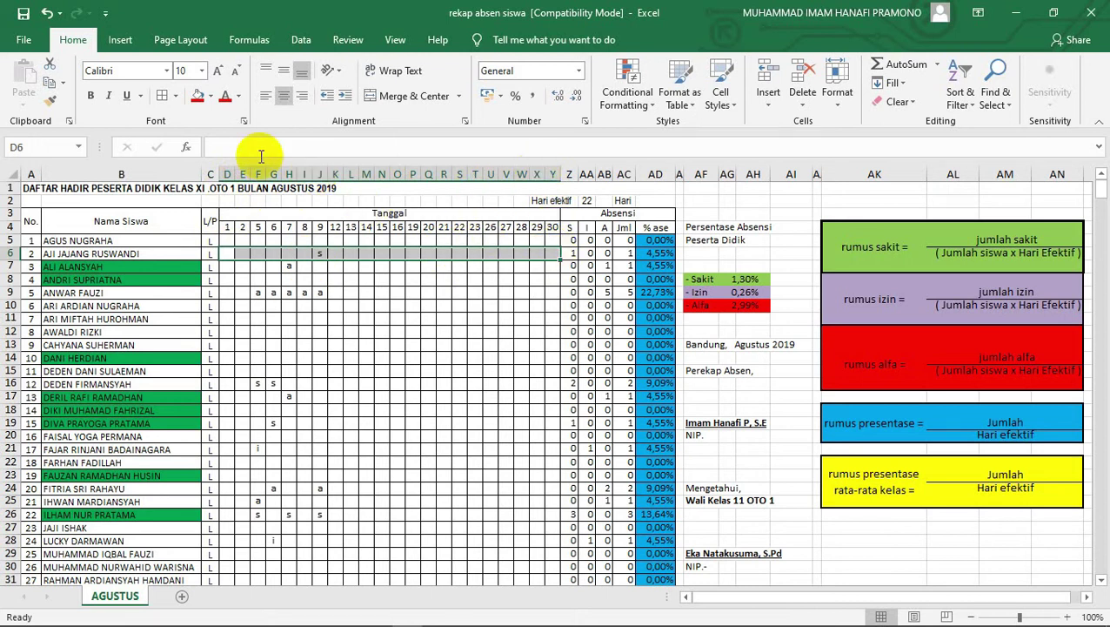
click(622, 280)
click(577, 255)
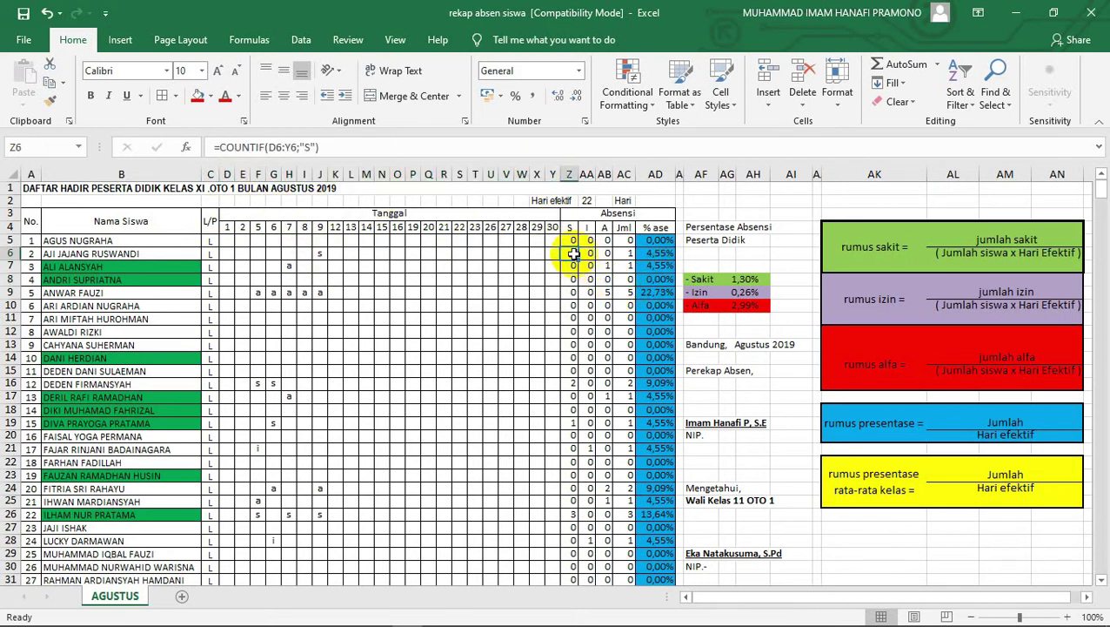
click(338, 149)
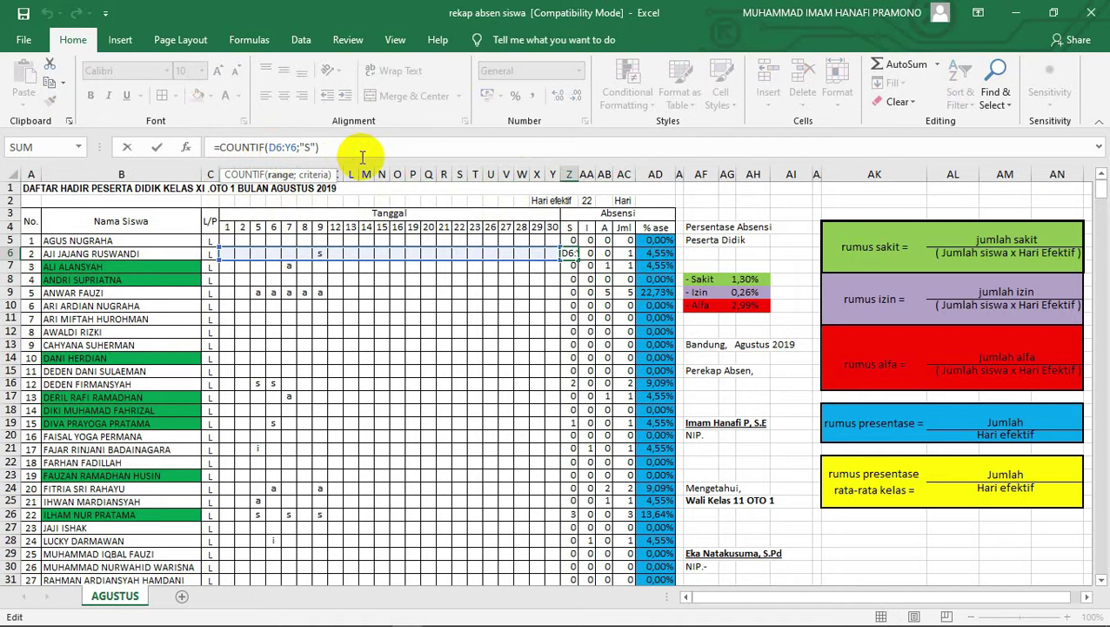
click(309, 147)
click(298, 147)
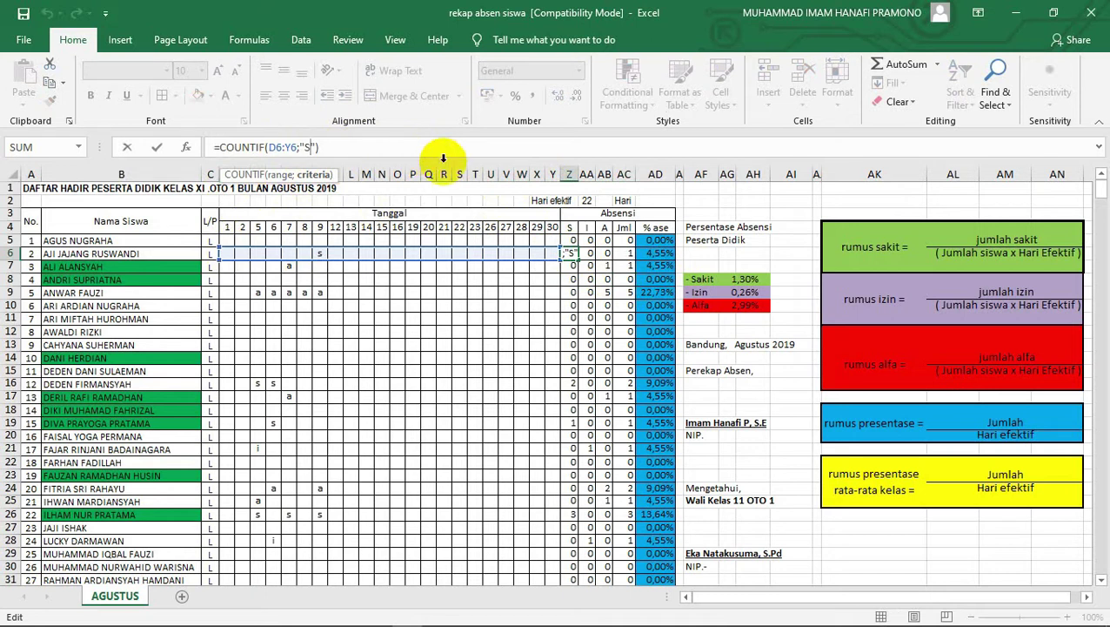
click(284, 255)
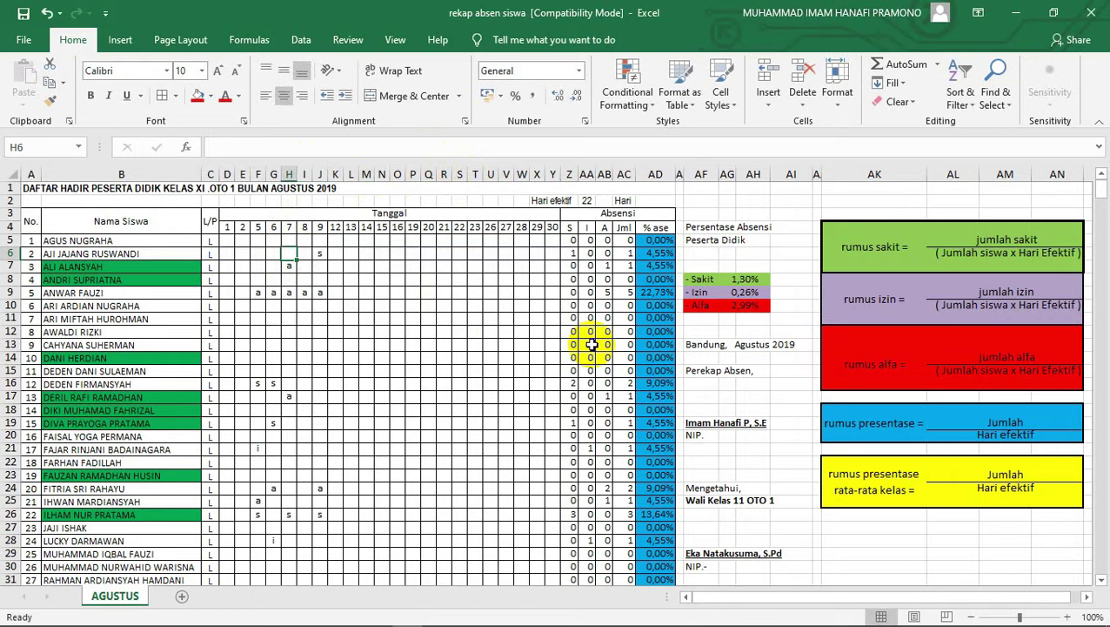
- Enter s in cell N6 to mark the second student sick on day 15
text(s)
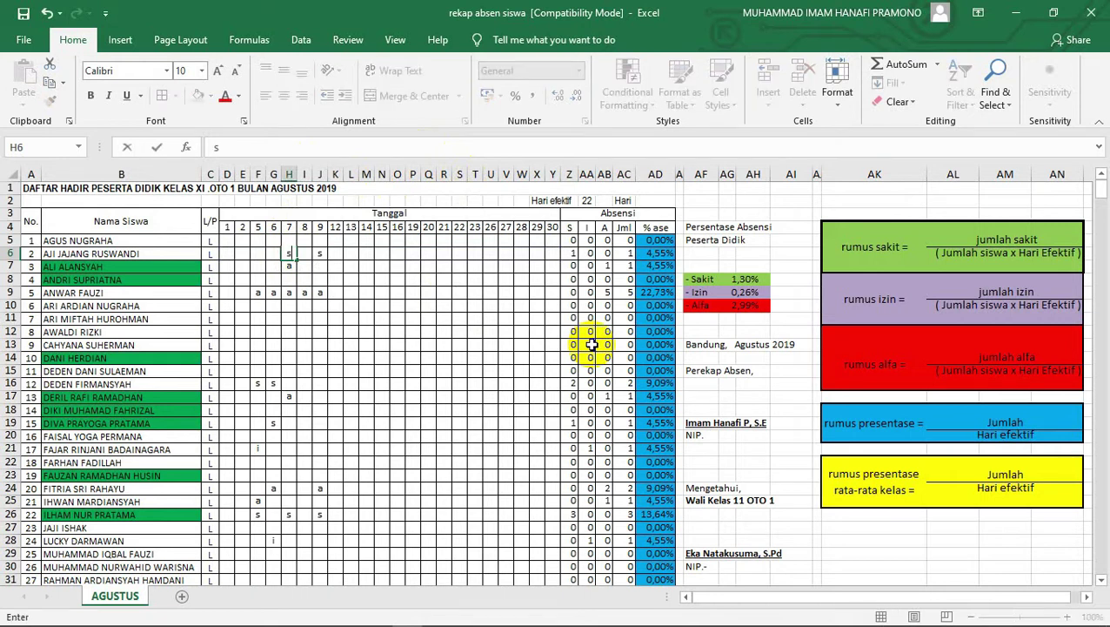
click(551, 357)
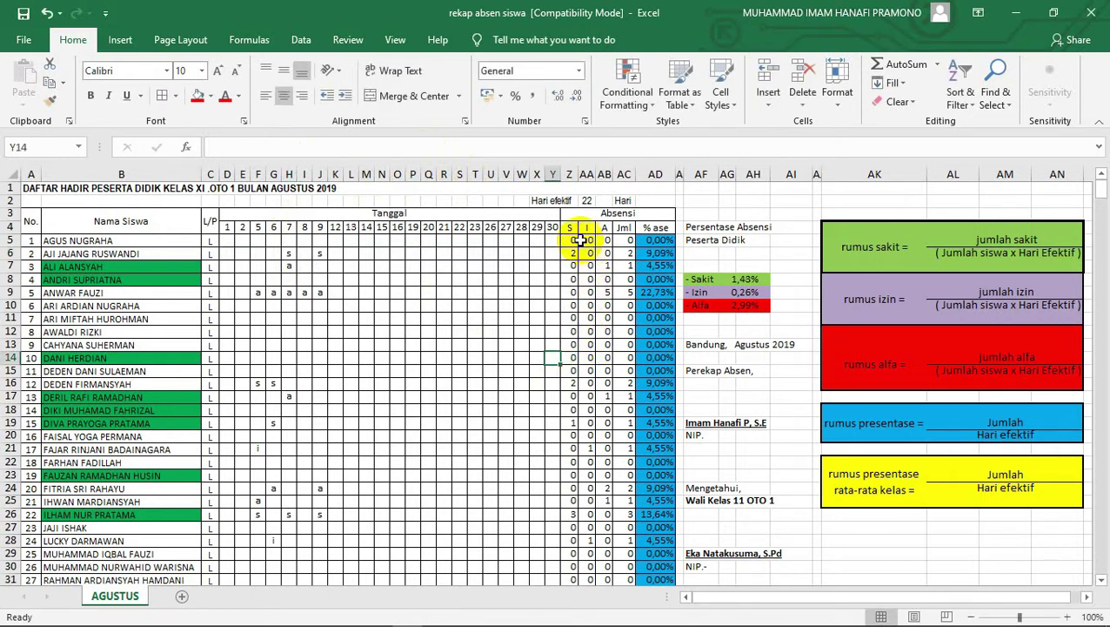
click(384, 255)
text(s)
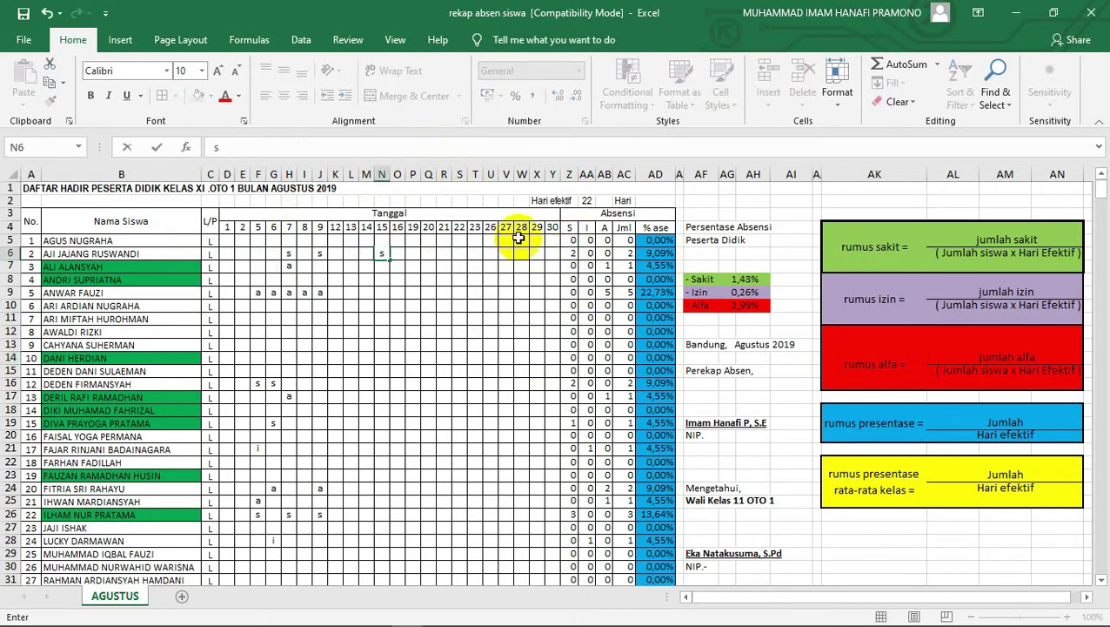
click(534, 306)
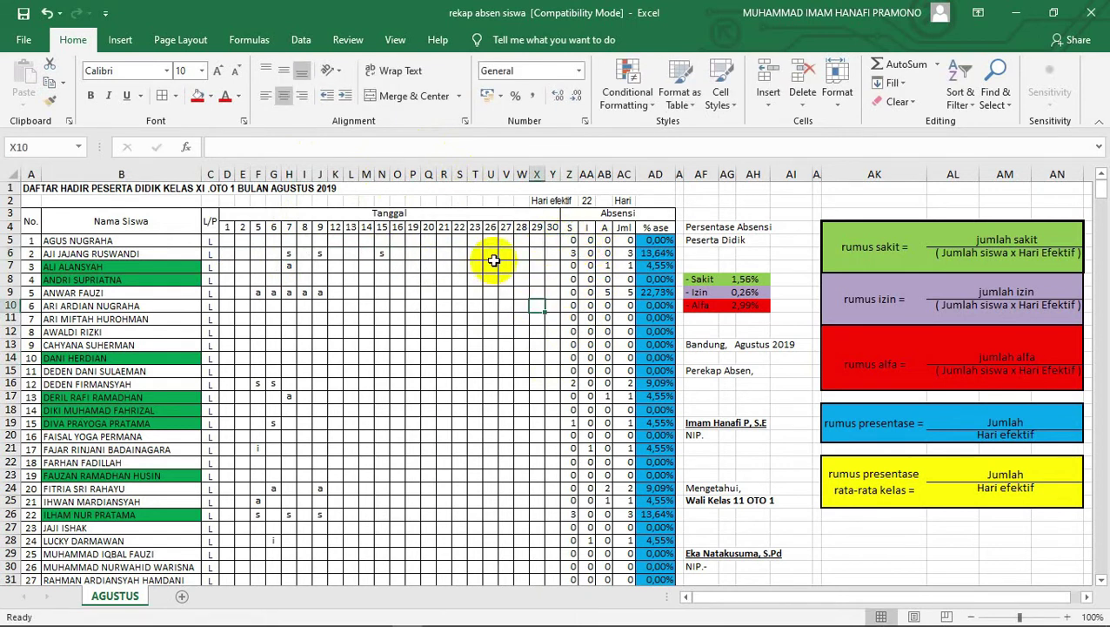
- Check the Z6 sick-count formula over D6:Y6 and the AA6 COUNTIF for "I"
click(572, 253)
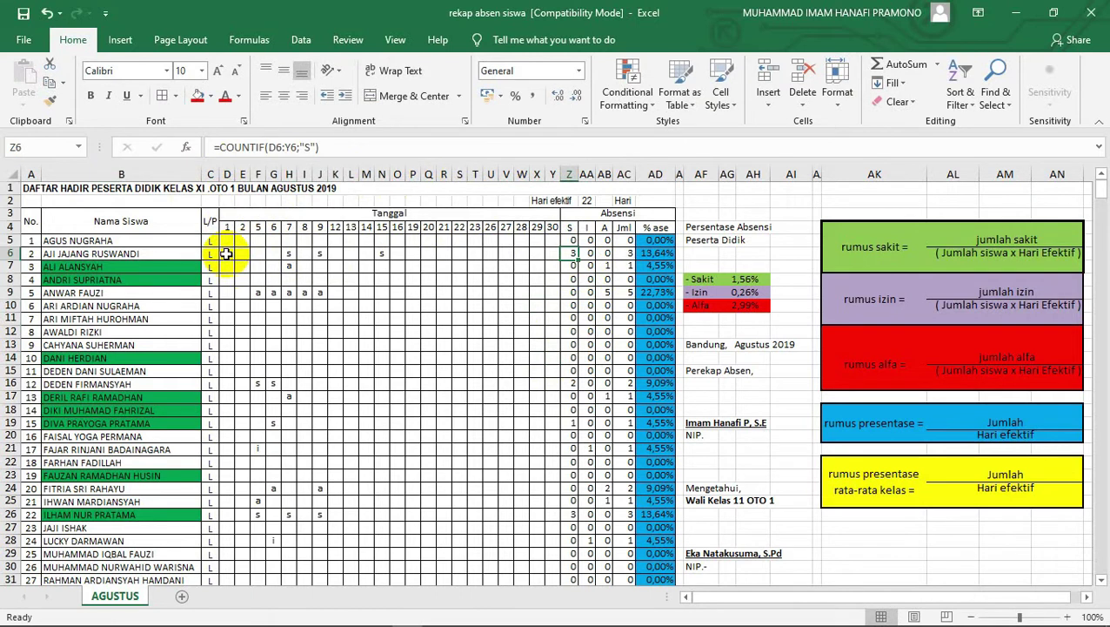
click(226, 254)
drag(226, 253, 554, 256)
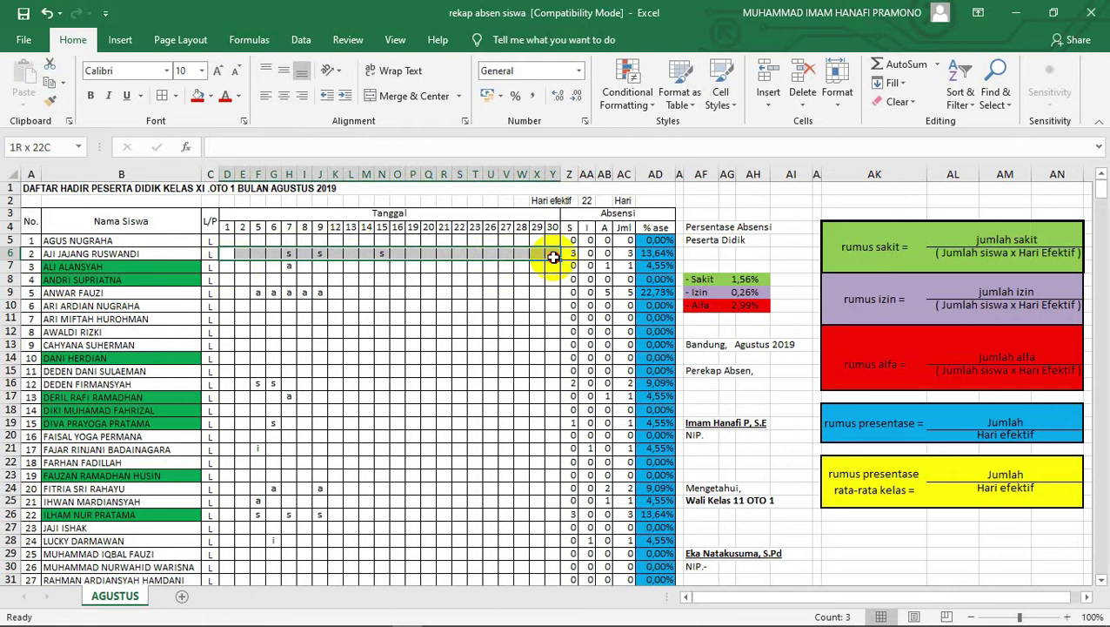
drag(554, 256, 553, 257)
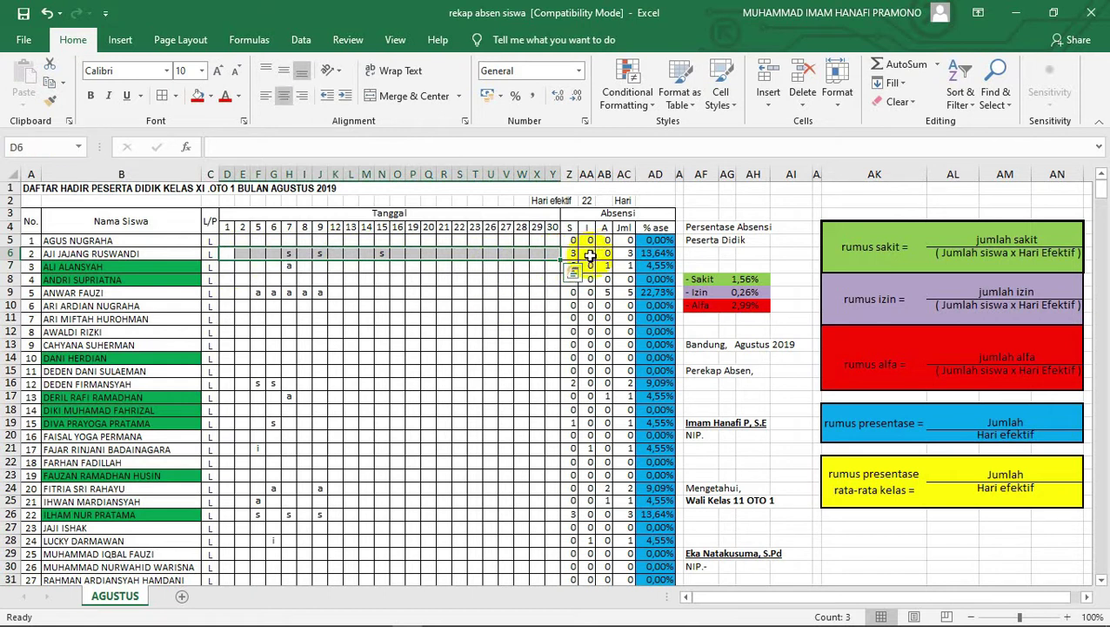
click(589, 253)
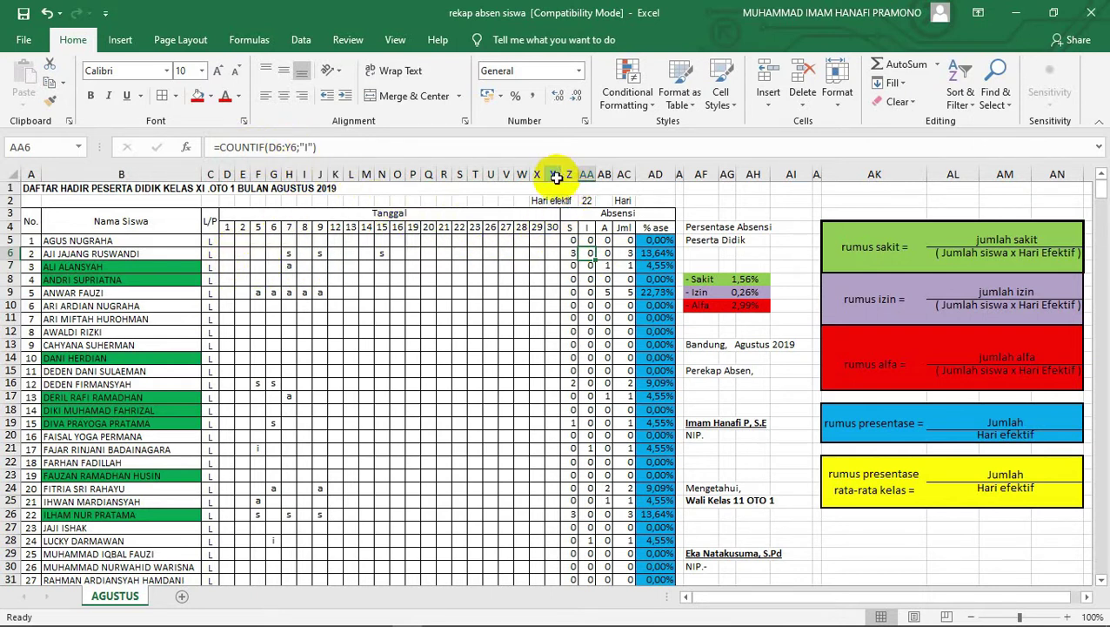
click(306, 146)
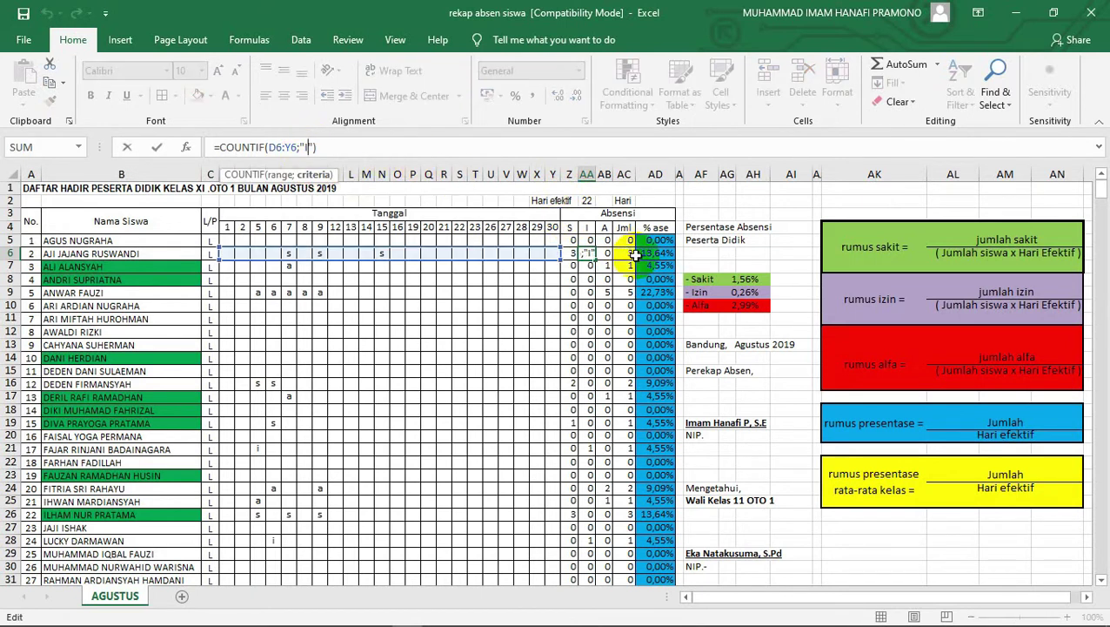
key(Return)
click(589, 253)
click(608, 254)
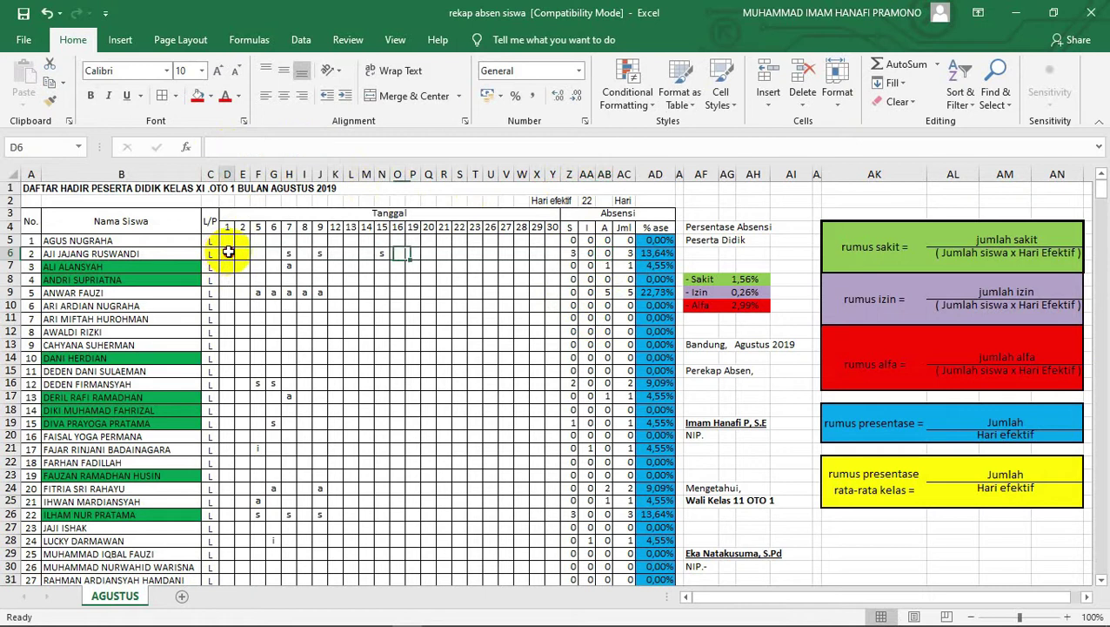
drag(228, 252, 549, 253)
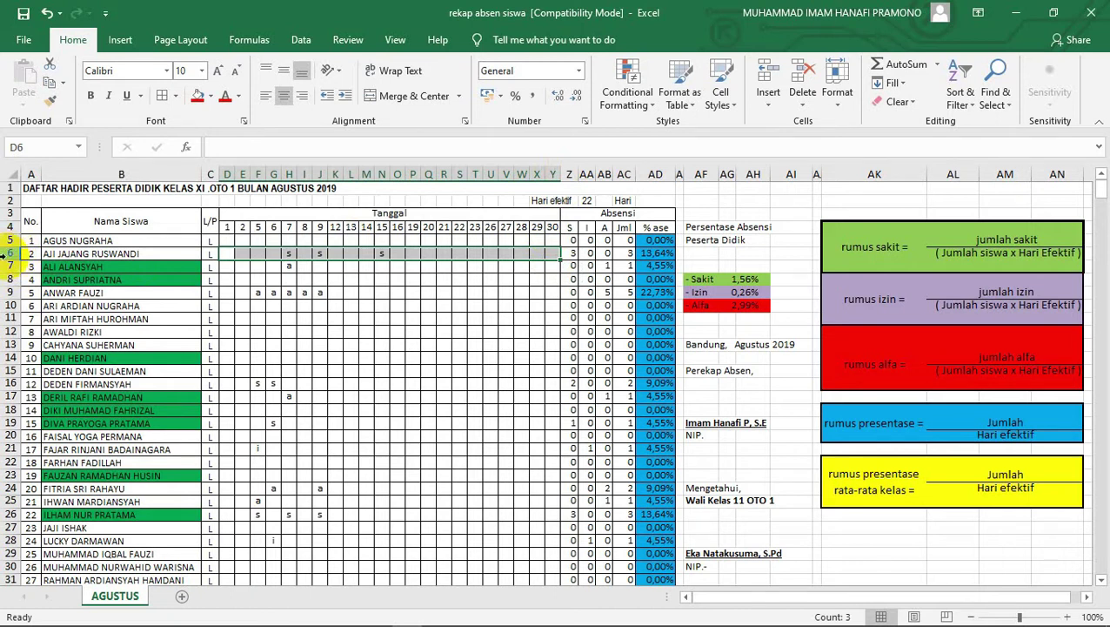
click(11, 253)
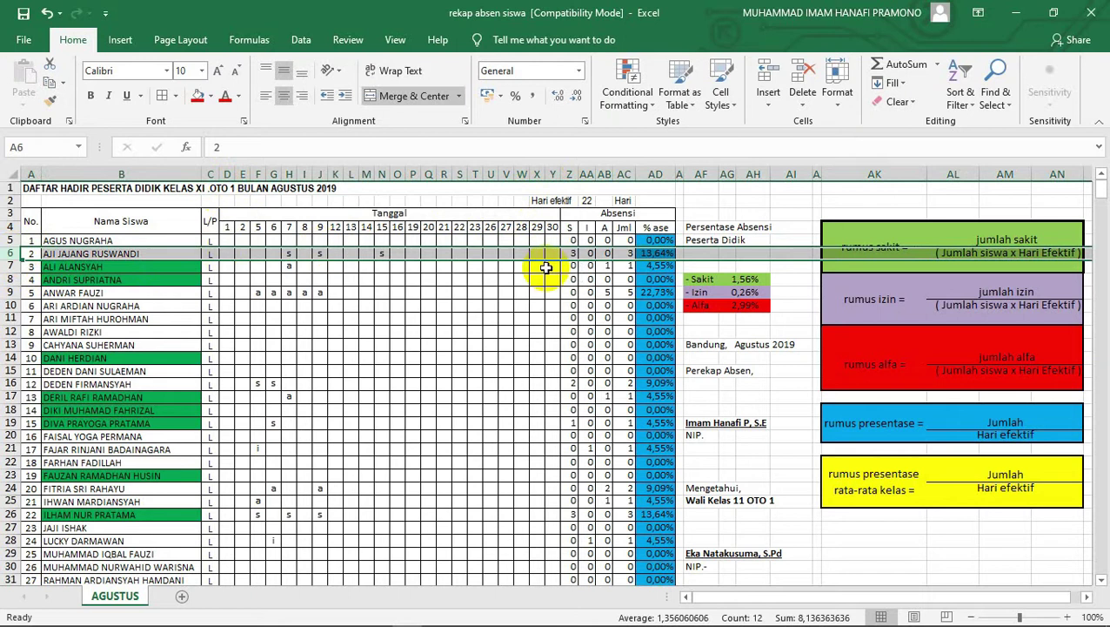
click(607, 252)
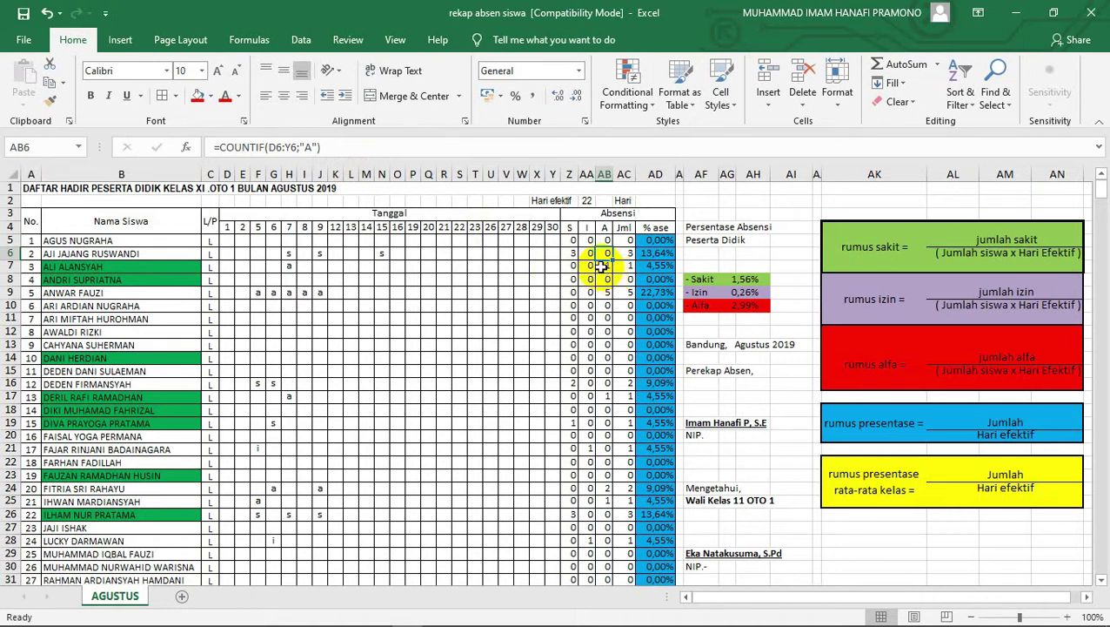
- Enter a in cell S6 to mark the second student absent on day 22
click(459, 253)
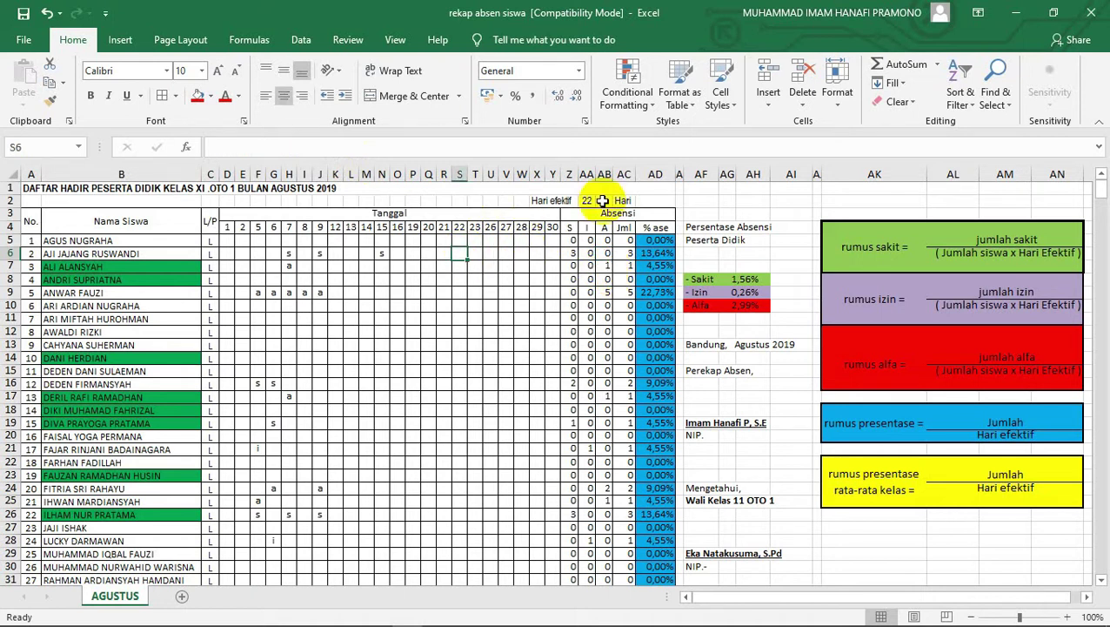
text(a)
click(590, 293)
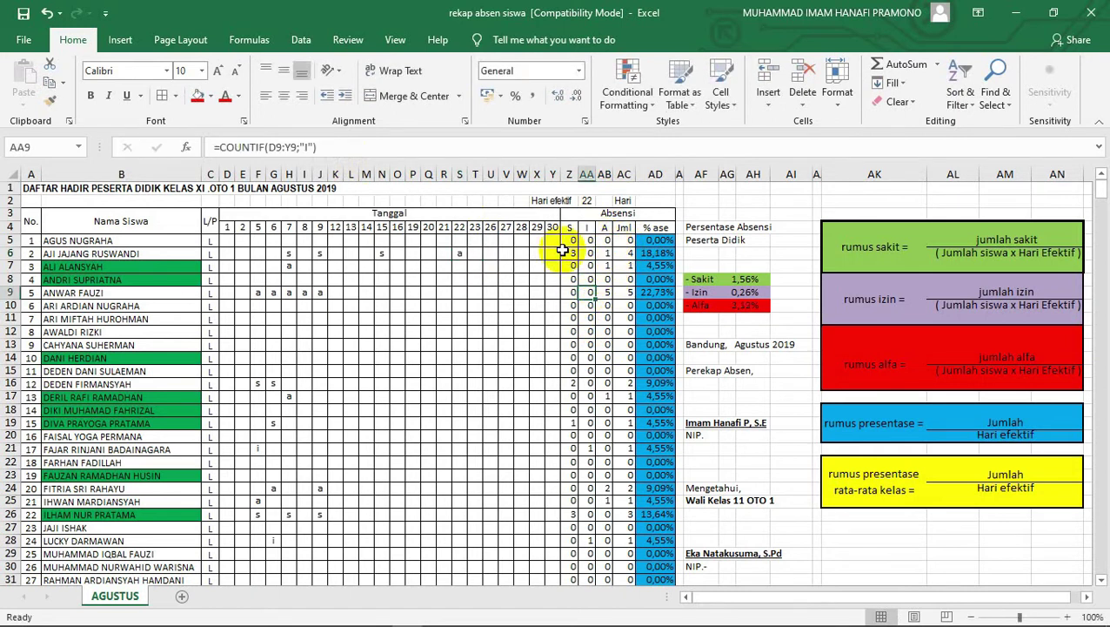
- Check the second student's Jml total =SUM(Z6:AB6) and sick-count formula
click(623, 228)
click(630, 255)
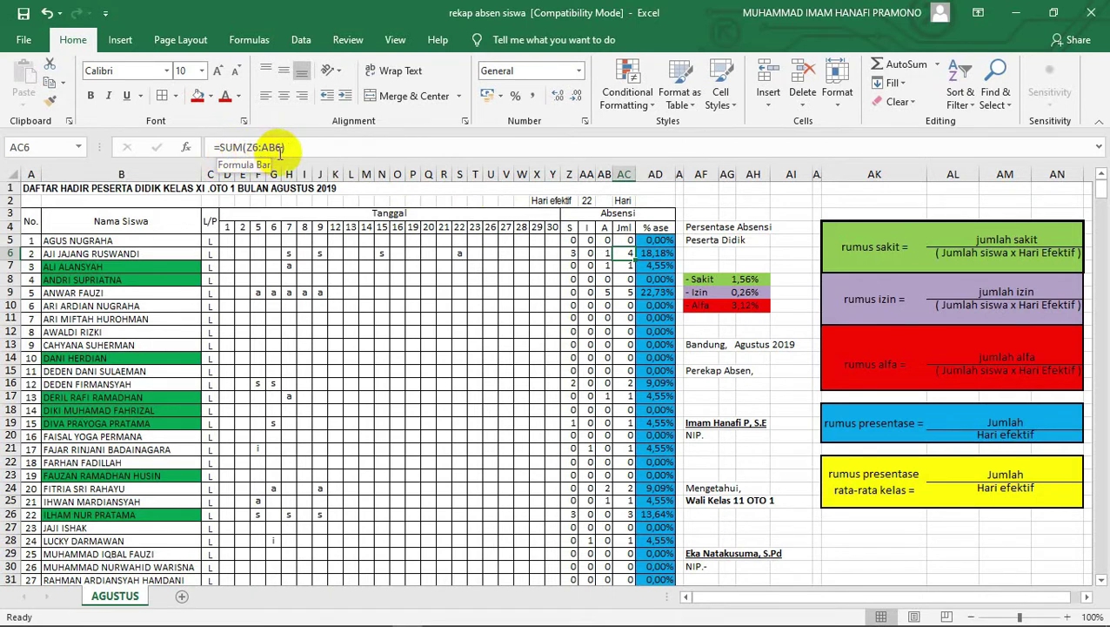
click(573, 252)
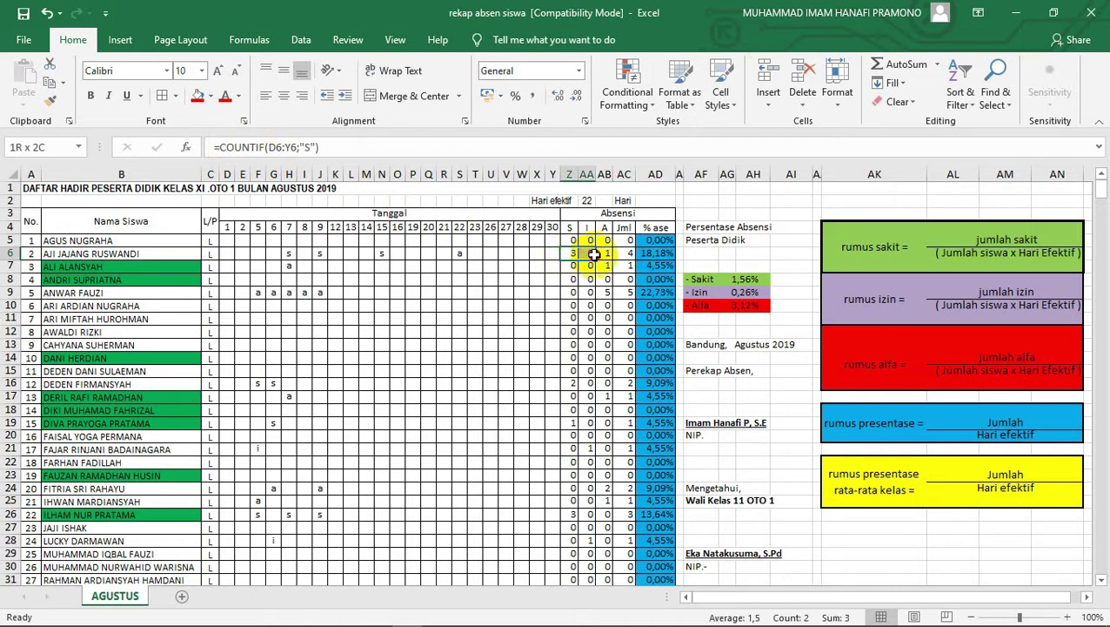
- Inspect the second student's S, I, A counts and the AB6 absent-count formula
drag(570, 253, 609, 253)
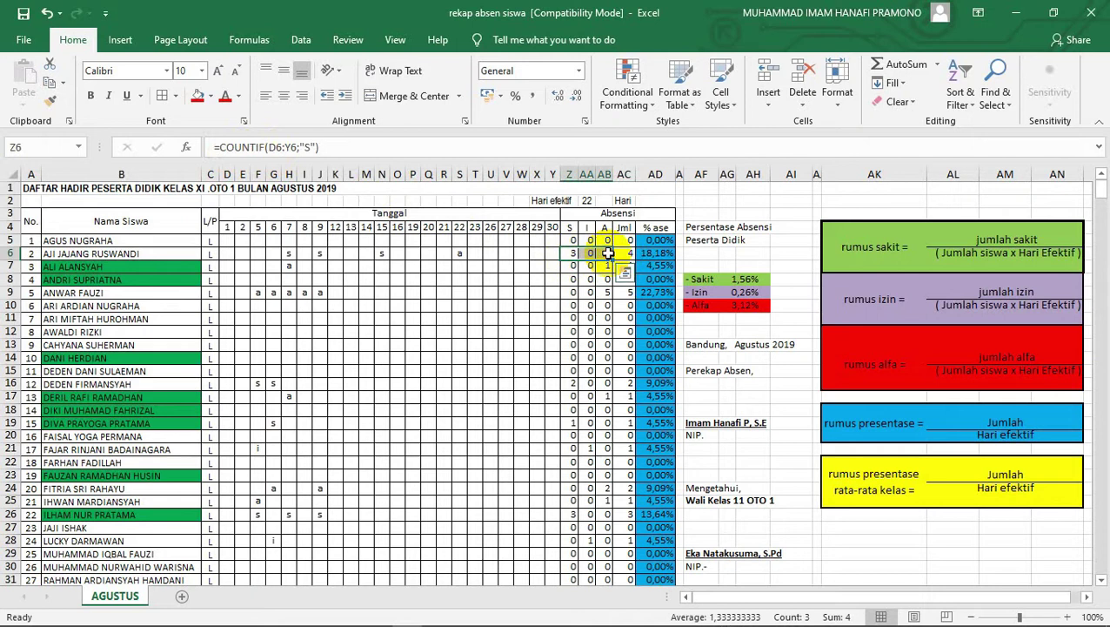
click(625, 252)
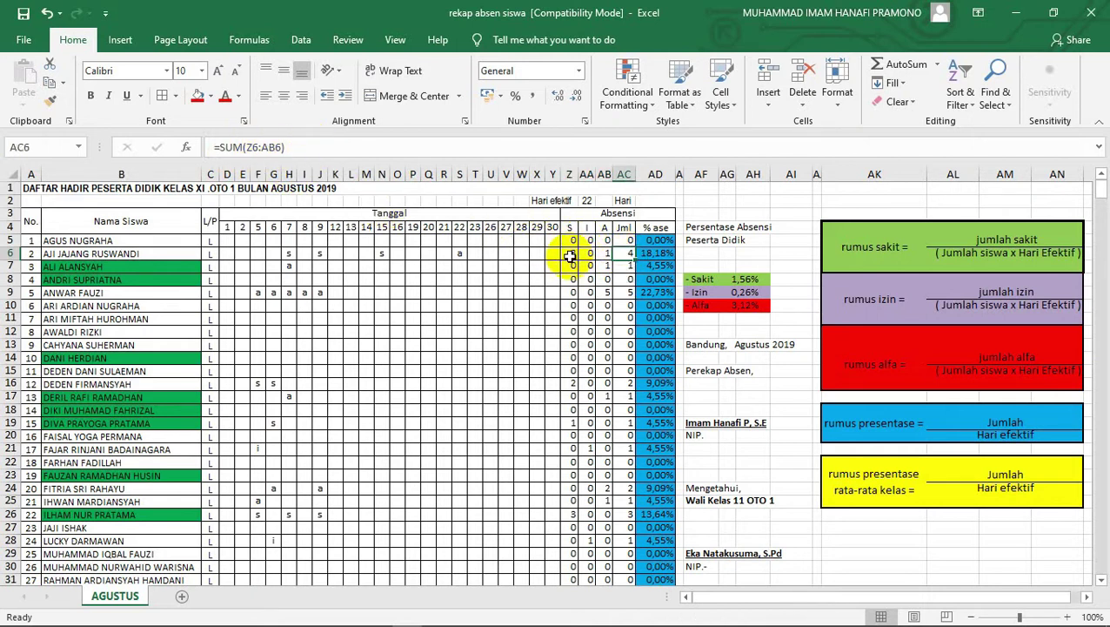
click(568, 173)
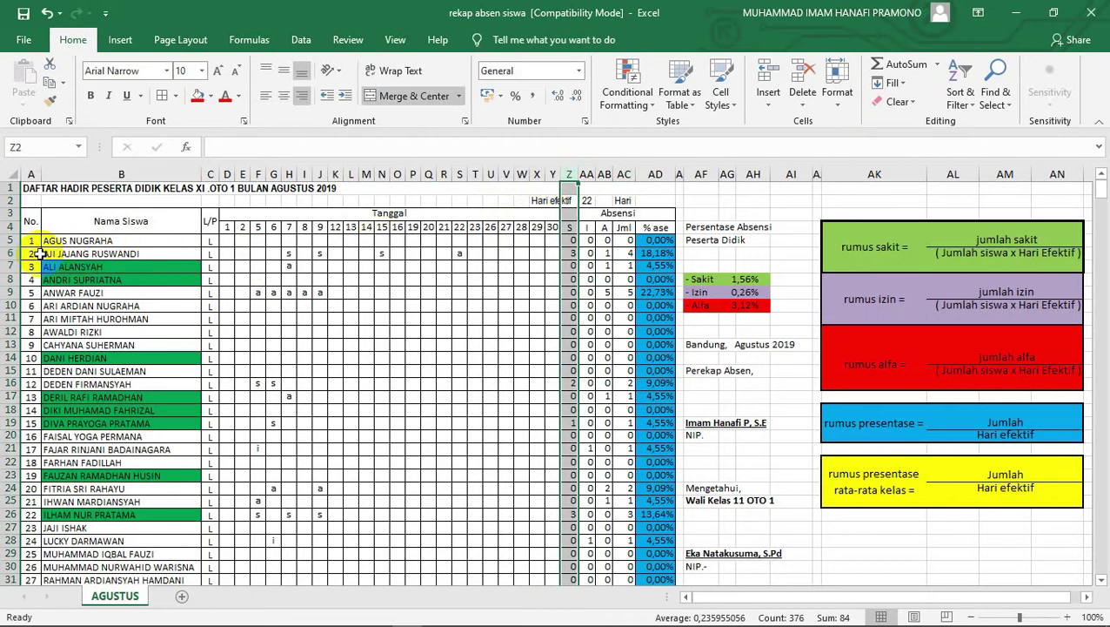
click(9, 253)
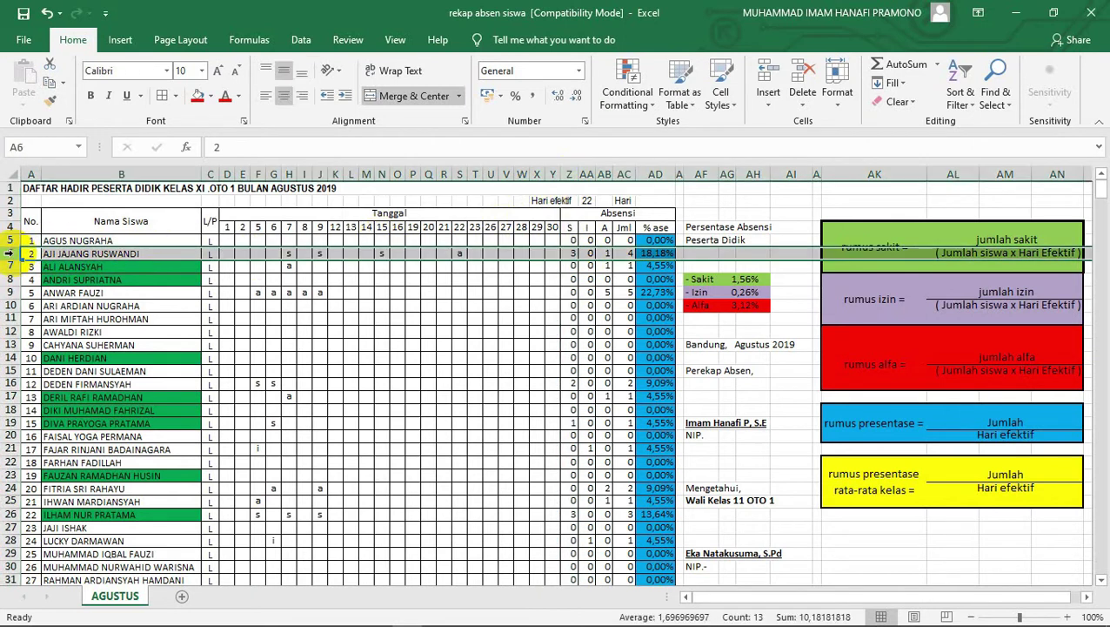
click(605, 171)
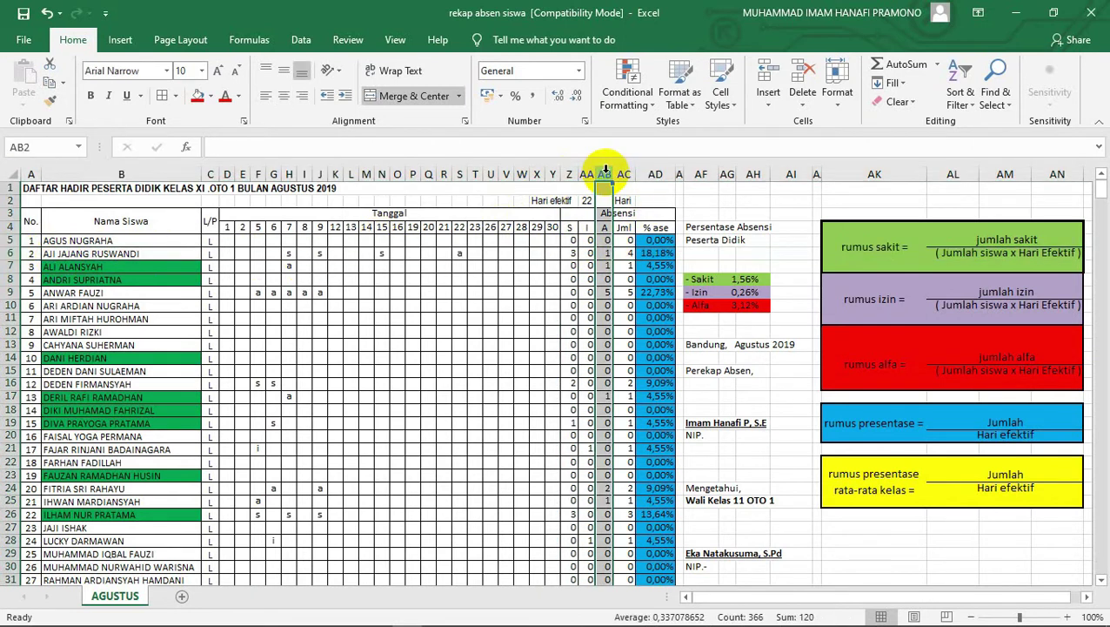
click(9, 253)
click(607, 253)
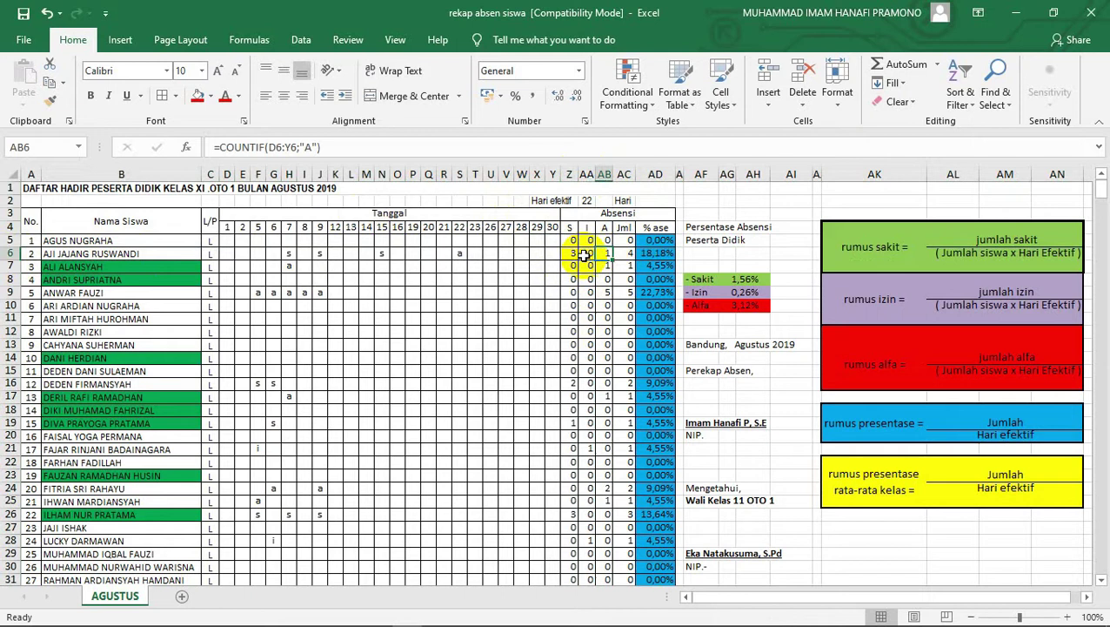
- Fill the Jml total formula from AC6 down to AC40
click(624, 254)
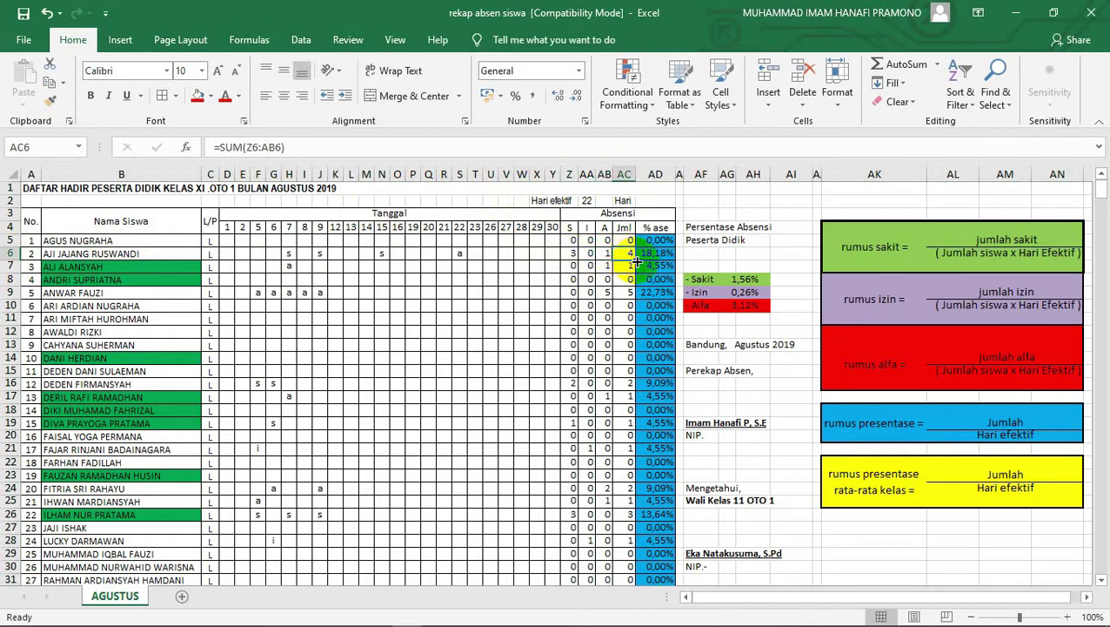
drag(635, 261, 645, 603)
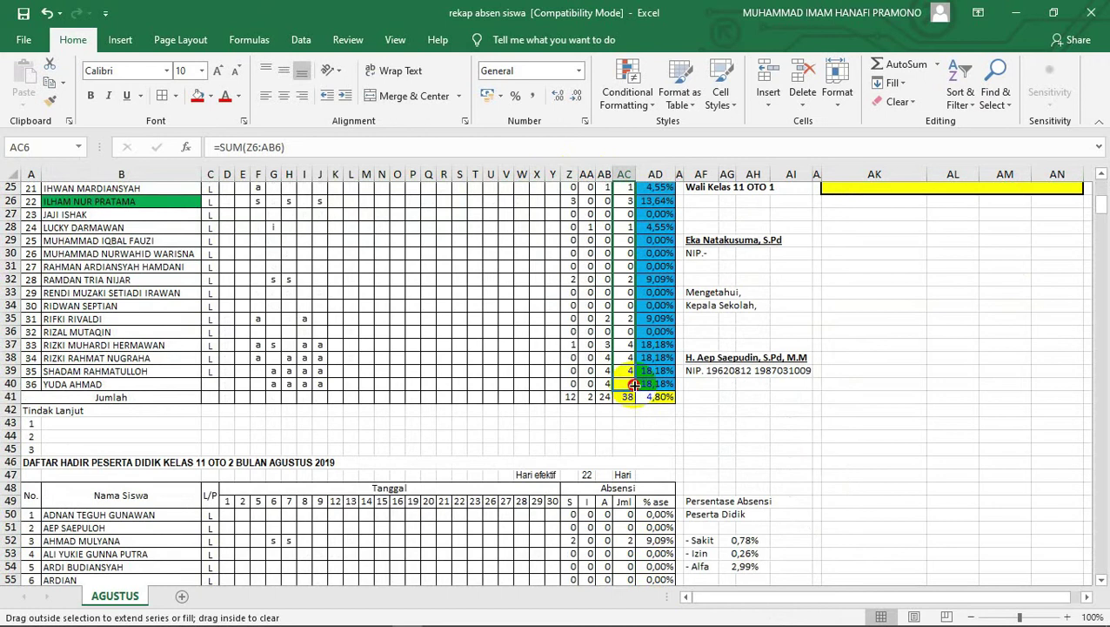
drag(645, 603, 639, 383)
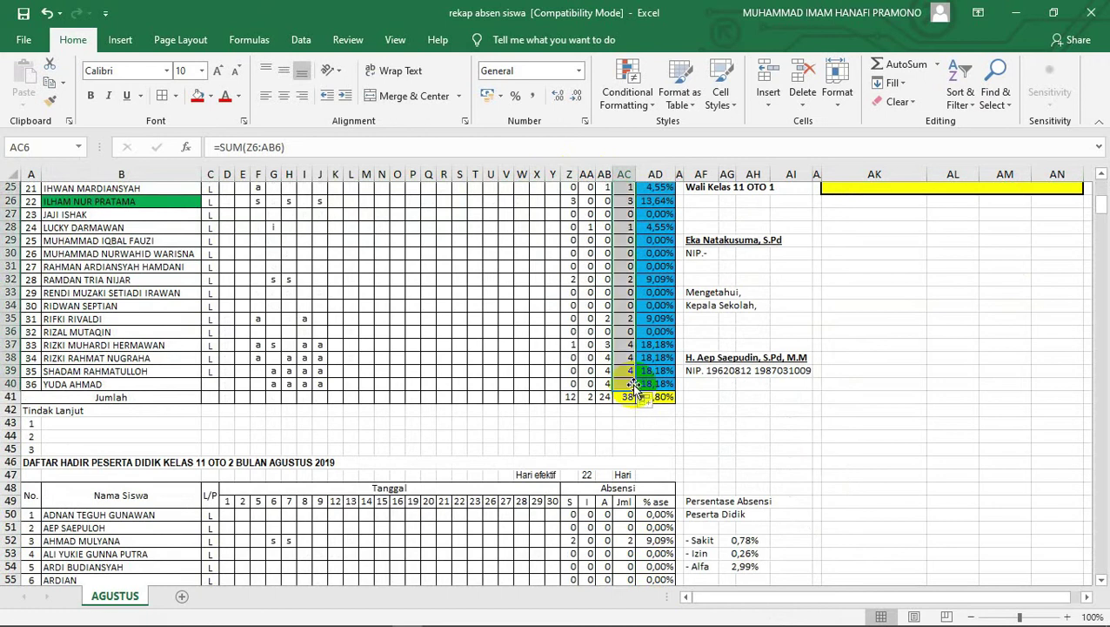
scroll(700, 414, up, 8)
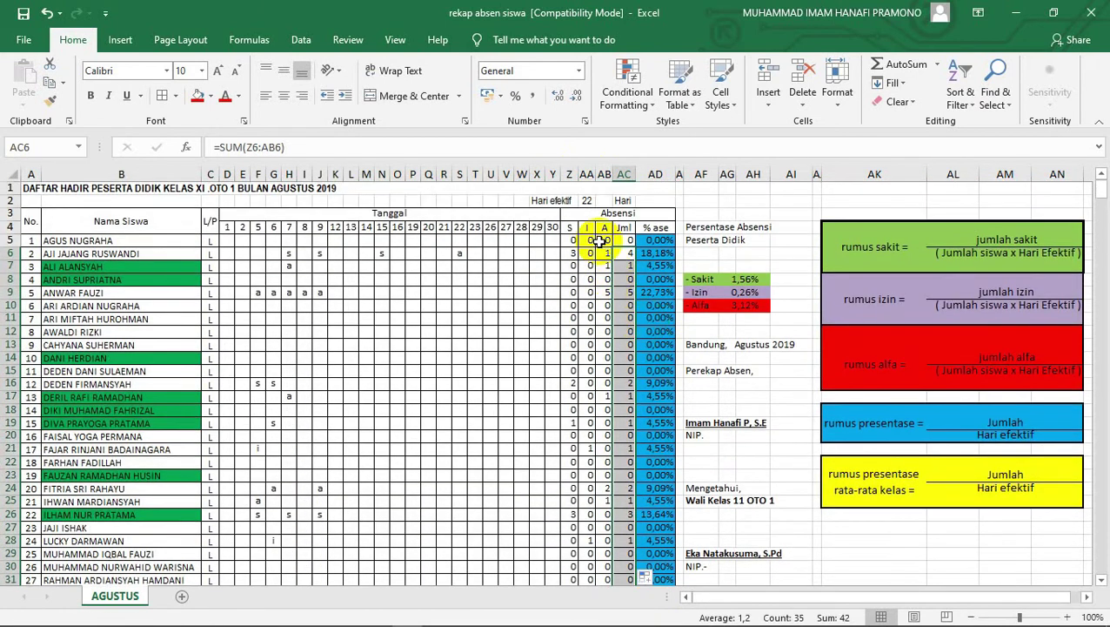
- Fill the absent-count formula from AB6 down to AB40, then select counts Z7:AC40
click(601, 253)
click(600, 254)
drag(612, 262, 626, 157)
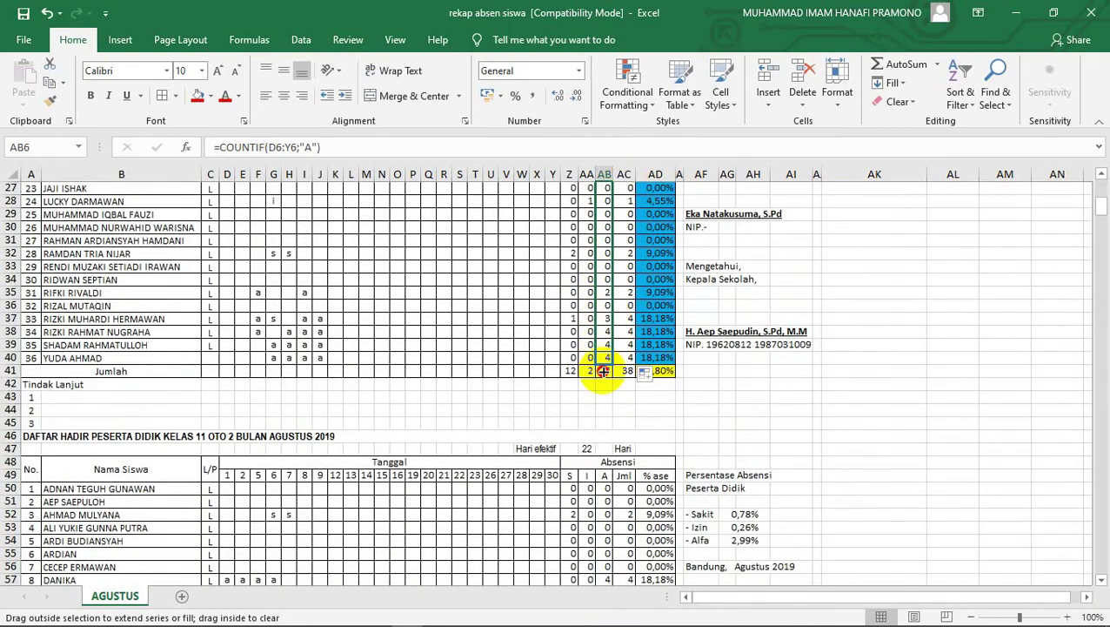
drag(627, 158, 602, 364)
scroll(609, 374, up, 3)
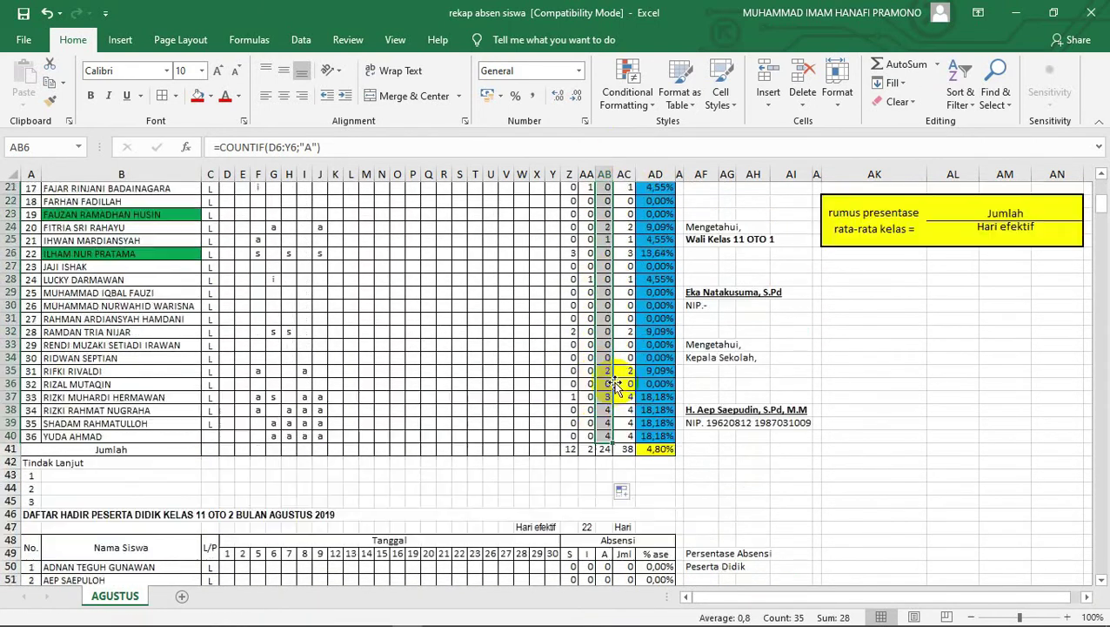
scroll(609, 374, up, 3)
scroll(609, 374, up, 2)
mouse_move(572, 266)
mouse_down()
mouse_move(617, 307)
mouse_move(626, 527)
mouse_up()
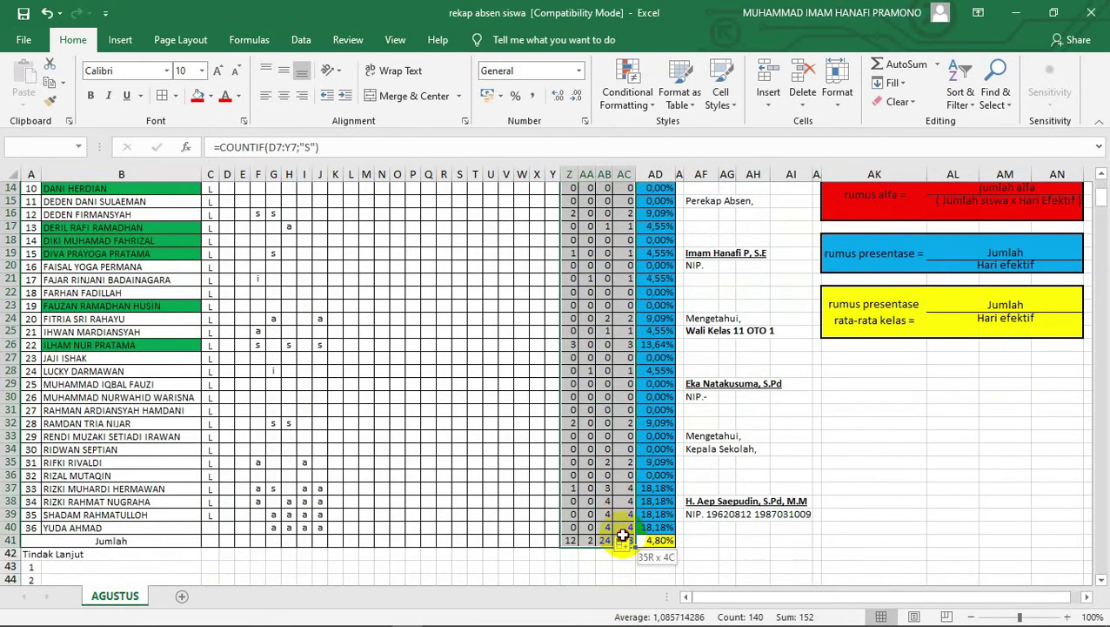
right_click(613, 494)
- Clear the contents of the count cells for students 3 onward
click(666, 292)
scroll(716, 389, up, 5)
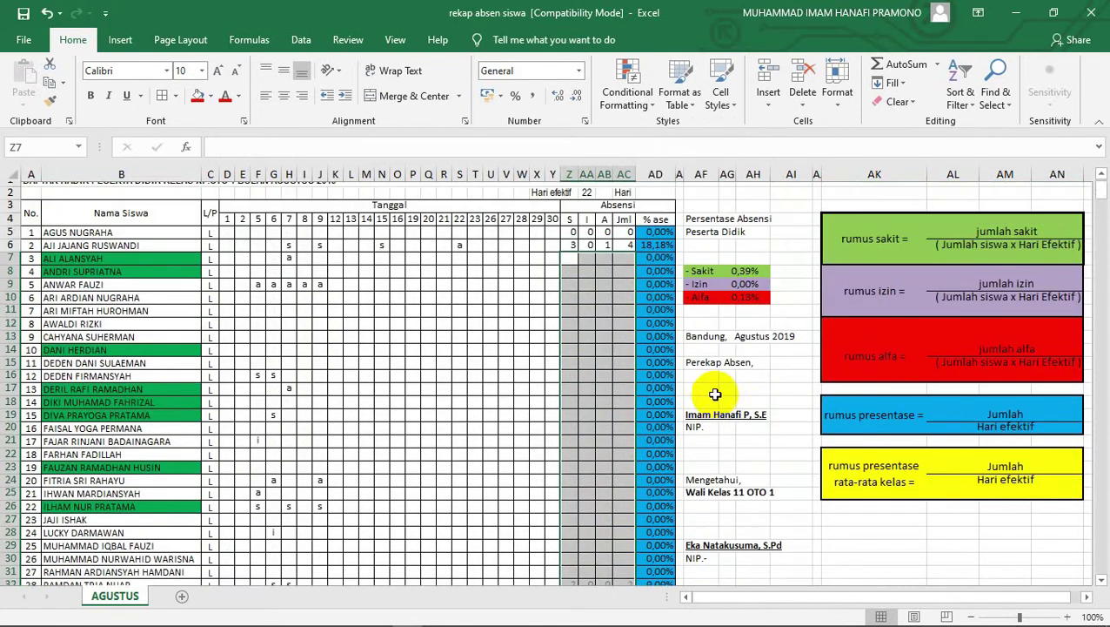
click(624, 371)
- Fill the sick-count formula from Z6 down to Z40
click(568, 253)
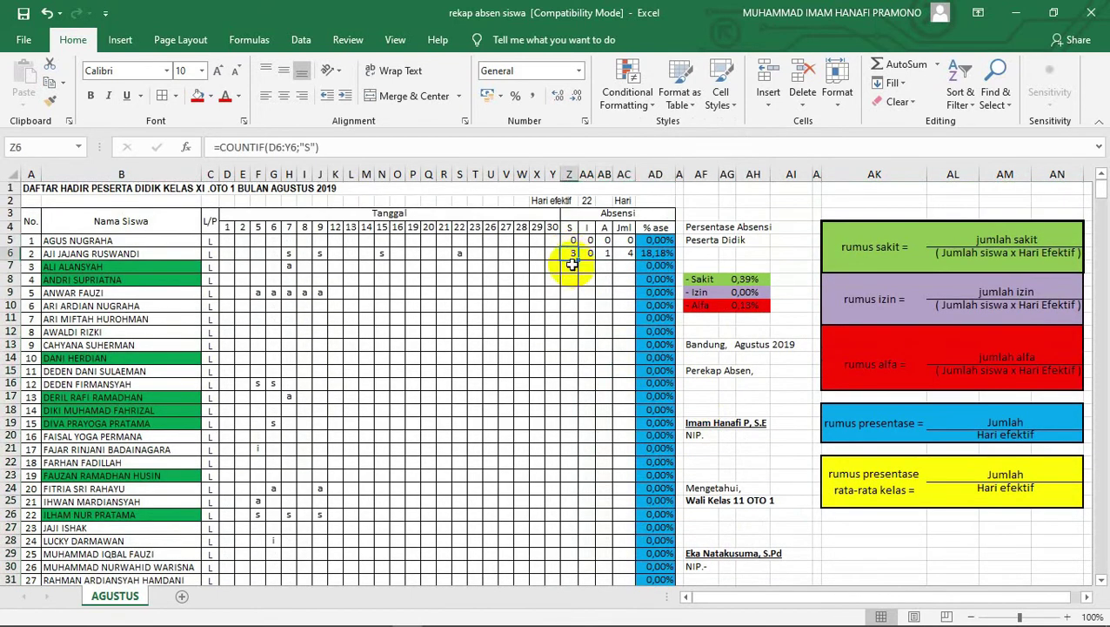
drag(578, 261, 582, 451)
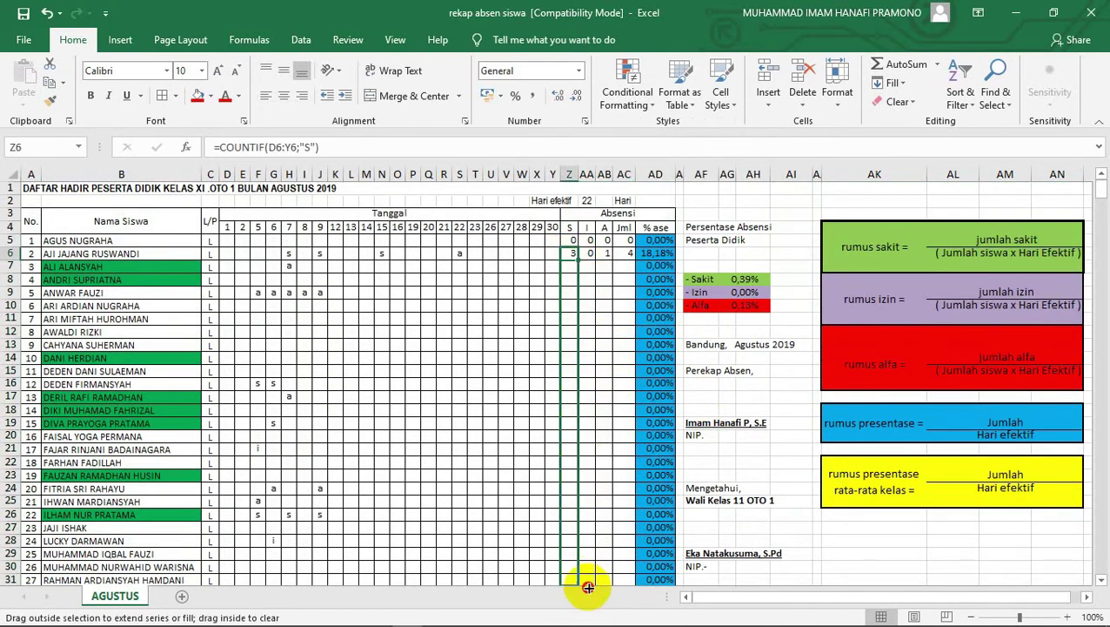
click(588, 425)
drag(582, 452, 580, 423)
click(571, 410)
click(600, 370)
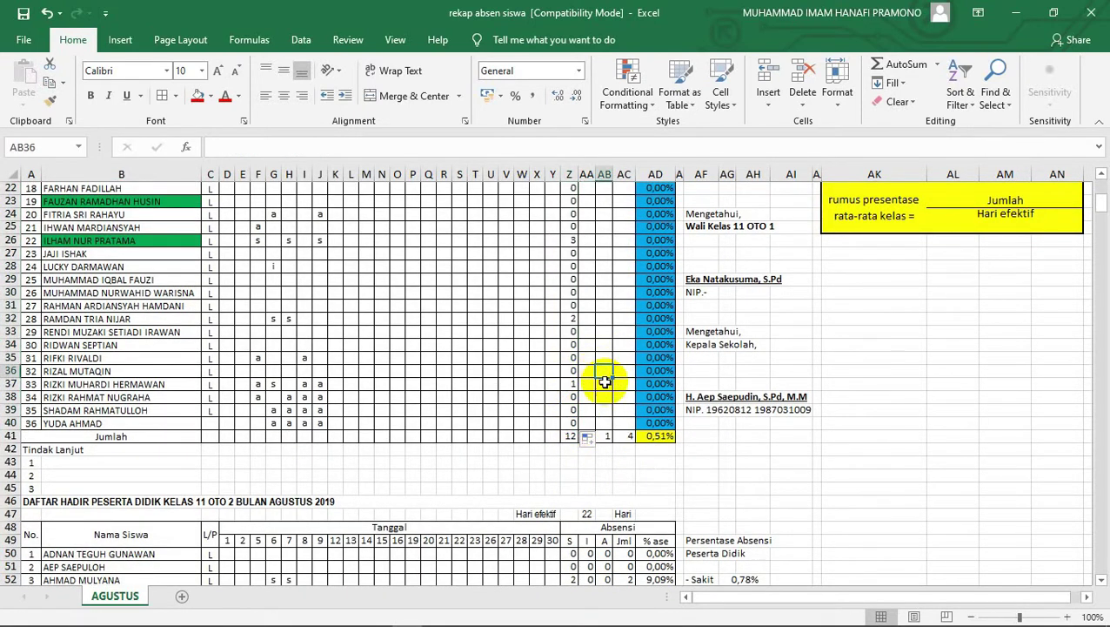
scroll(602, 379, up, 6)
click(586, 214)
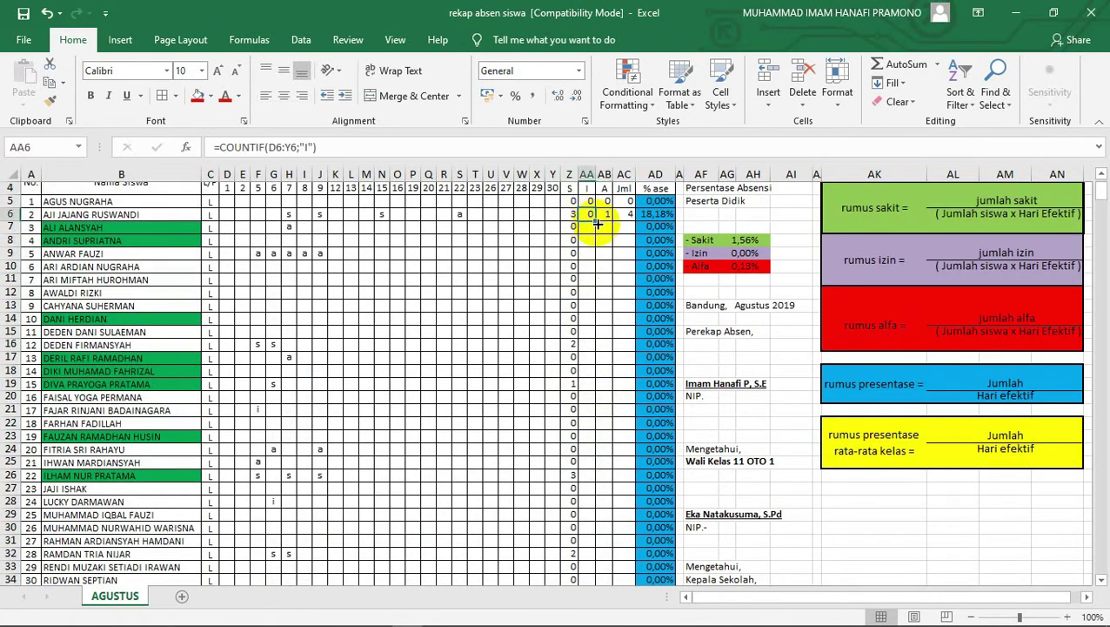
- Fill the I count formula from AA6 down to AA40
drag(596, 220, 589, 616)
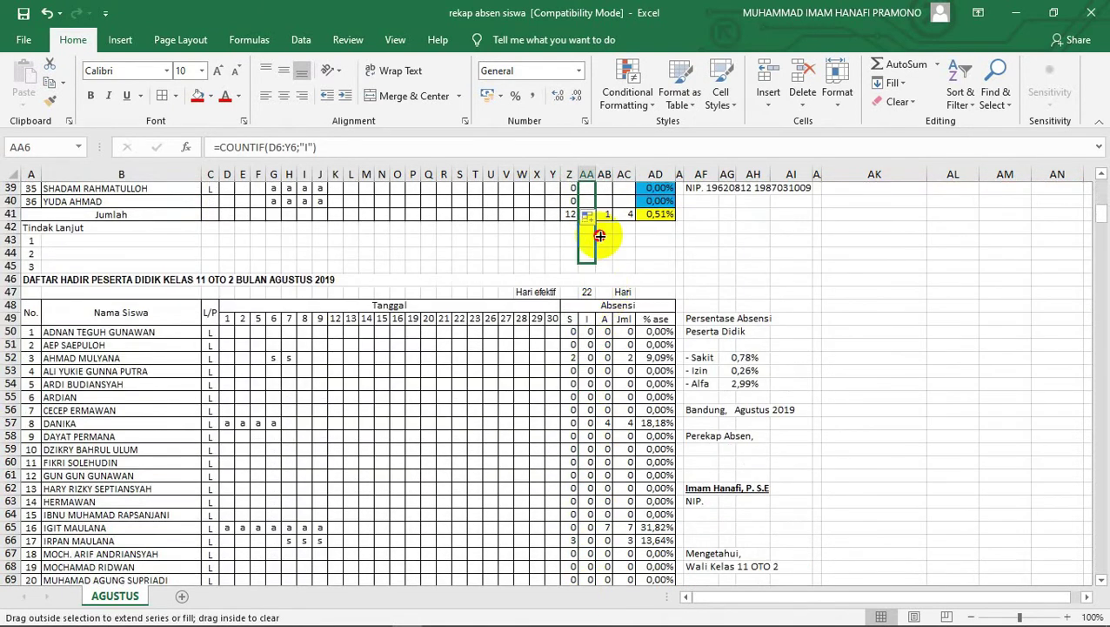
drag(589, 616, 595, 214)
scroll(600, 288, up, 2)
scroll(607, 382, up, 4)
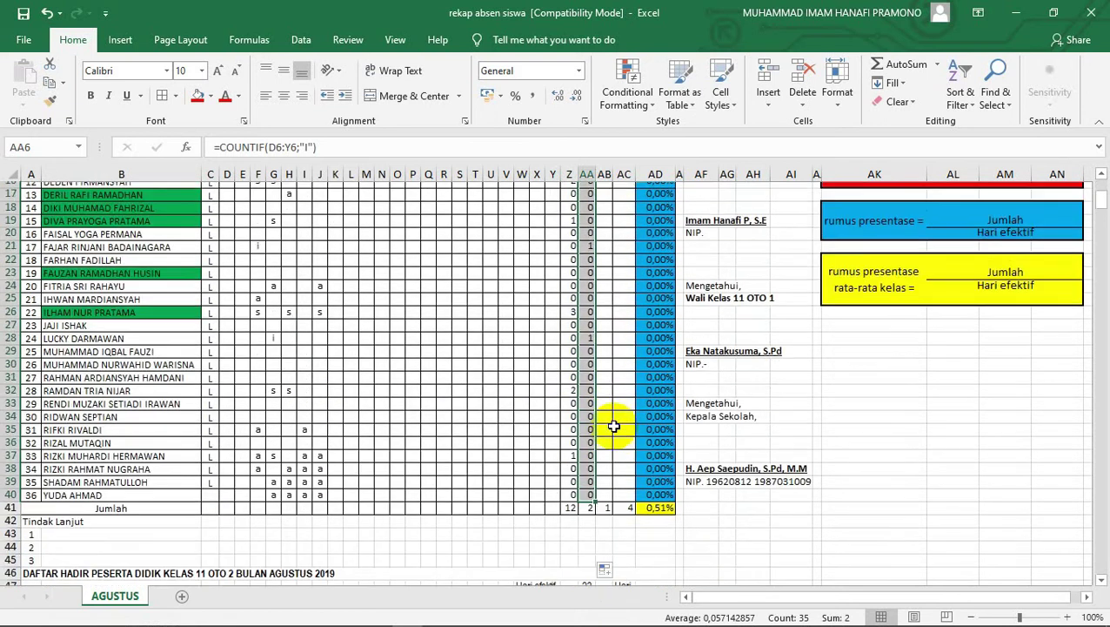
scroll(609, 418, up, 5)
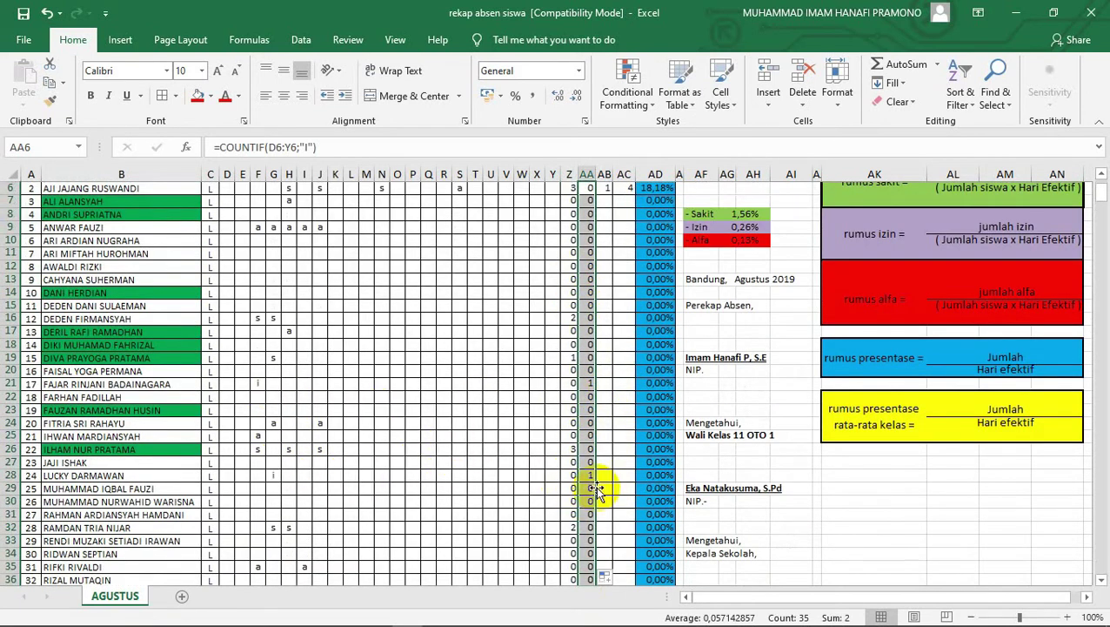
scroll(648, 422, up, 2)
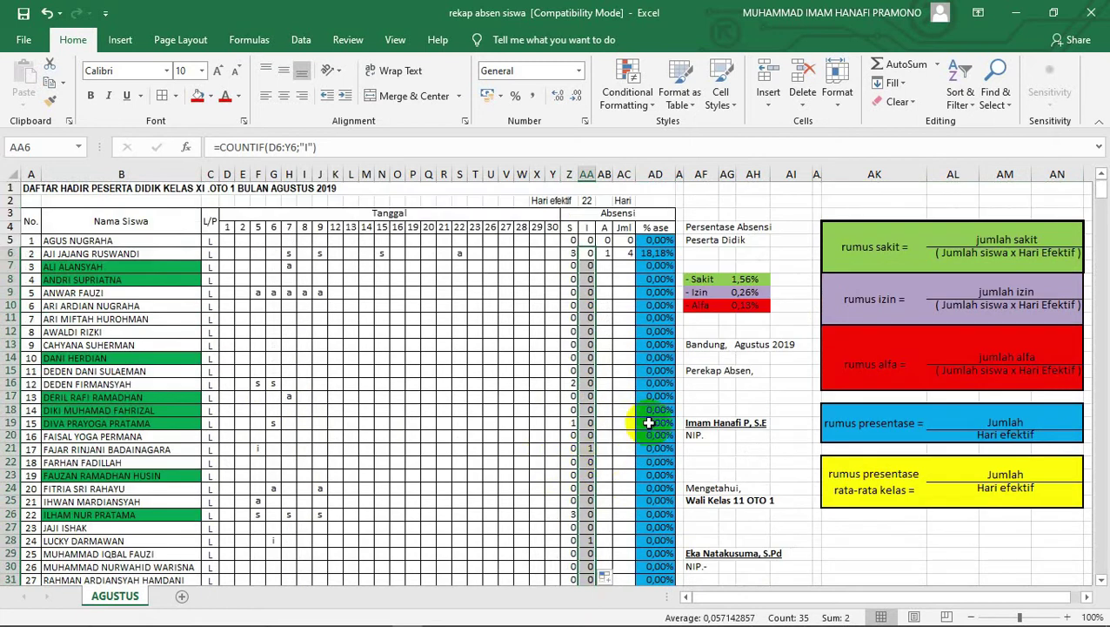
- Fill the A count formula from AB6 down to AB40
click(604, 252)
drag(613, 259, 606, 546)
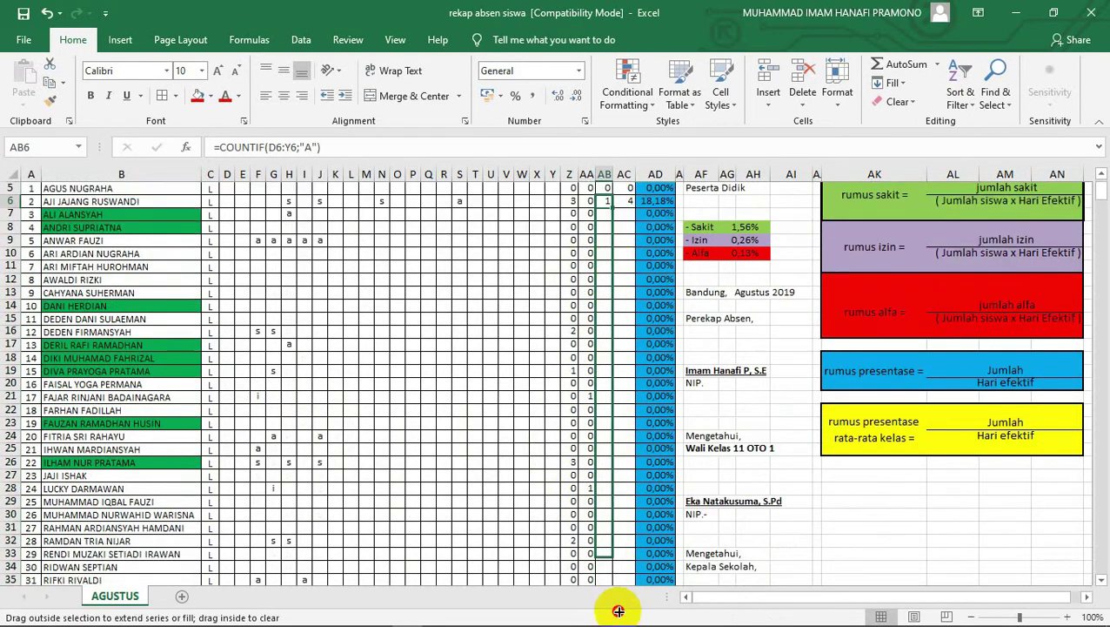
drag(607, 546, 606, 554)
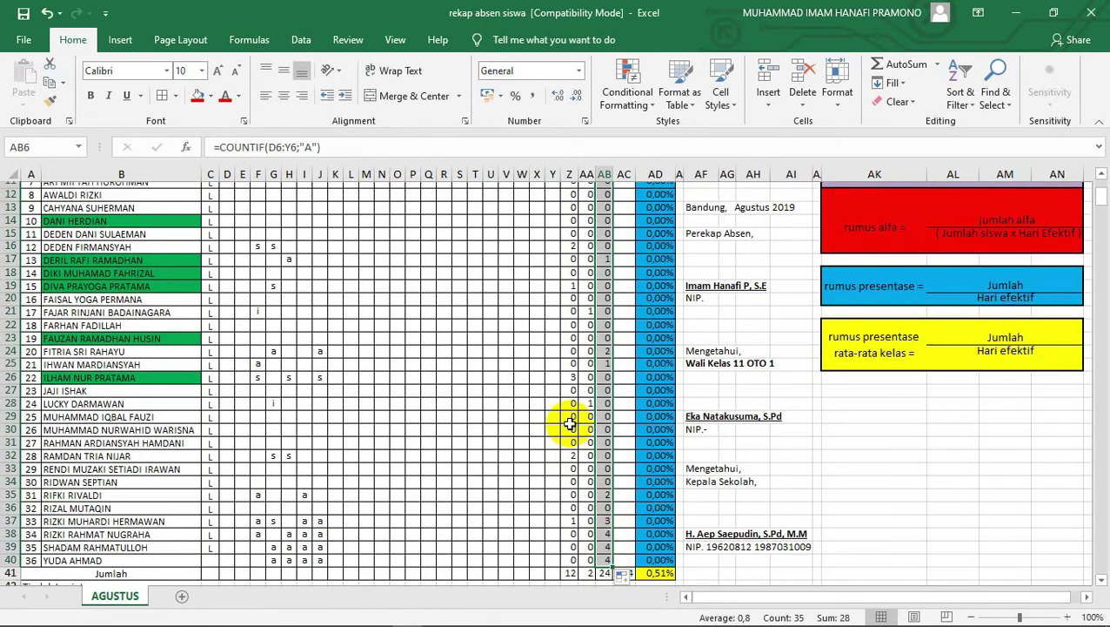
scroll(570, 416, up, 4)
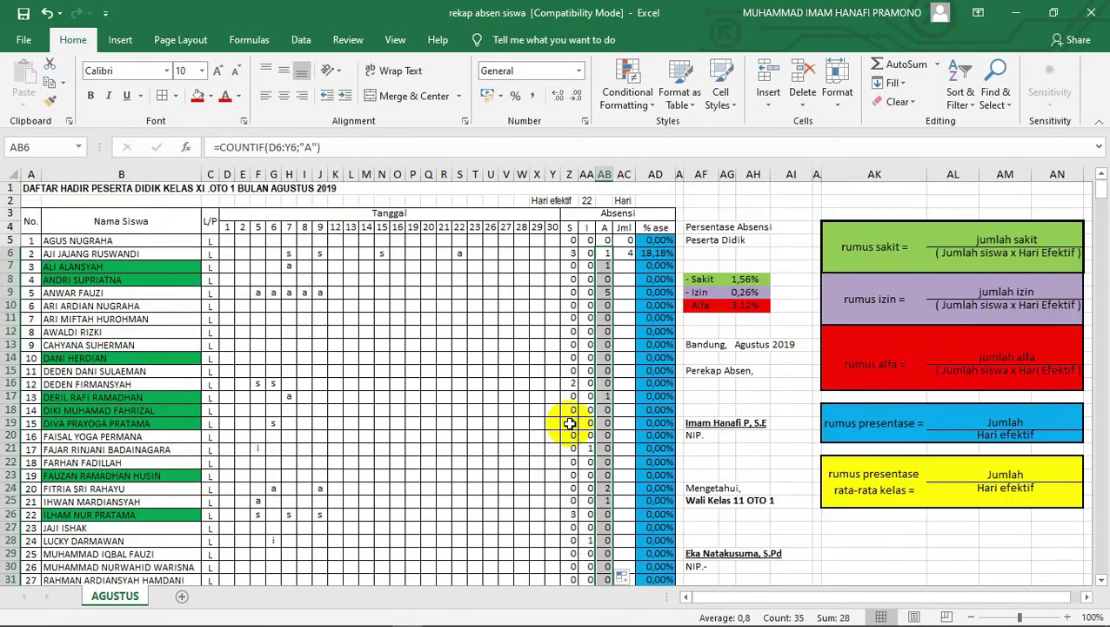
- Check the S, I and A formulas in Z6, AA6, AB6 and the Jml sum
click(575, 253)
click(587, 252)
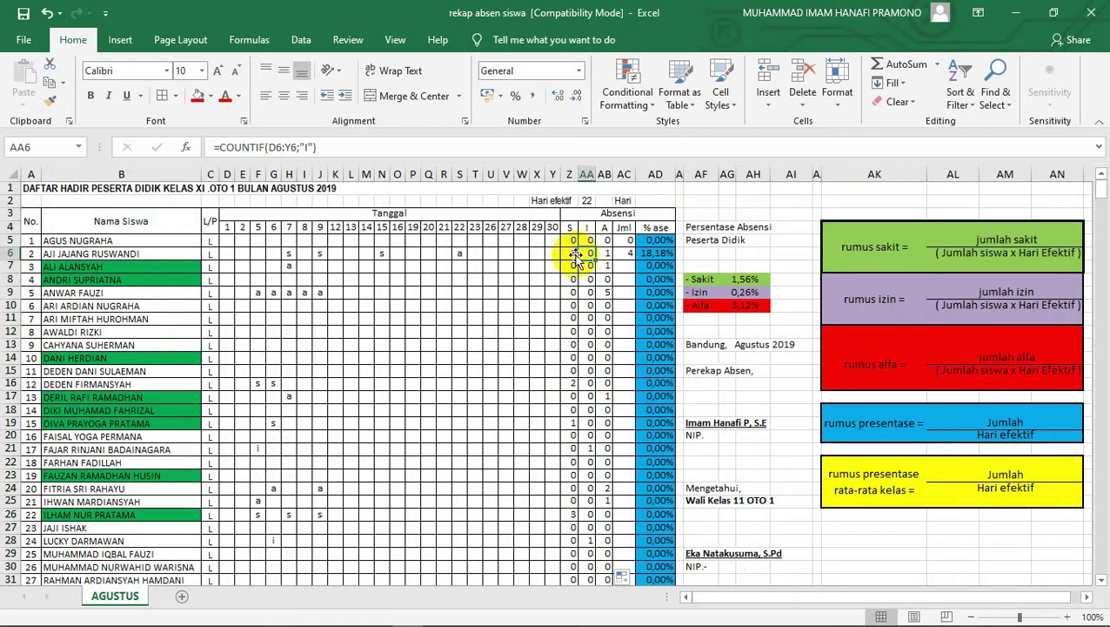
click(604, 251)
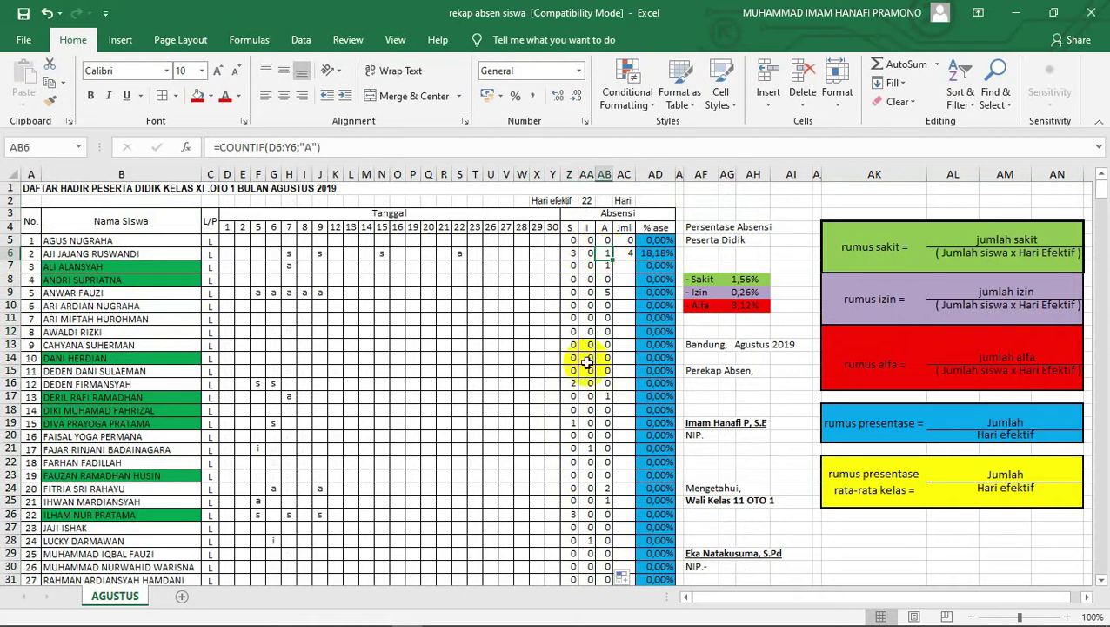
click(627, 244)
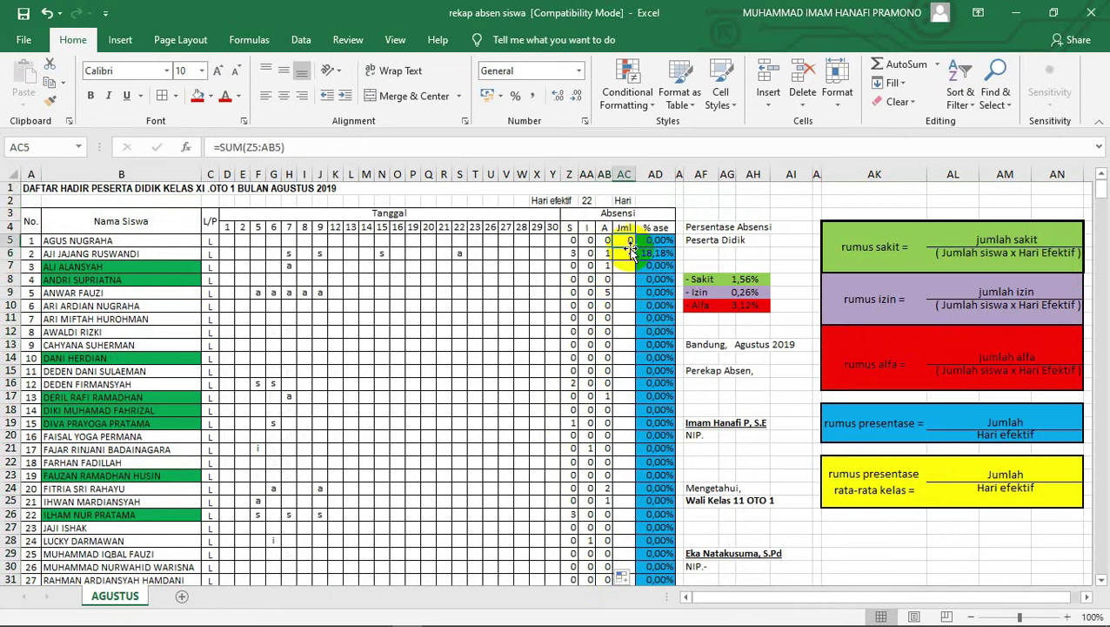
- Fill the =SUM(Z6:AB6) Jml total from AC6 down to AC40 and check the % ase column
mouse_move(567, 254)
mouse_down()
mouse_move(603, 255)
mouse_move(644, 601)
mouse_up()
click(632, 256)
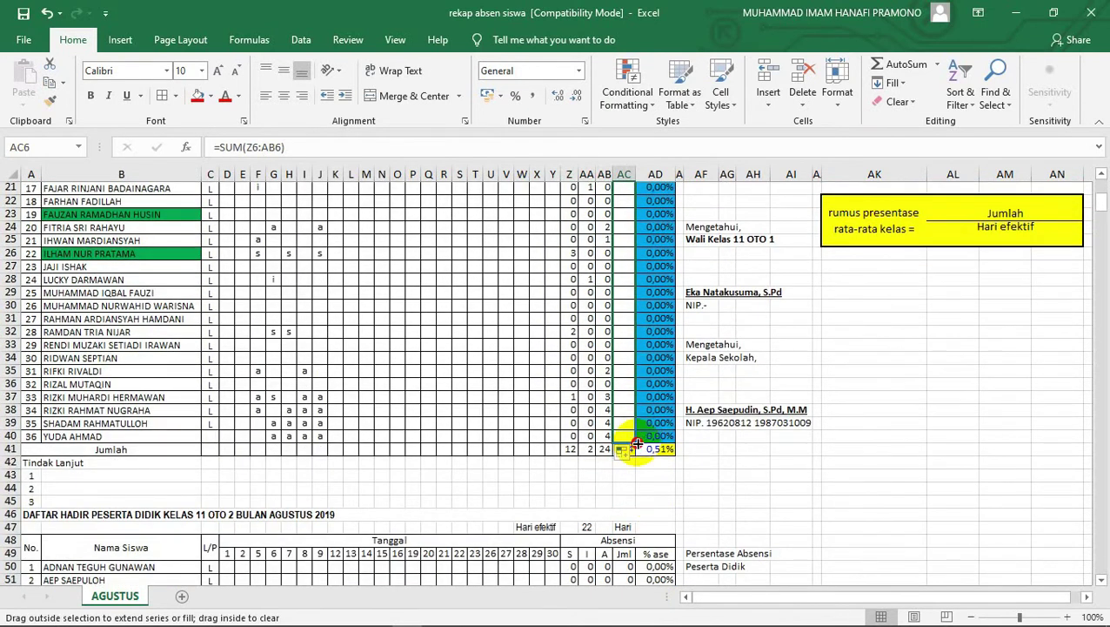
drag(644, 599, 635, 436)
scroll(662, 383, up, 4)
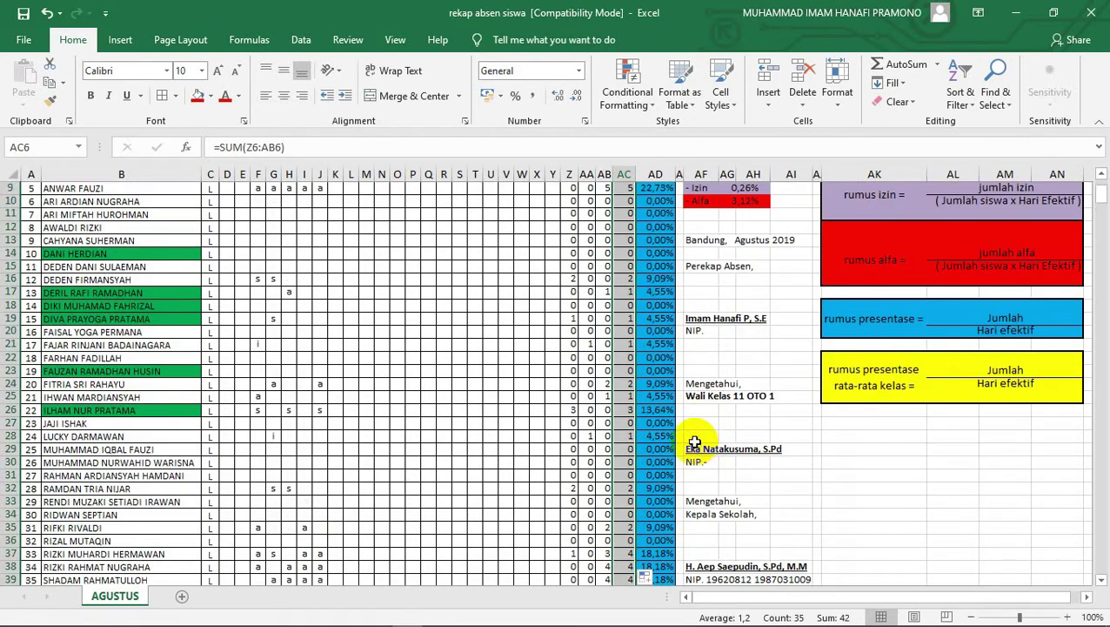
scroll(572, 285, up, 2)
scroll(574, 261, up, 1)
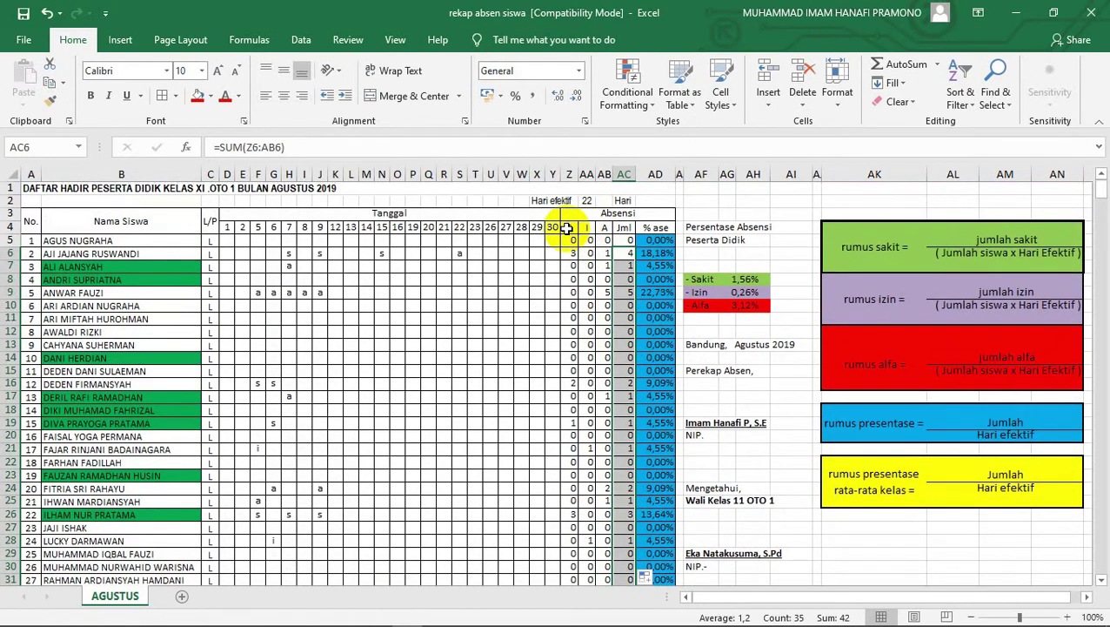
click(663, 228)
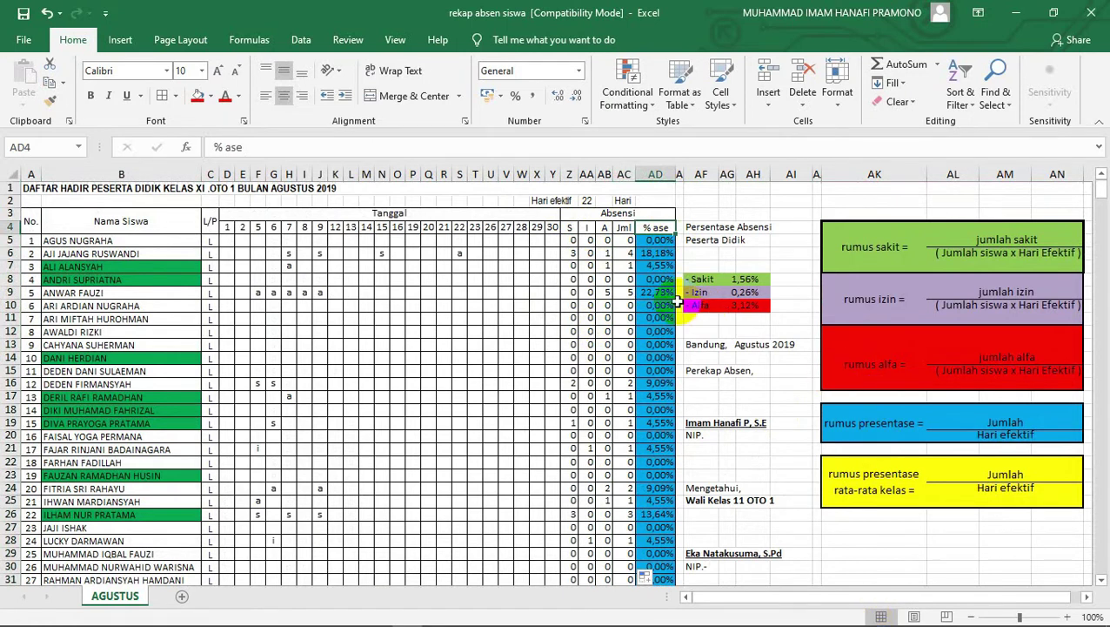
click(666, 255)
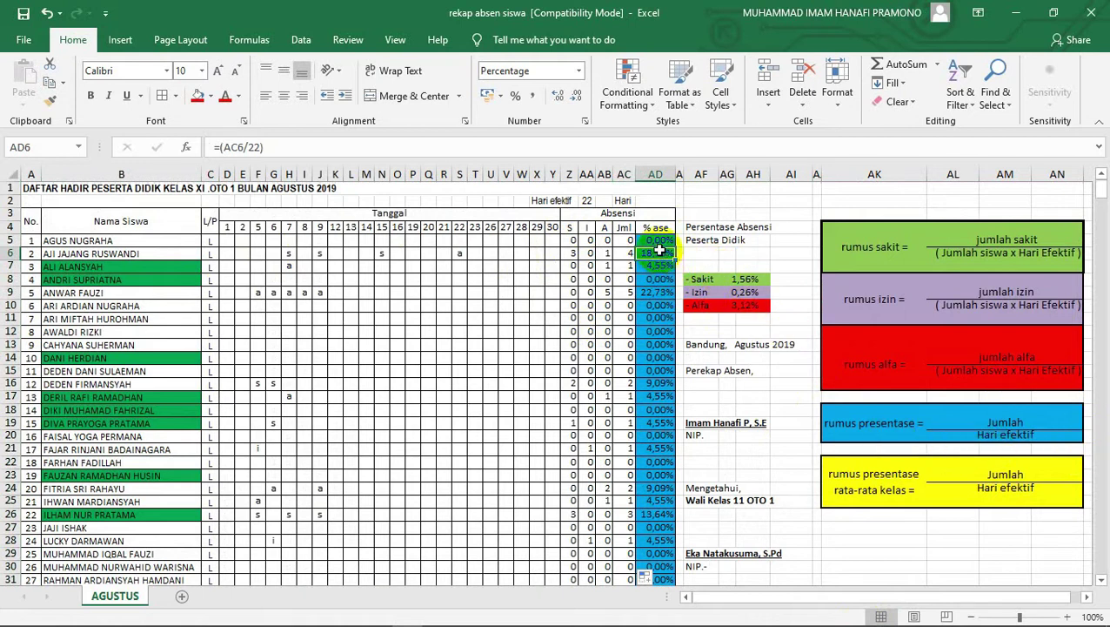
click(658, 254)
click(929, 421)
click(658, 255)
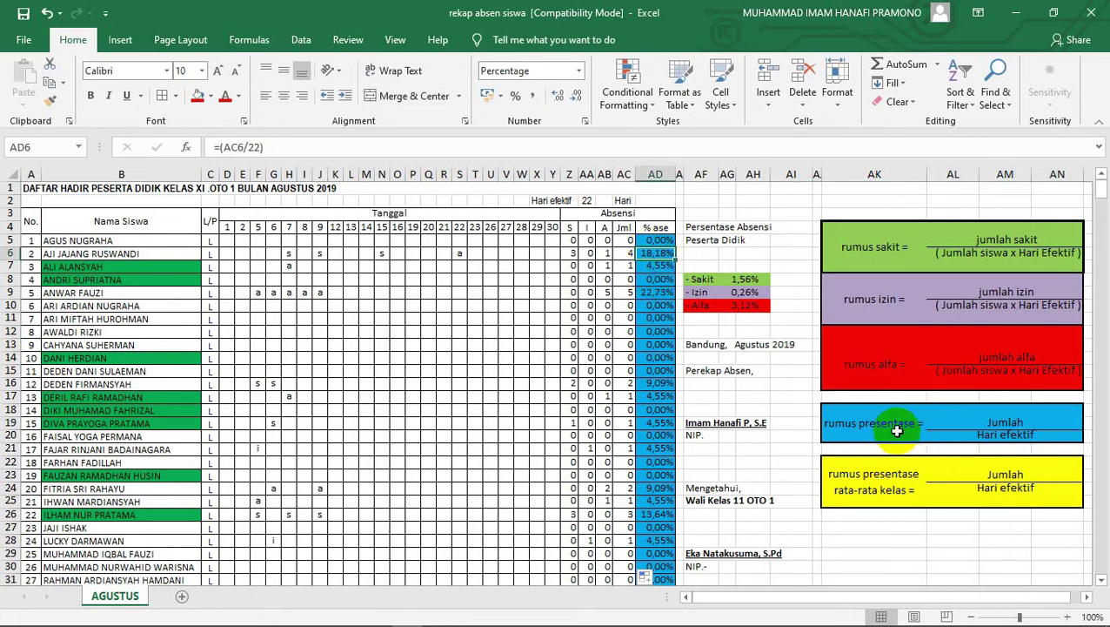
click(628, 253)
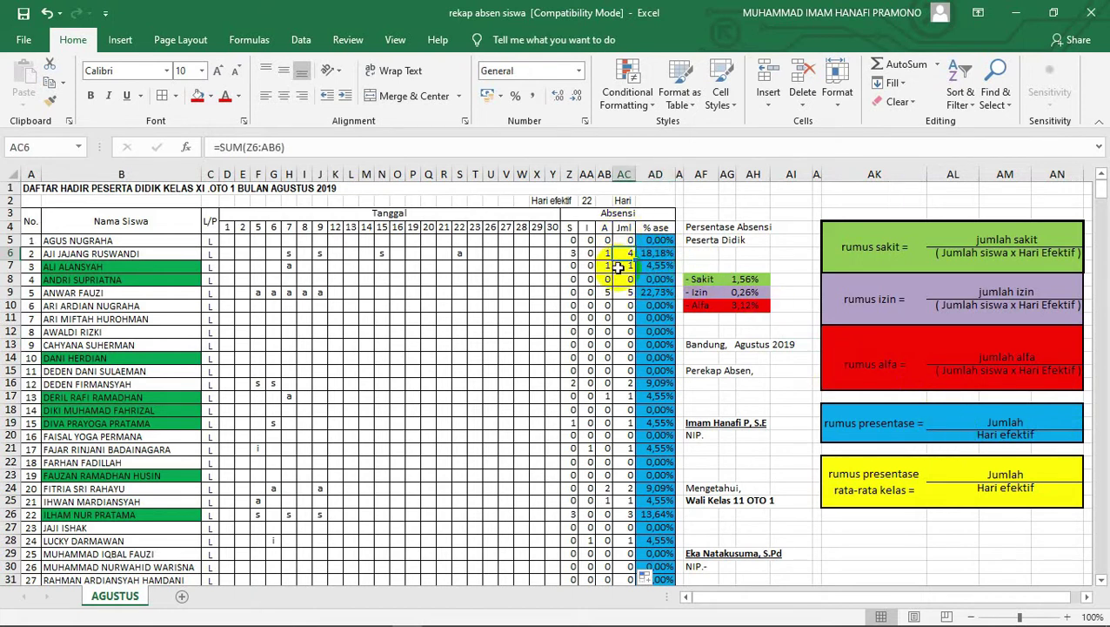
click(1021, 426)
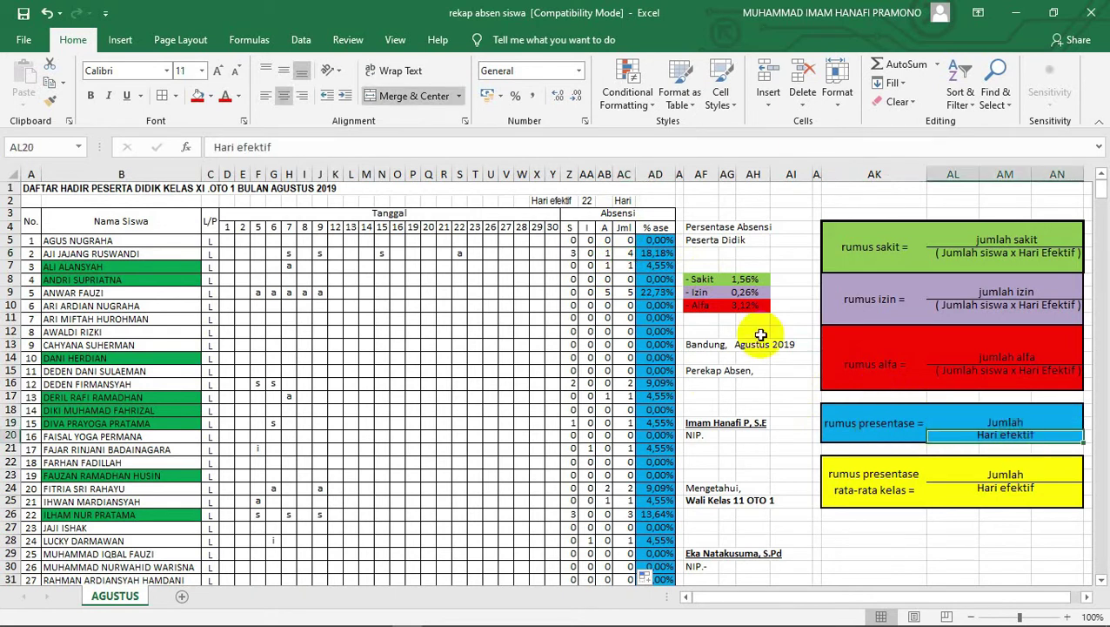
click(656, 253)
click(592, 201)
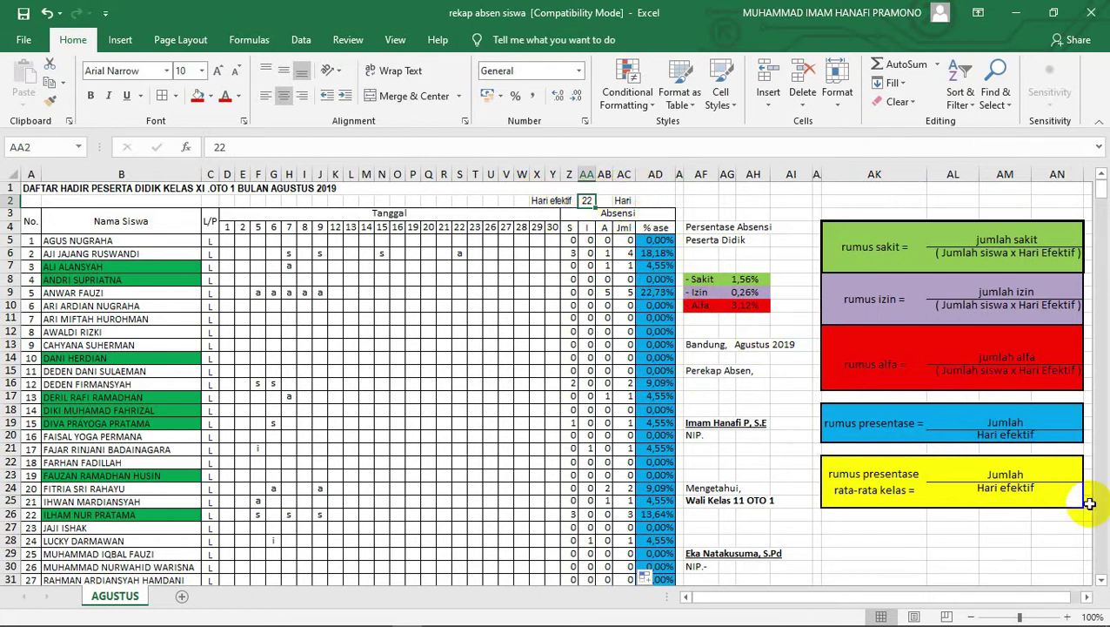
click(1010, 422)
click(656, 253)
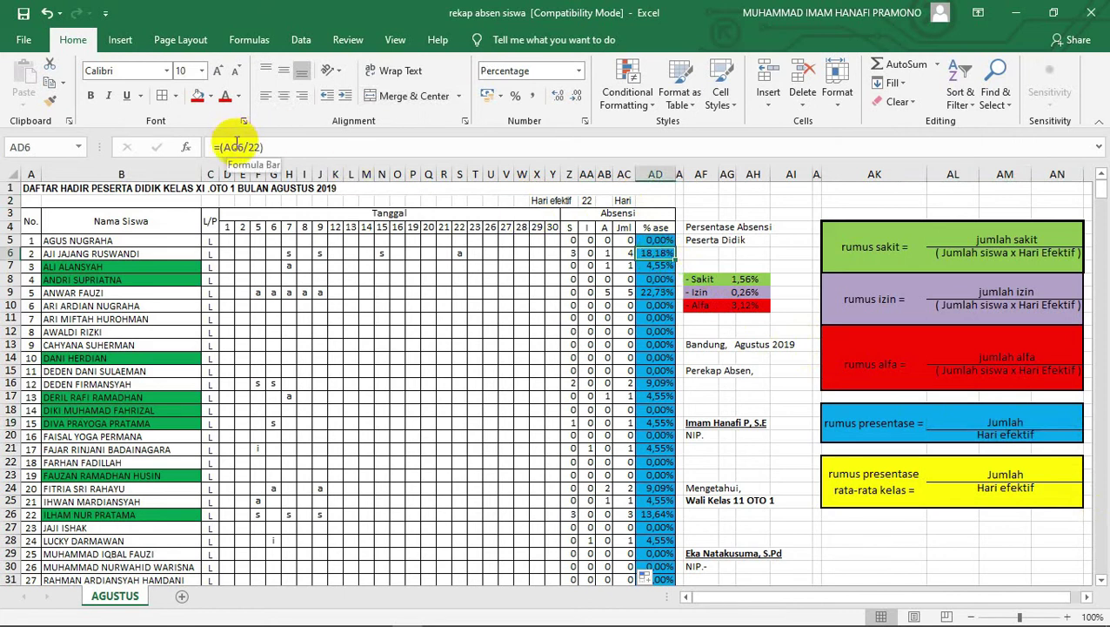
- Inspect the AD5 percentage formula against the Jml total and the 22 effective days in AA2
click(624, 254)
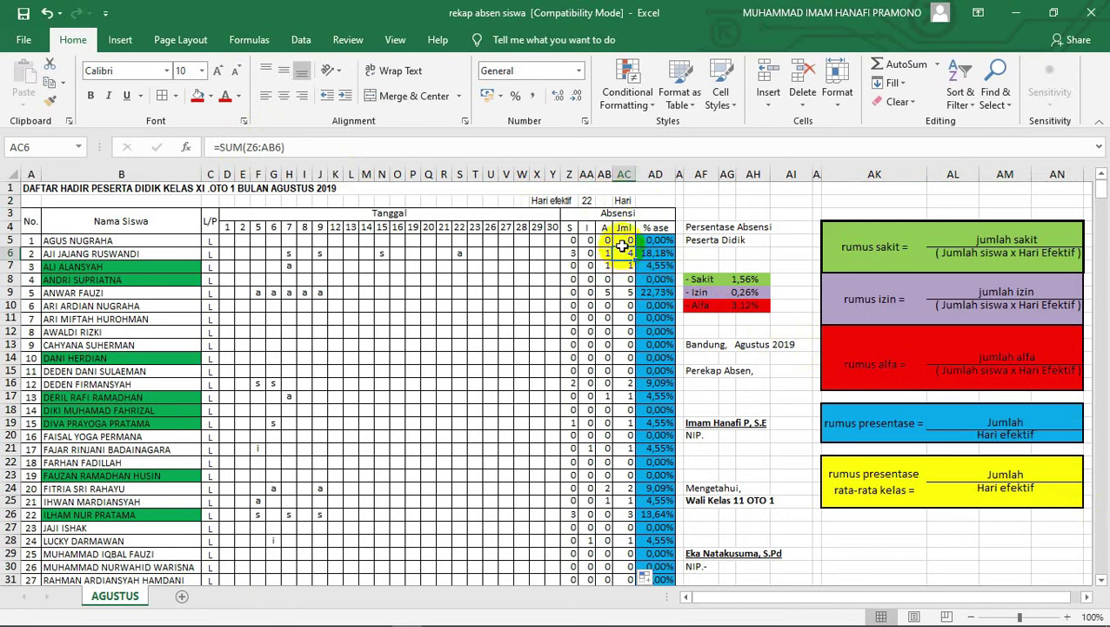
click(655, 240)
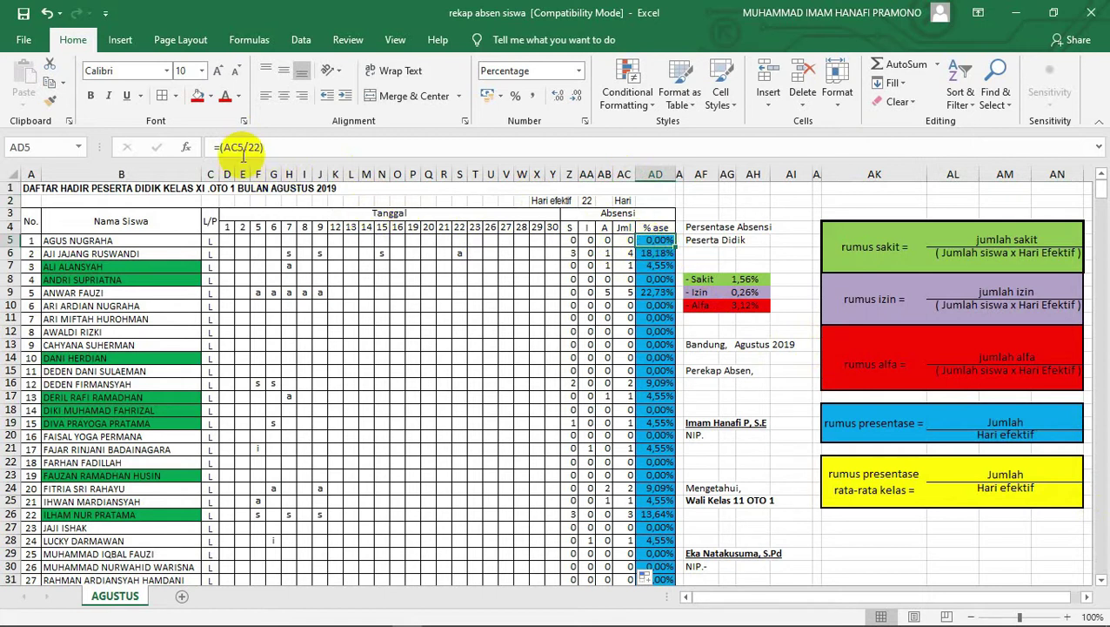
click(621, 174)
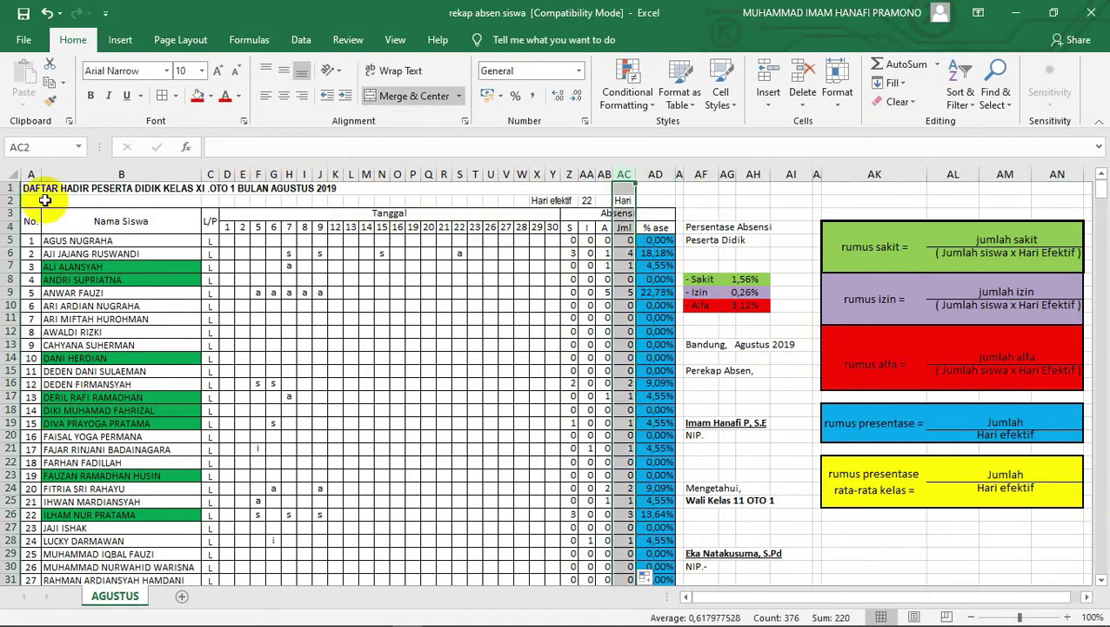
click(10, 241)
click(659, 240)
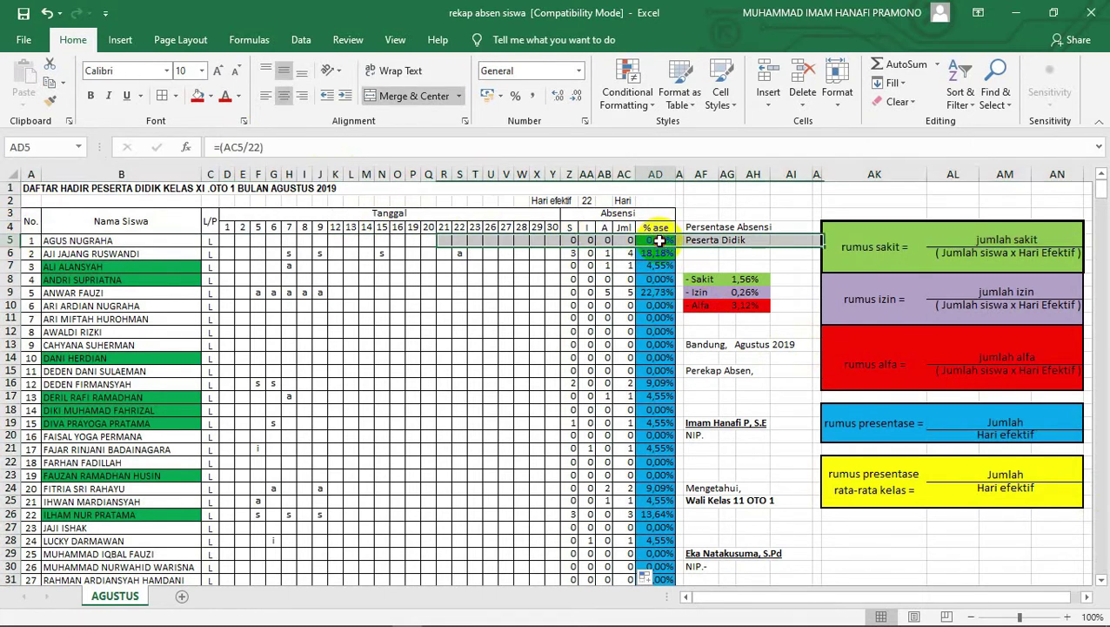
click(587, 201)
click(666, 242)
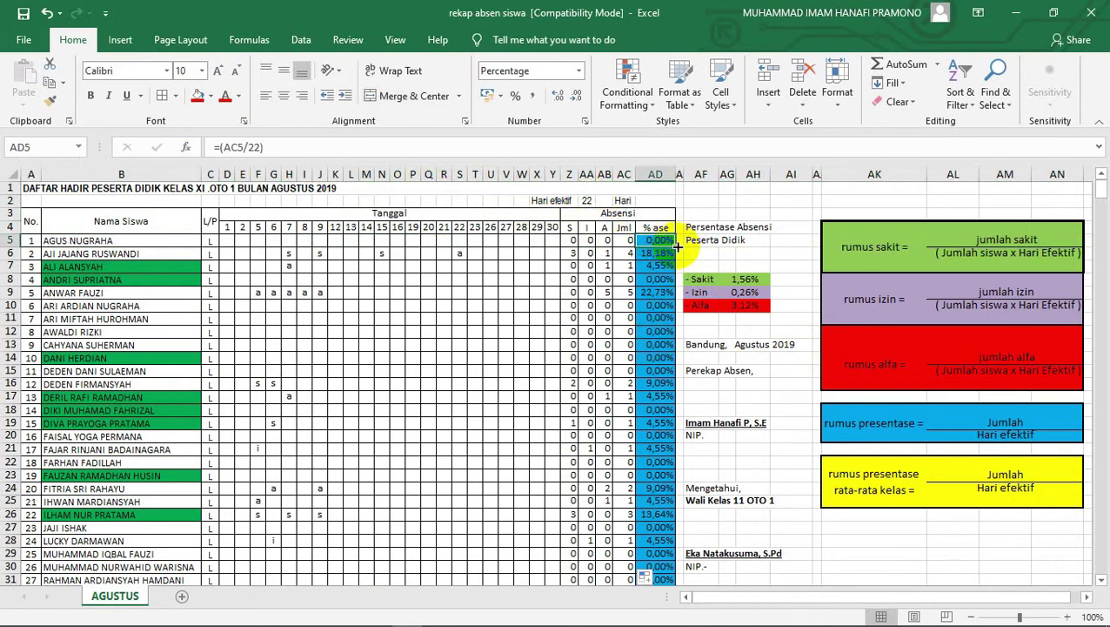
- Drag the AD5 percentage formula down the % ase column and select AD6:AD40
drag(678, 247, 644, 136)
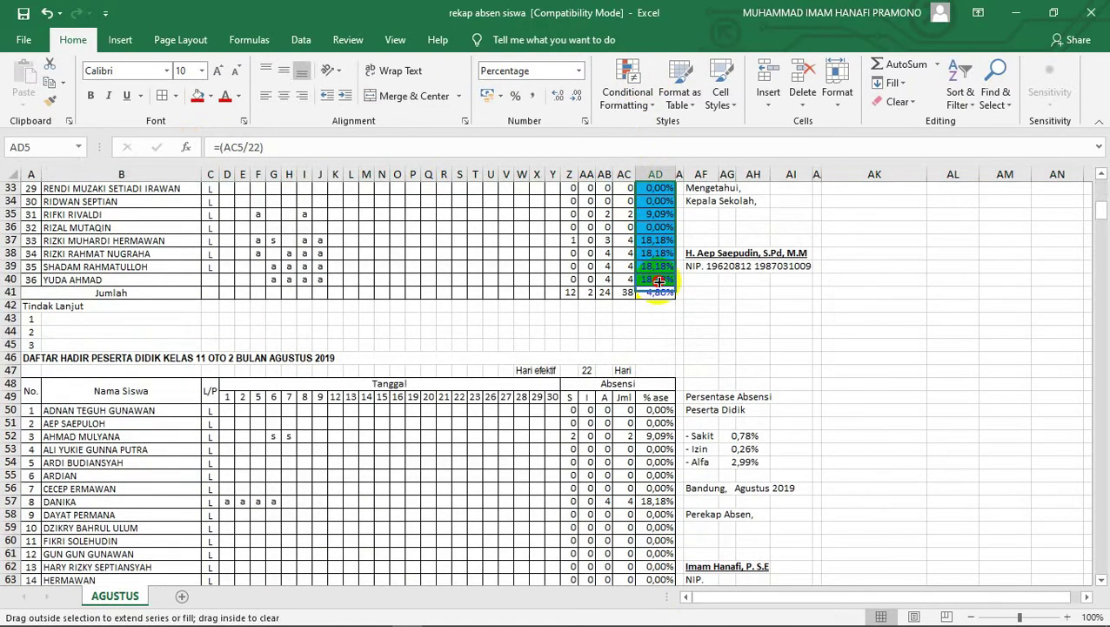
drag(644, 136, 713, 285)
scroll(771, 327, up, 4)
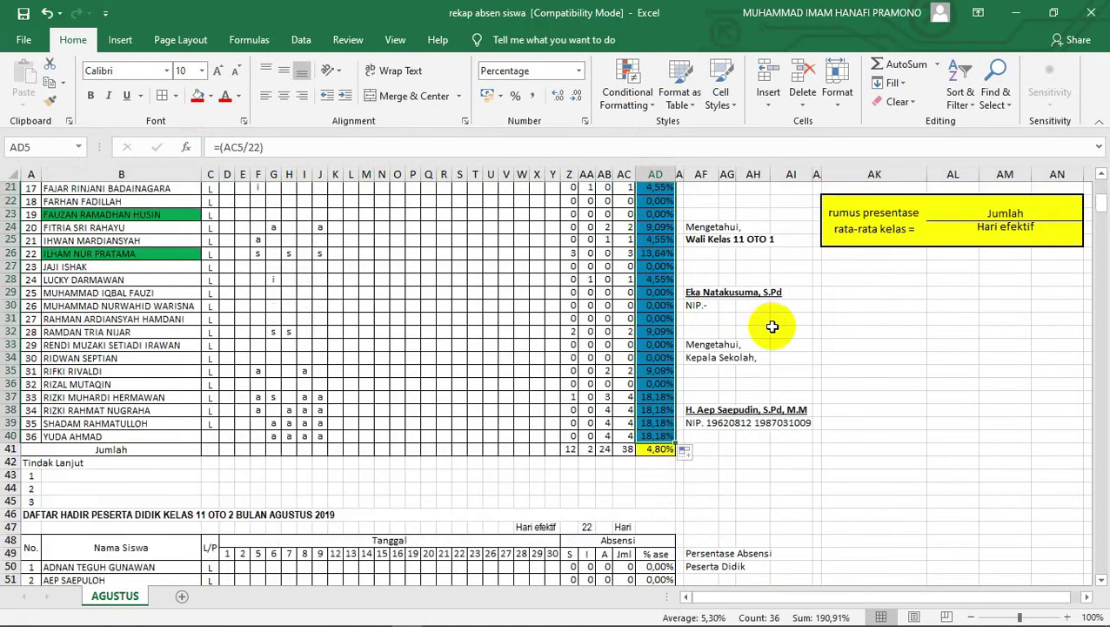
scroll(772, 326, up, 6)
drag(657, 227, 655, 527)
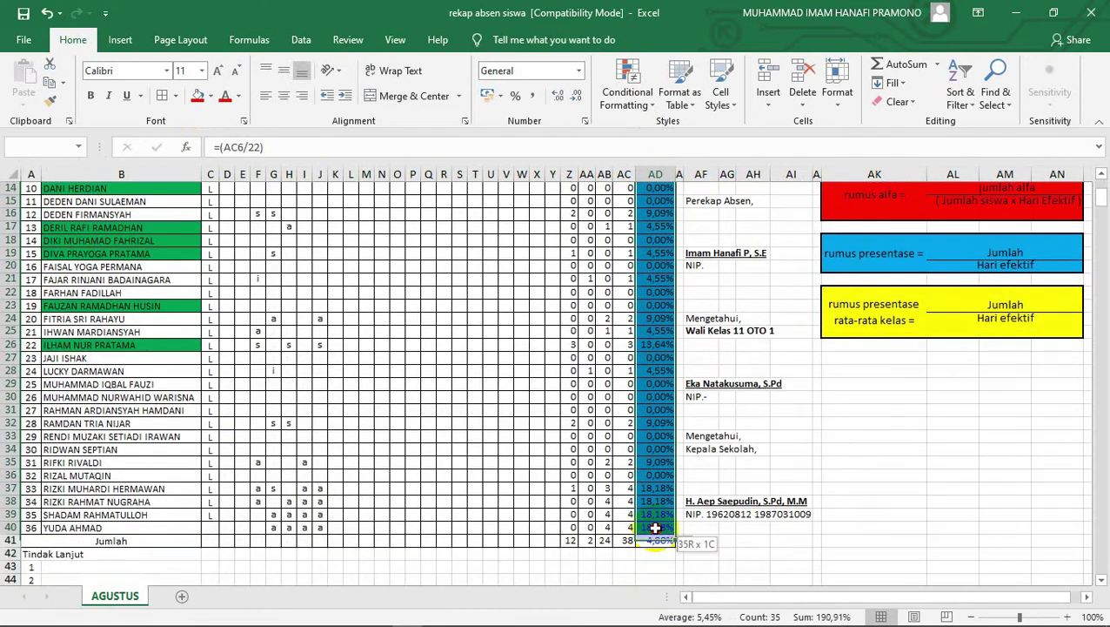
- Clear AD6:AD40, refill AD5's formula down to row 40, and confirm AD9 shows 22,73%
right_click(655, 527)
click(713, 288)
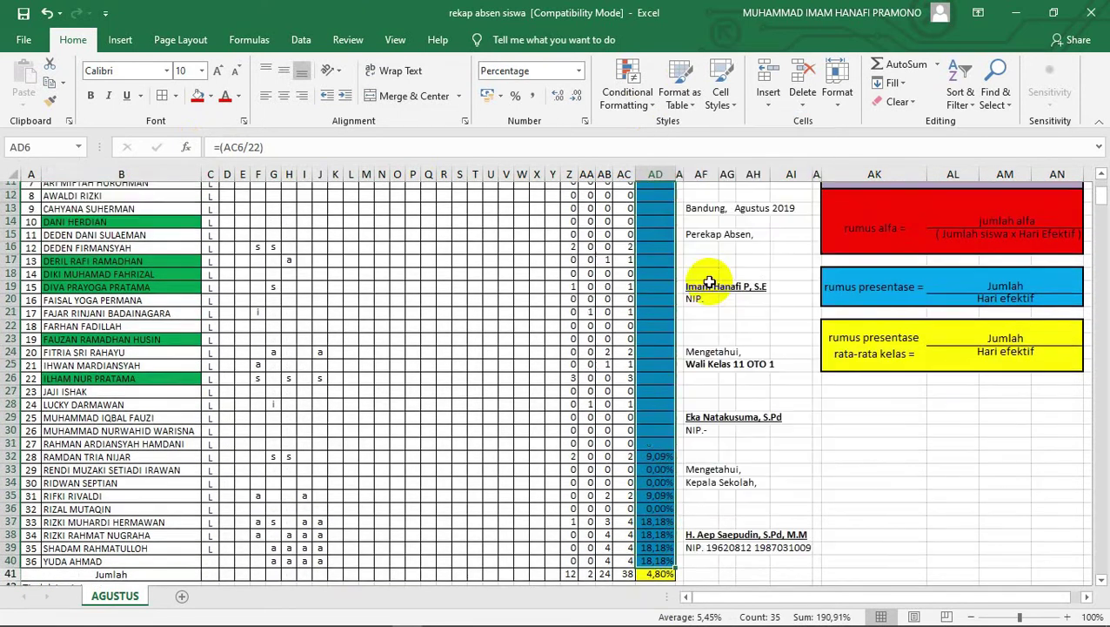
click(682, 320)
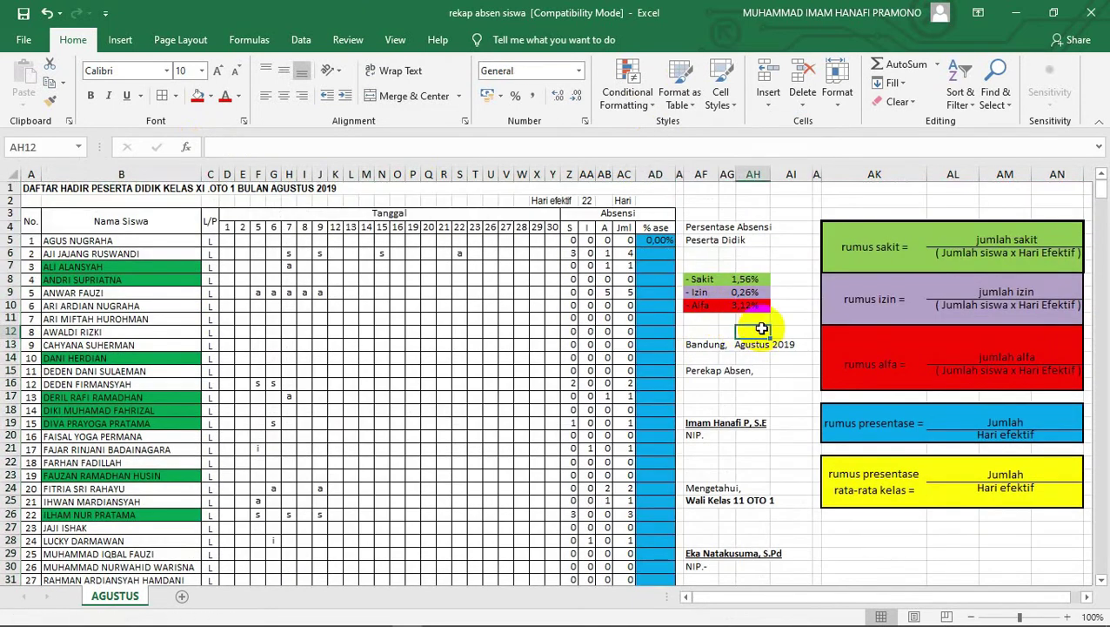
click(658, 241)
mouse_move(668, 248)
mouse_down()
mouse_move(686, 591)
mouse_move(673, 515)
mouse_up()
scroll(788, 506, up, 2)
scroll(731, 427, up, 3)
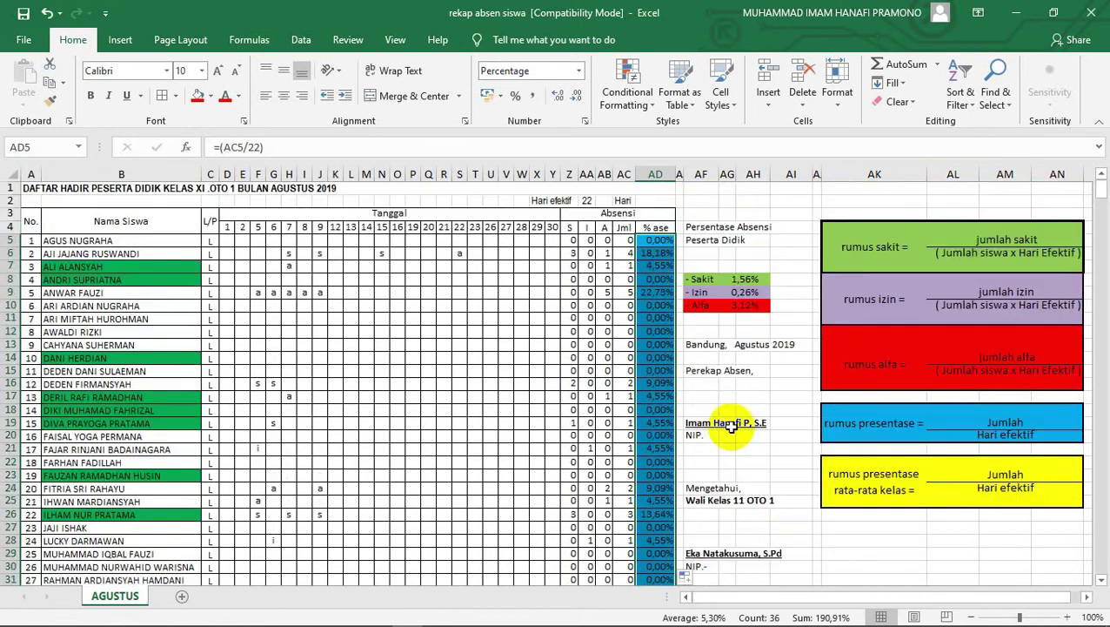
click(659, 293)
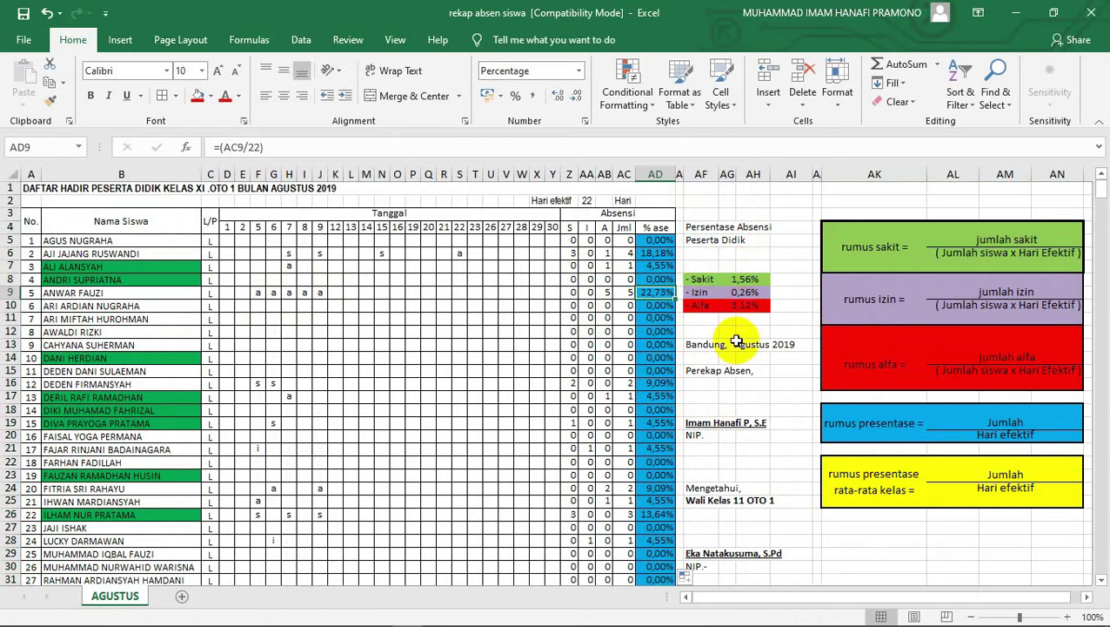
click(736, 345)
click(745, 278)
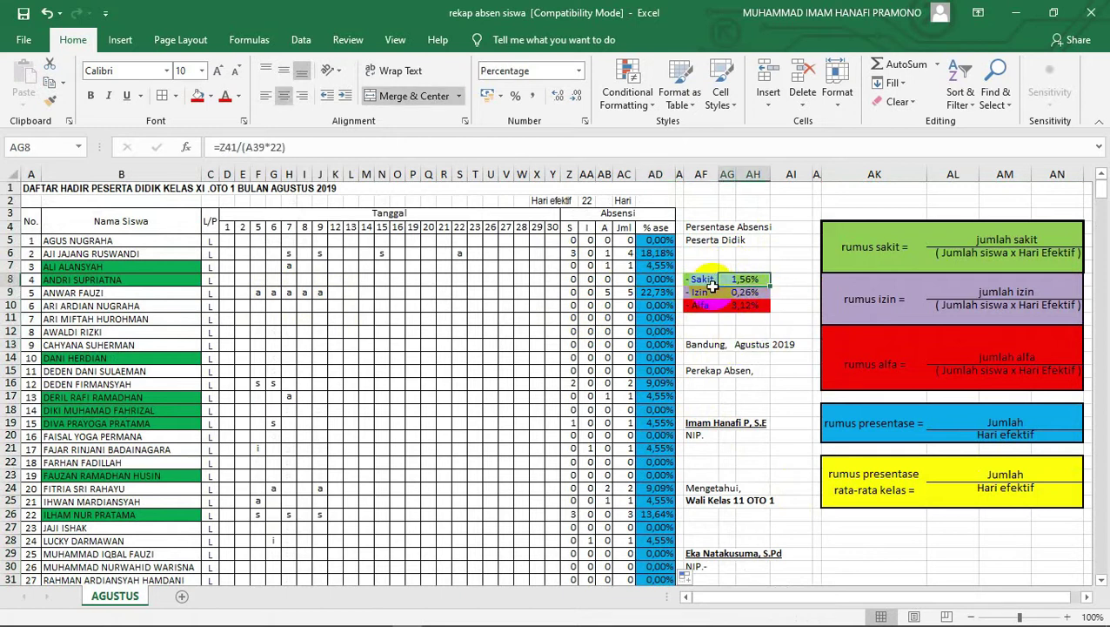
click(712, 287)
click(759, 281)
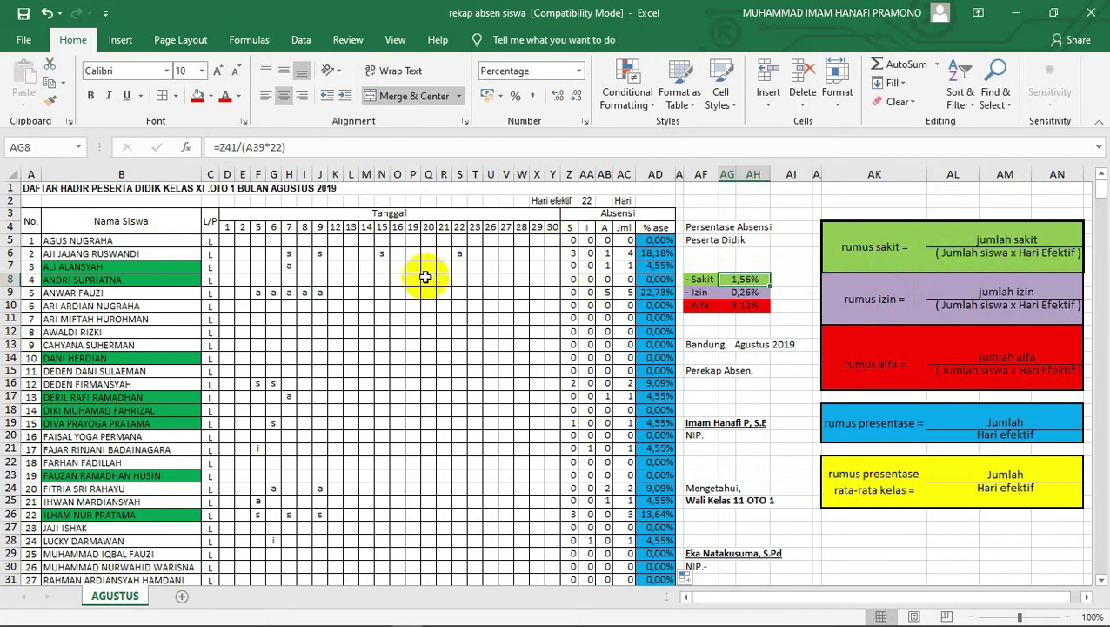
scroll(421, 278, down, 2)
scroll(421, 278, down, 3)
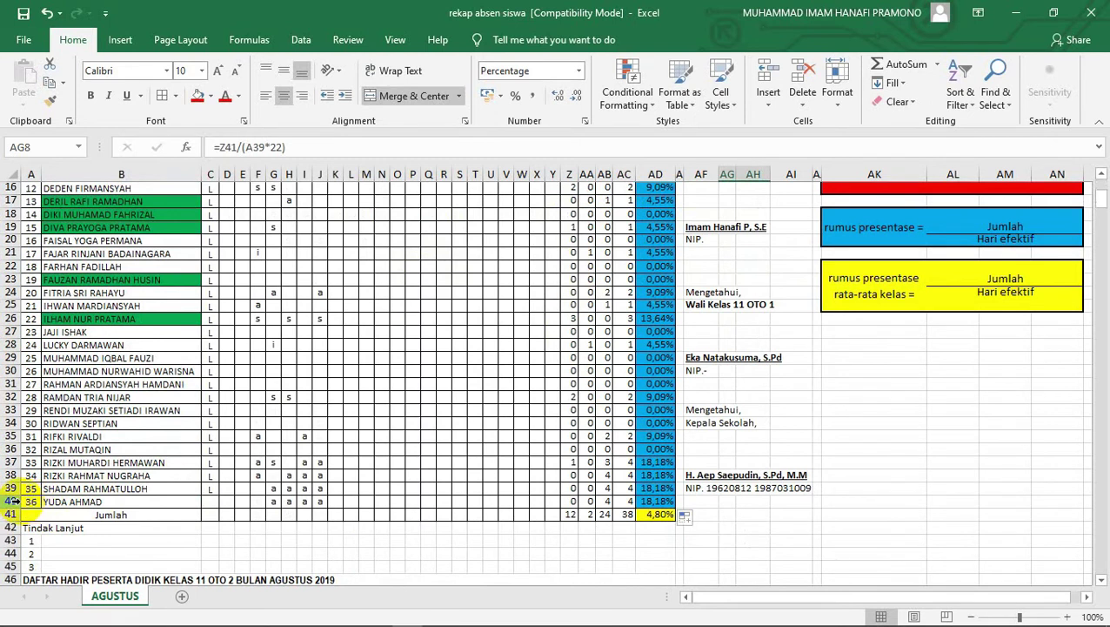
click(7, 501)
scroll(909, 389, up, 5)
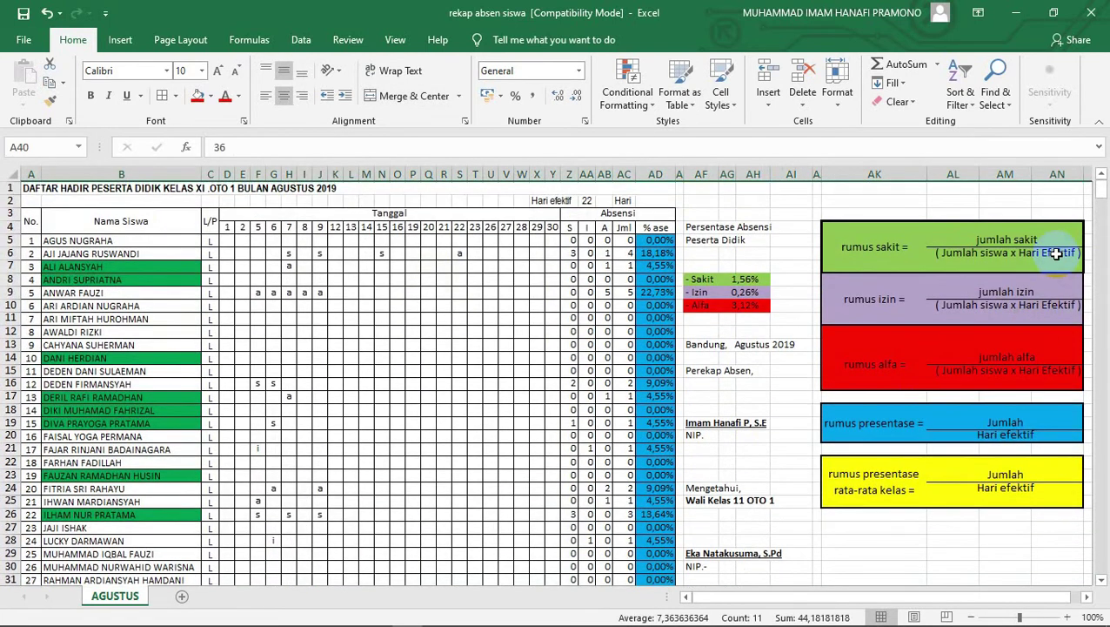
click(1060, 266)
click(1057, 252)
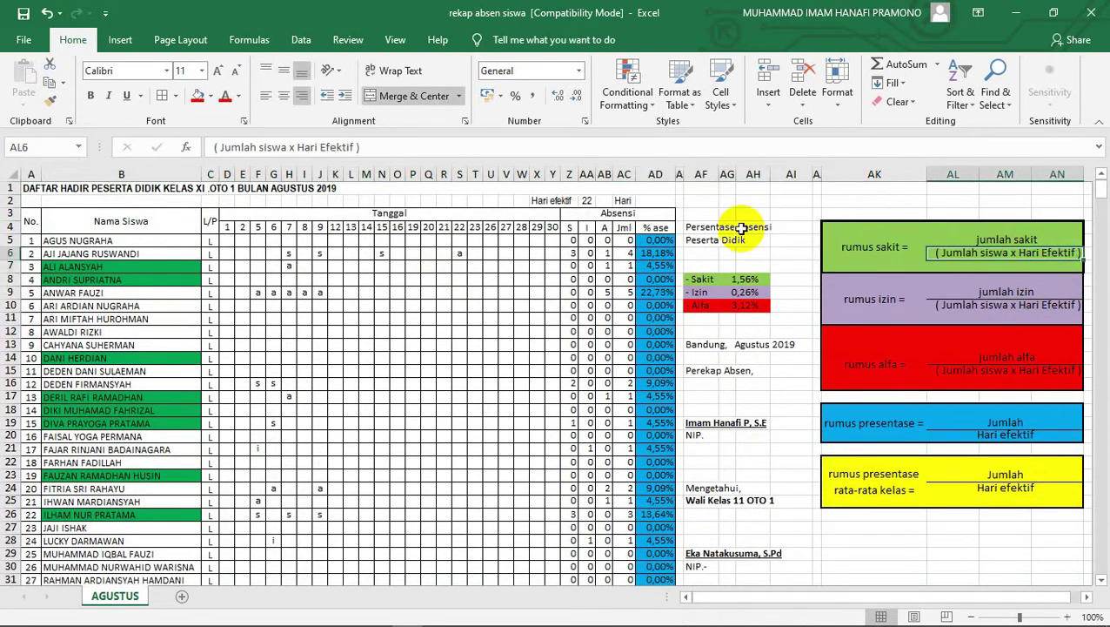
click(586, 200)
click(757, 279)
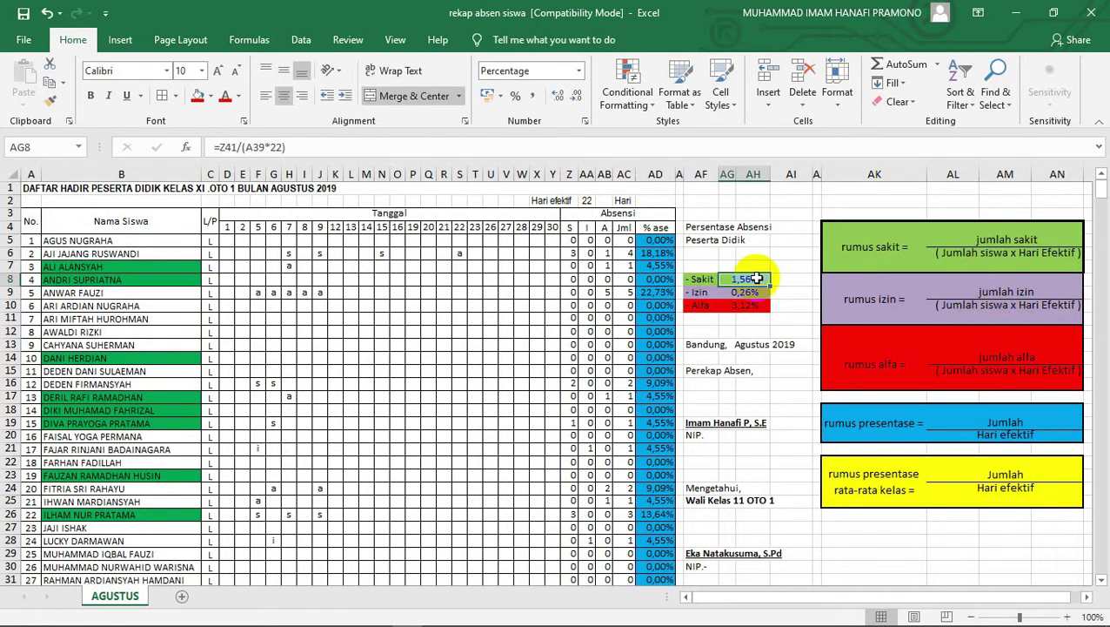
click(234, 148)
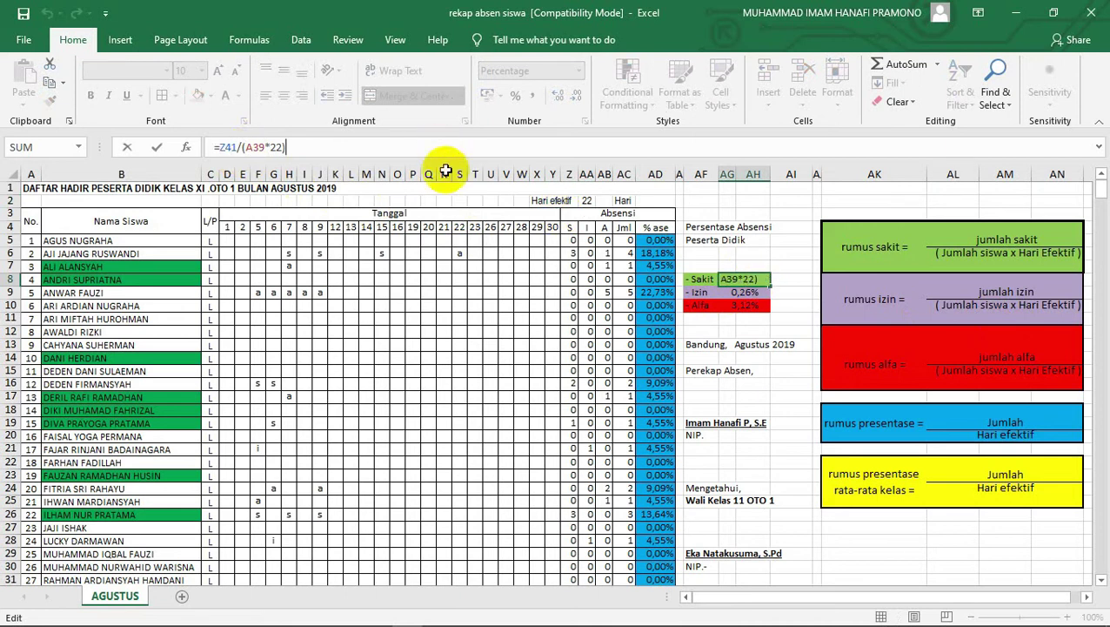
click(804, 225)
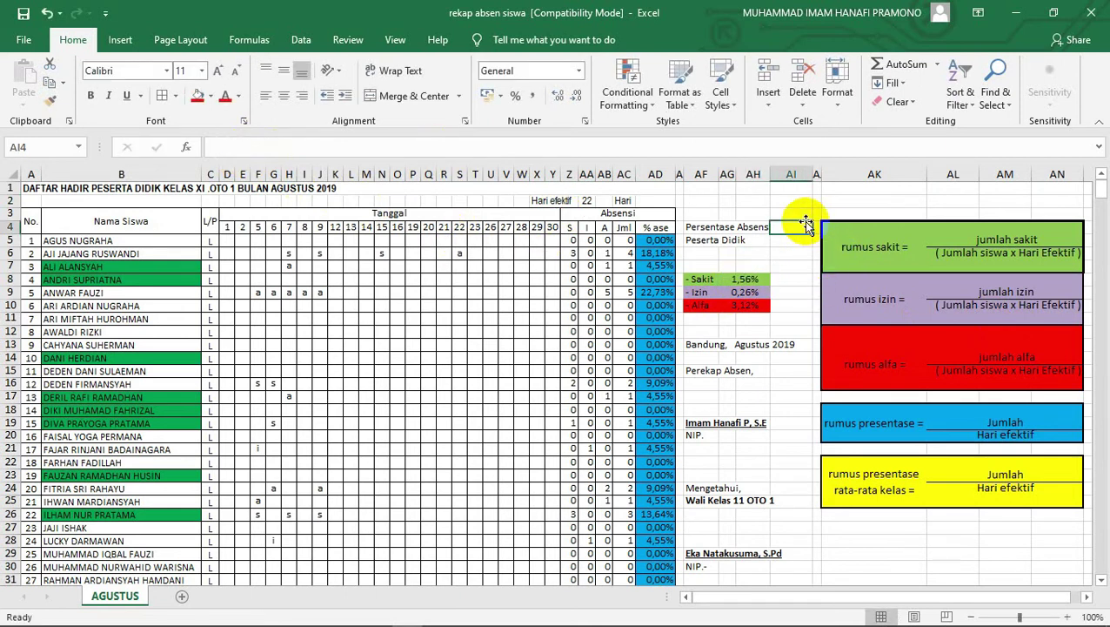
click(752, 279)
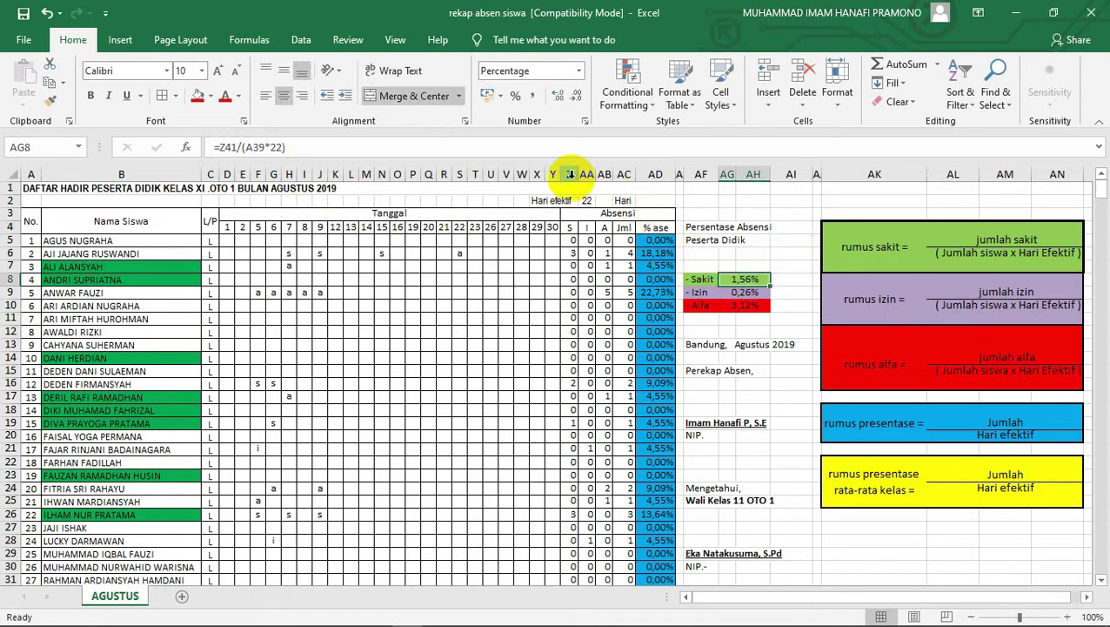
scroll(570, 174, down, 1)
scroll(570, 174, down, 5)
scroll(570, 174, down, 2)
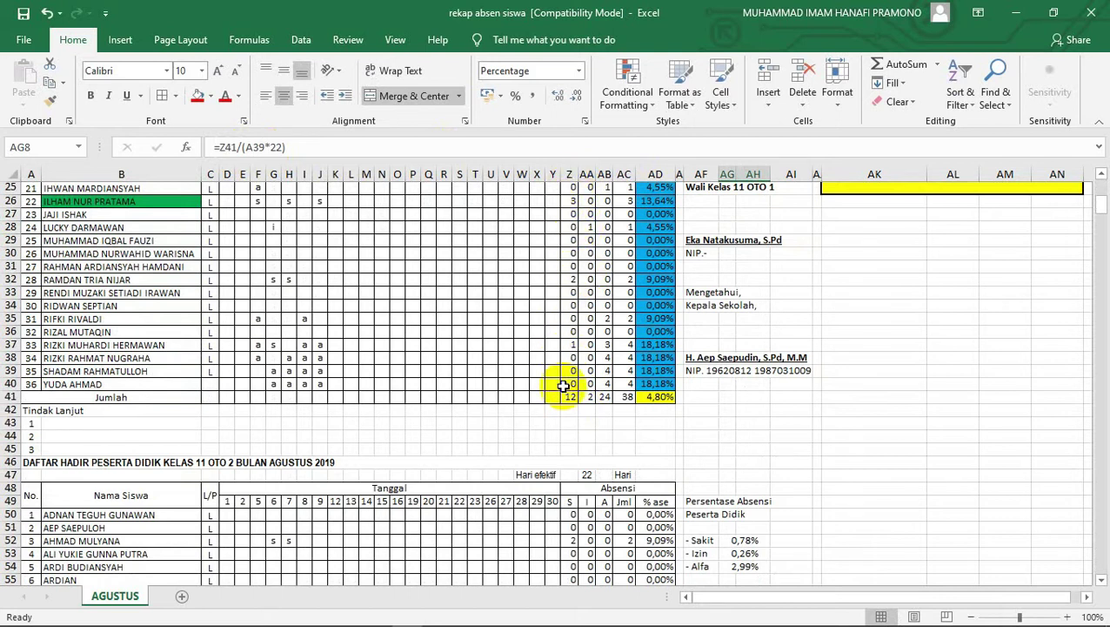
scroll(564, 399, up, 5)
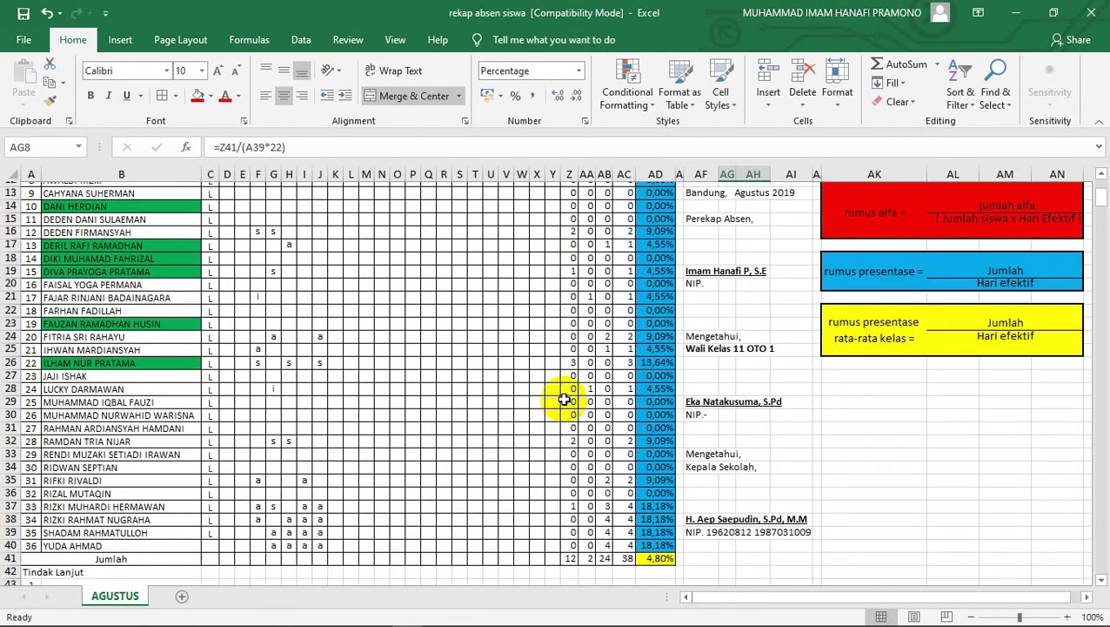
scroll(564, 399, up, 4)
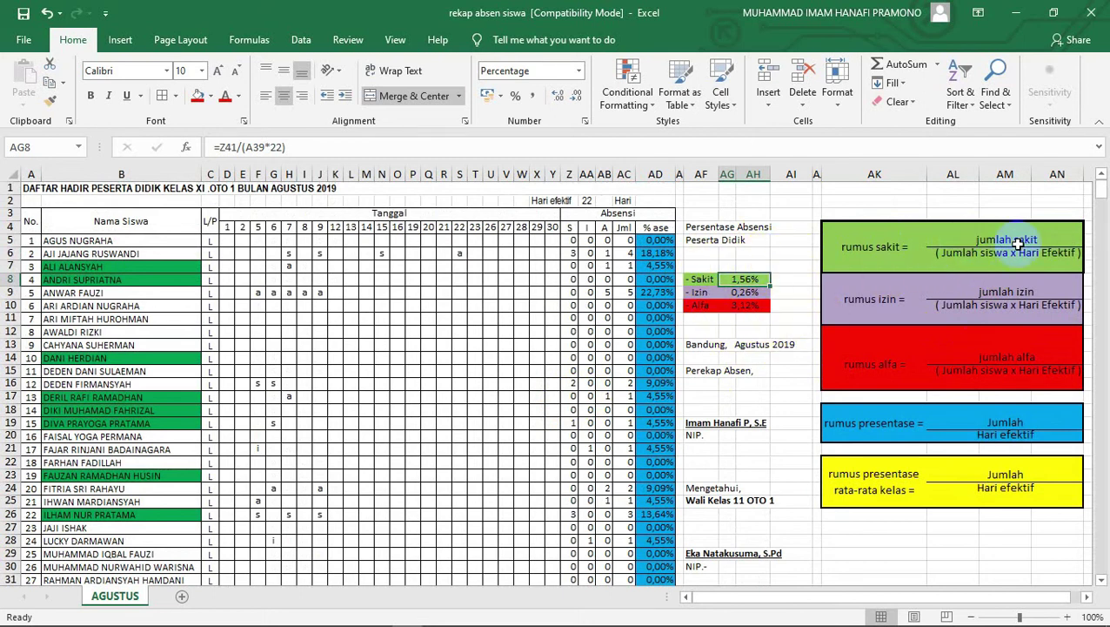
scroll(599, 322, down, 6)
scroll(587, 348, down, 2)
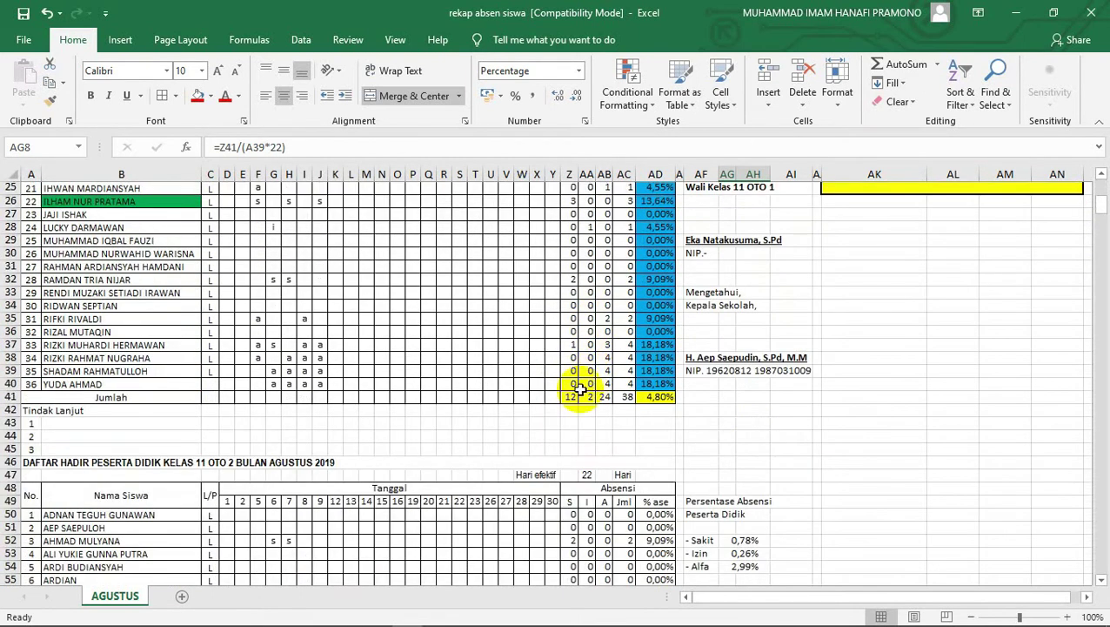
click(576, 398)
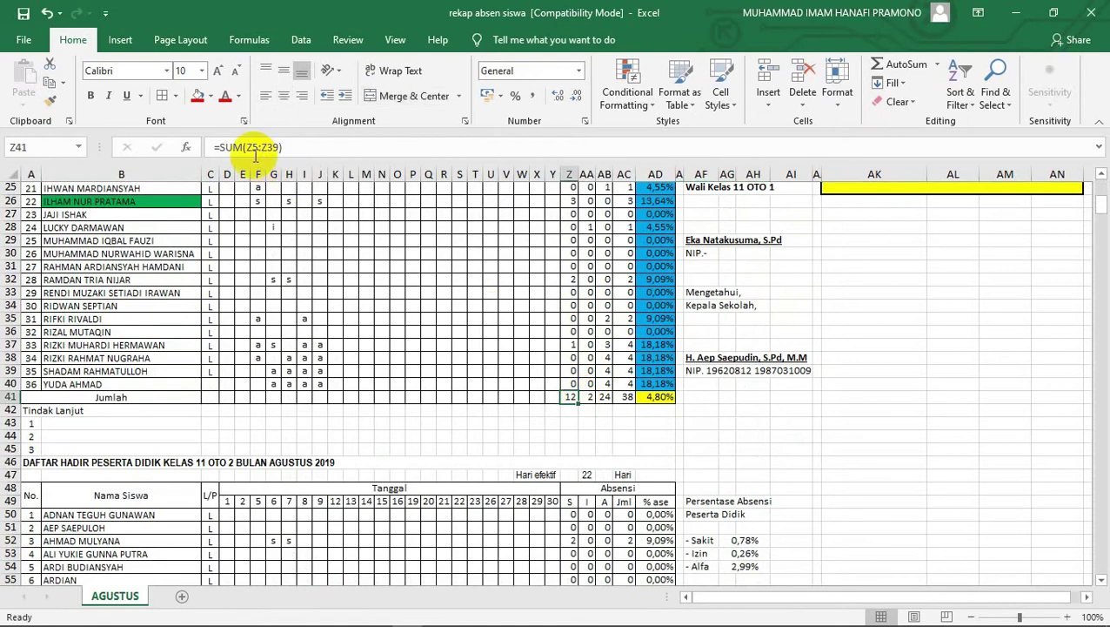
scroll(609, 261, up, 5)
scroll(723, 291, up, 3)
scroll(723, 290, up, 1)
scroll(722, 279, down, 4)
scroll(718, 253, up, 4)
scroll(718, 250, down, 8)
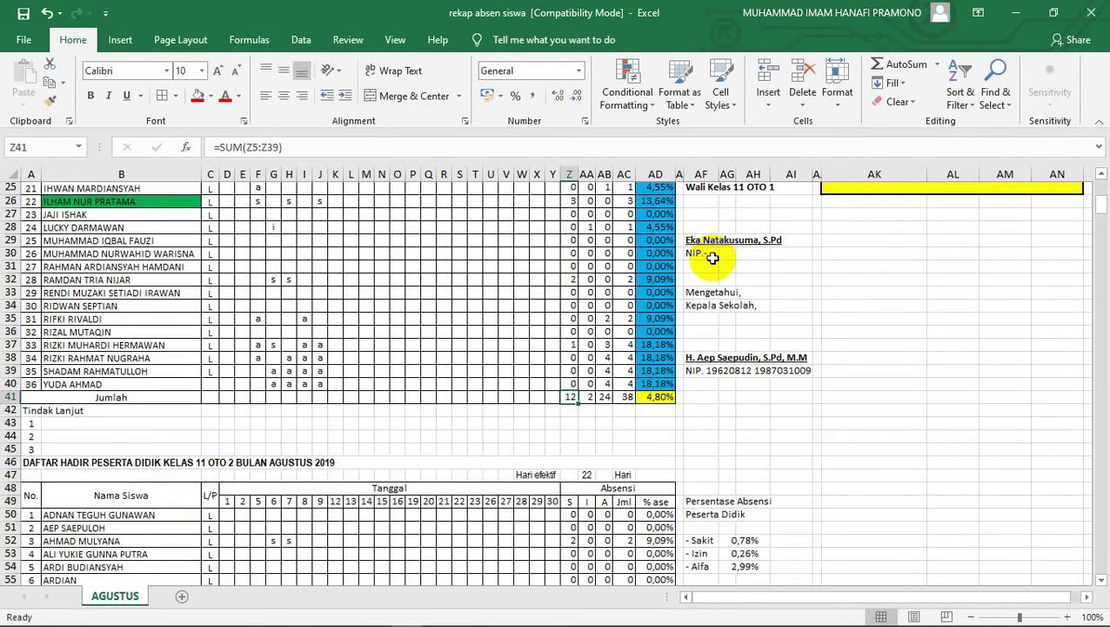
click(655, 422)
click(574, 395)
click(595, 396)
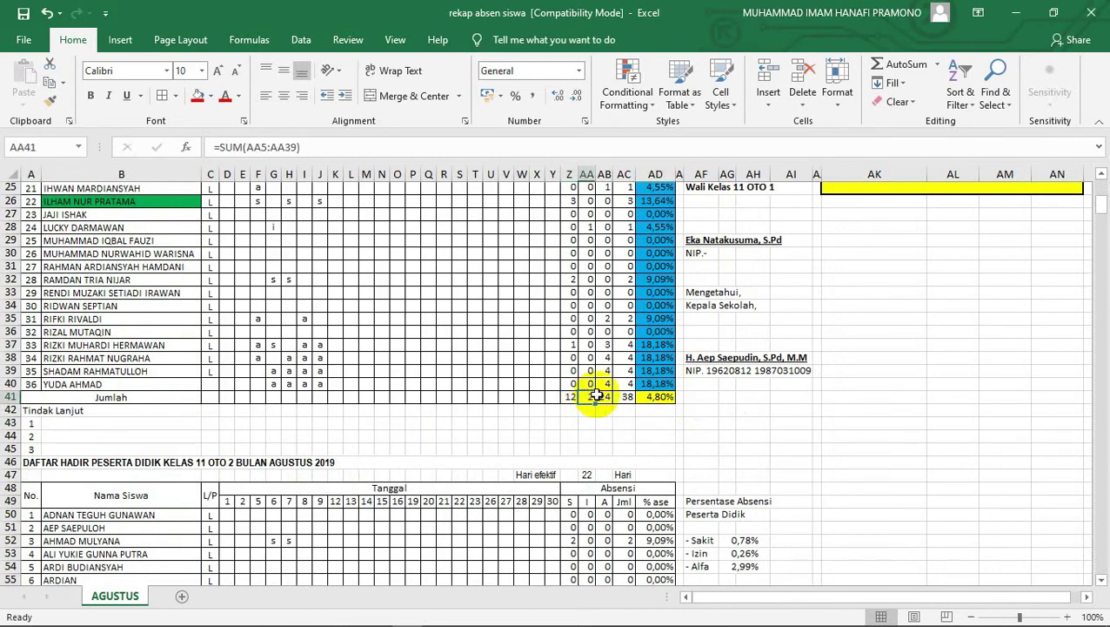
click(605, 396)
click(624, 396)
click(655, 396)
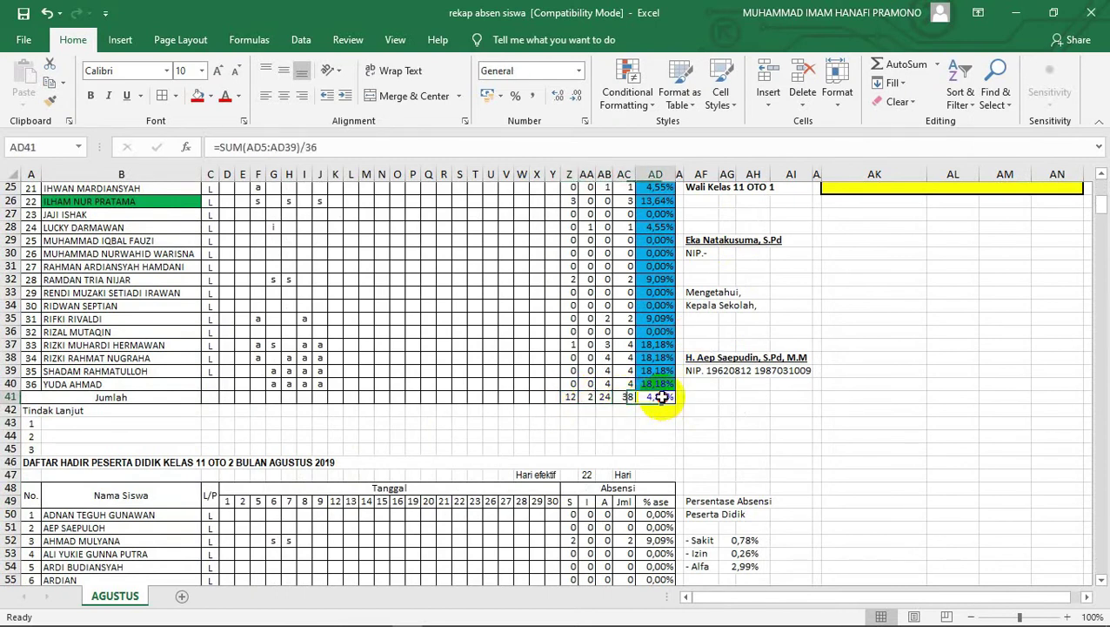
click(568, 396)
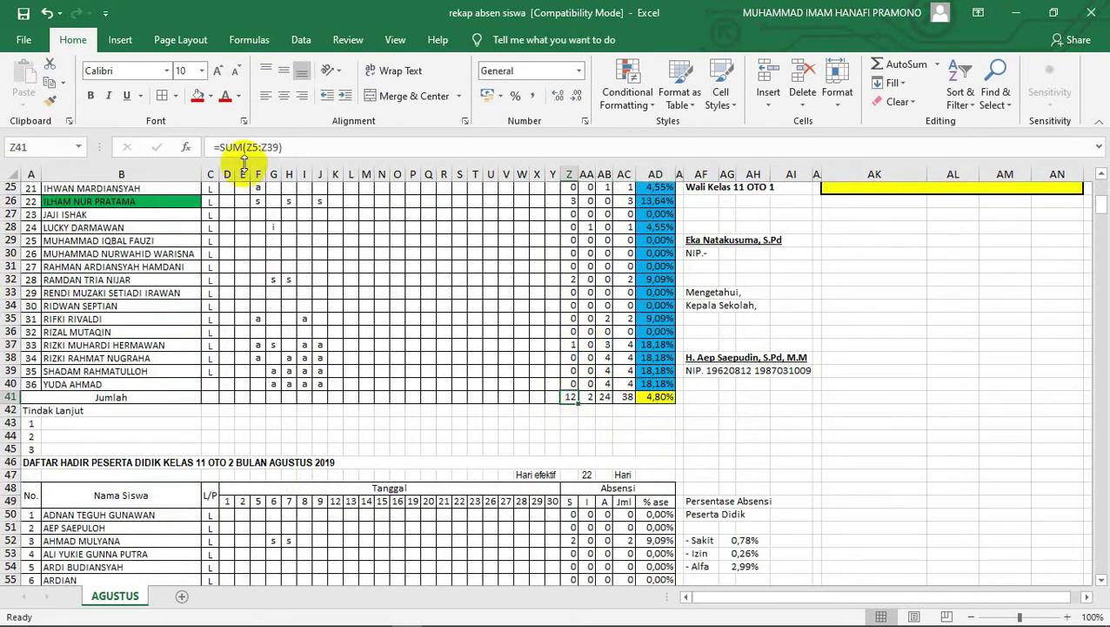
scroll(586, 201, up, 5)
scroll(586, 201, up, 3)
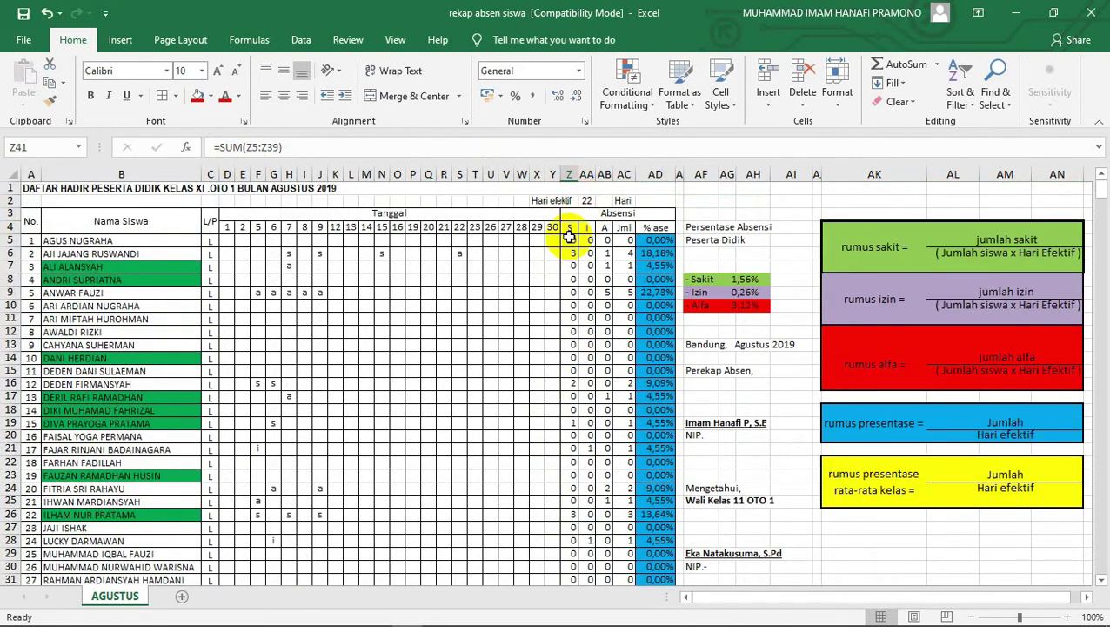
- Correct the S total in Z41 to =SUM(Z5:Z40) so it includes row 40
click(570, 174)
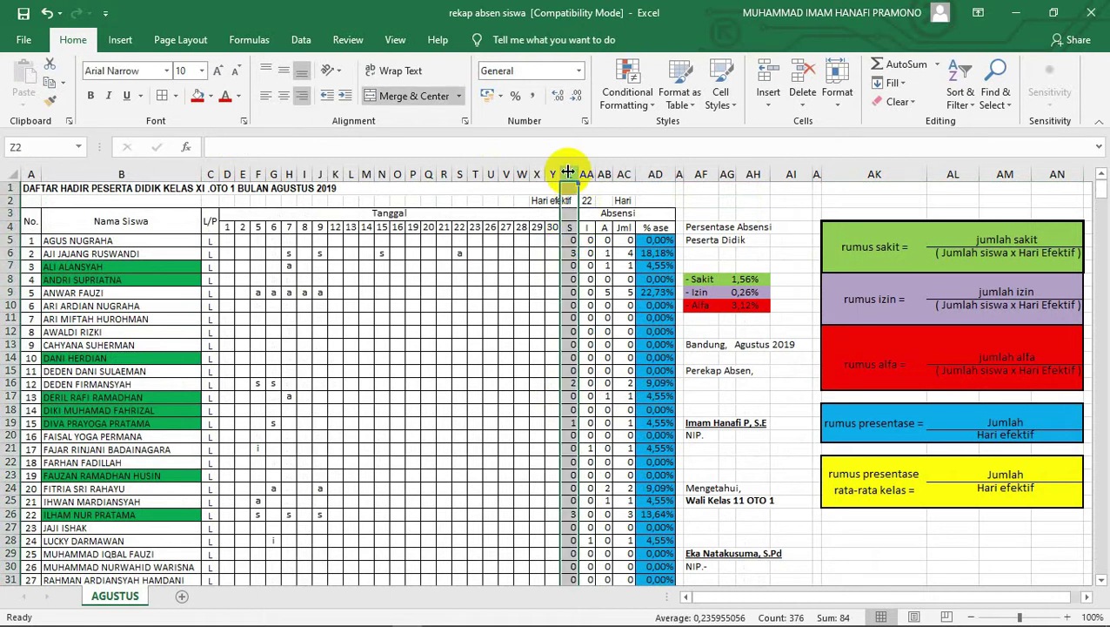
click(12, 240)
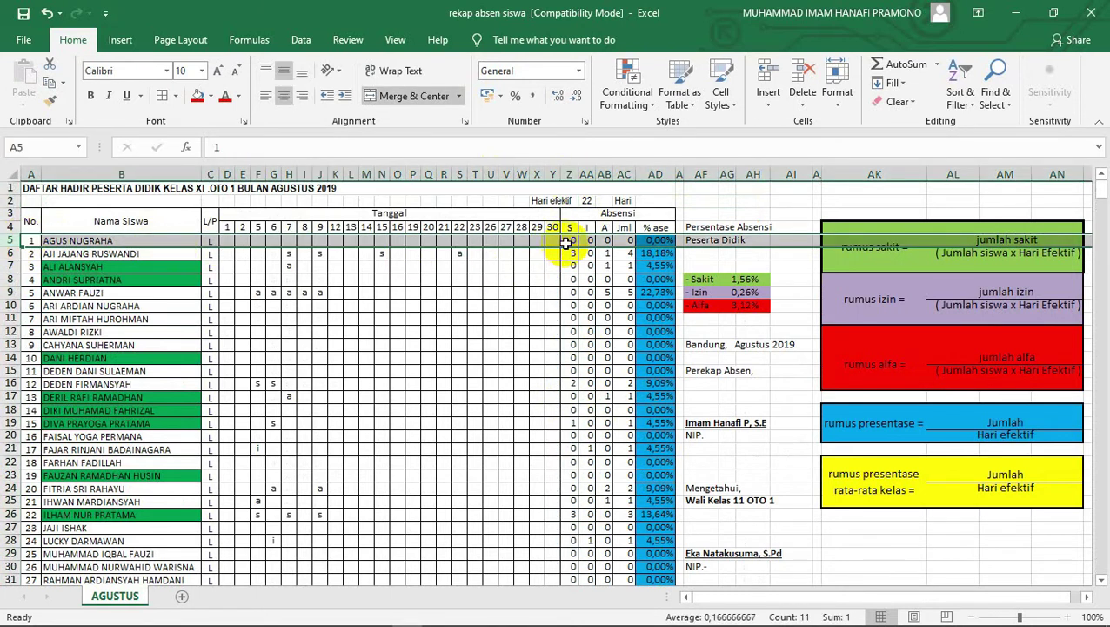
click(573, 240)
scroll(574, 262, down, 3)
scroll(574, 265, down, 8)
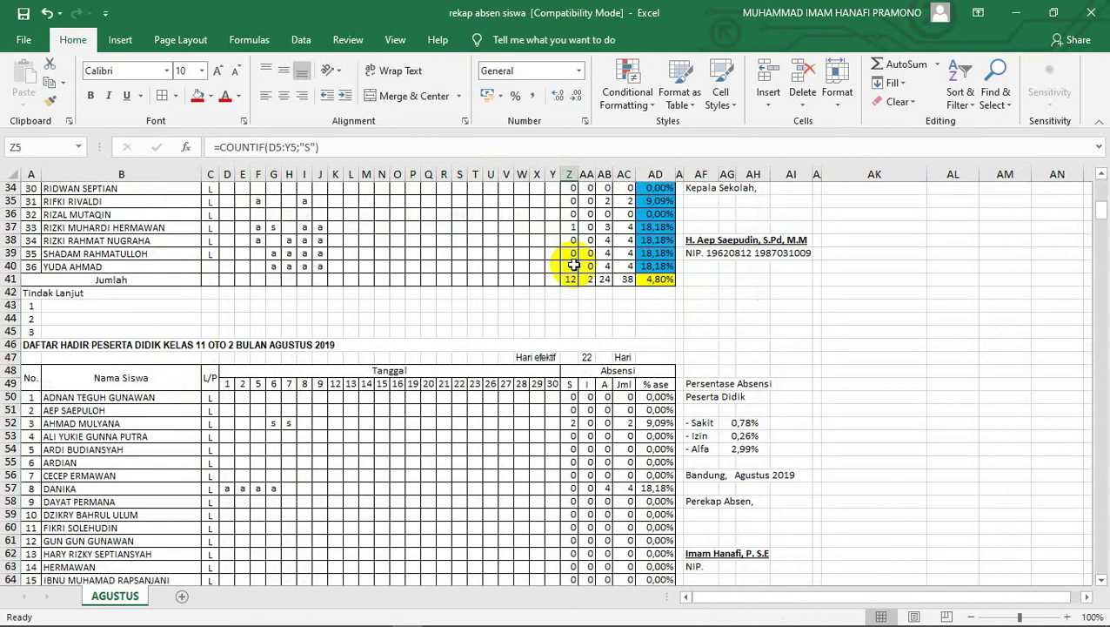
click(570, 174)
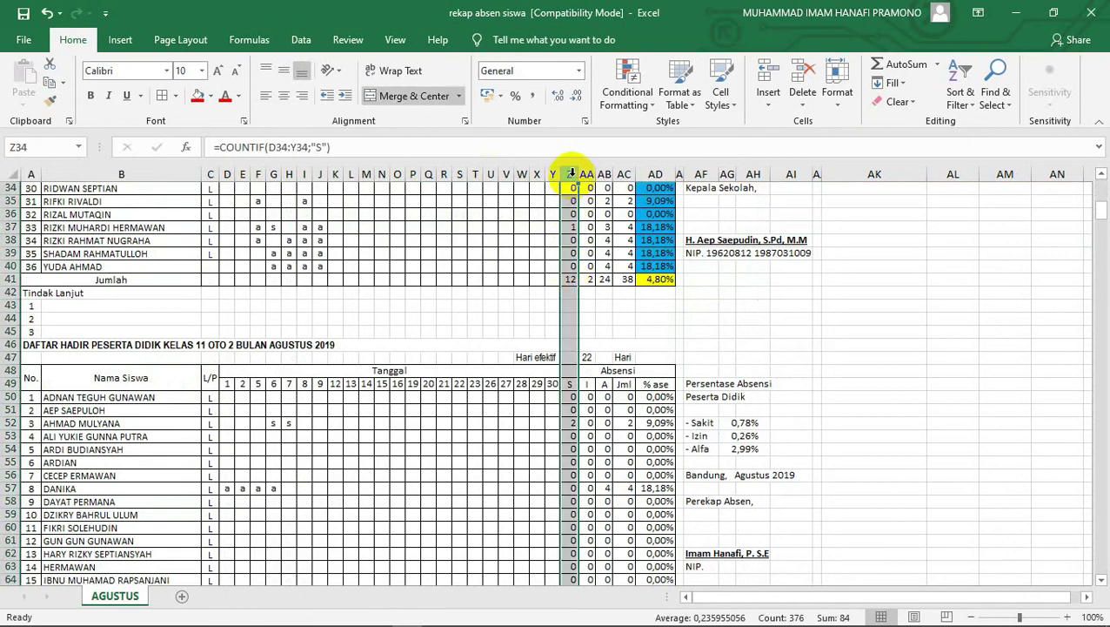
click(11, 266)
click(570, 279)
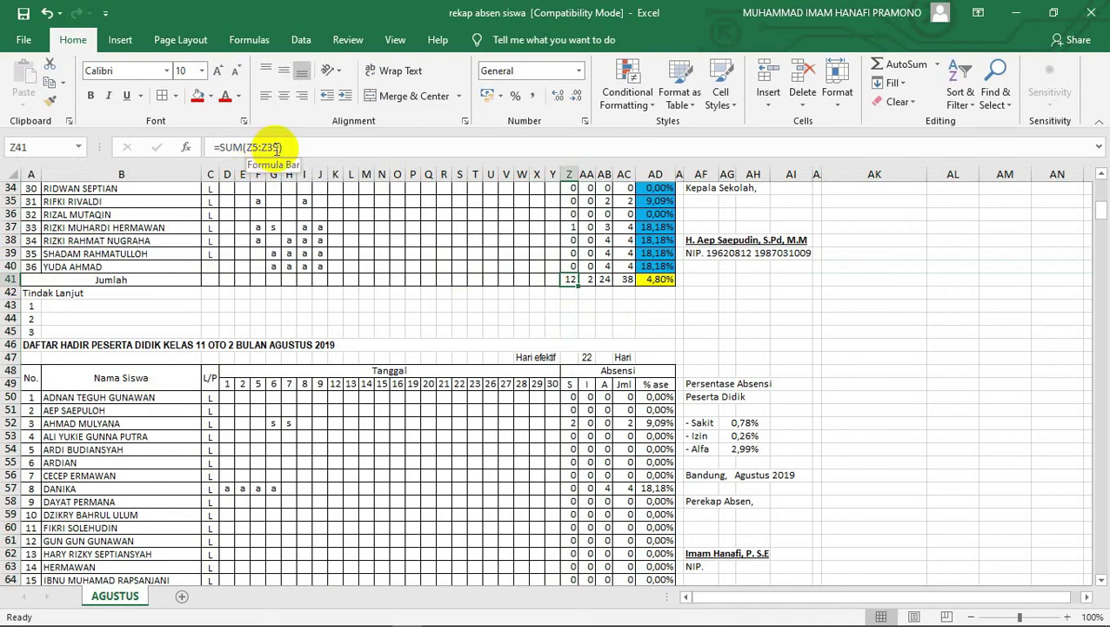
click(277, 148)
key(BackSpace)
key(BackSpace)
text(40)
key(Return)
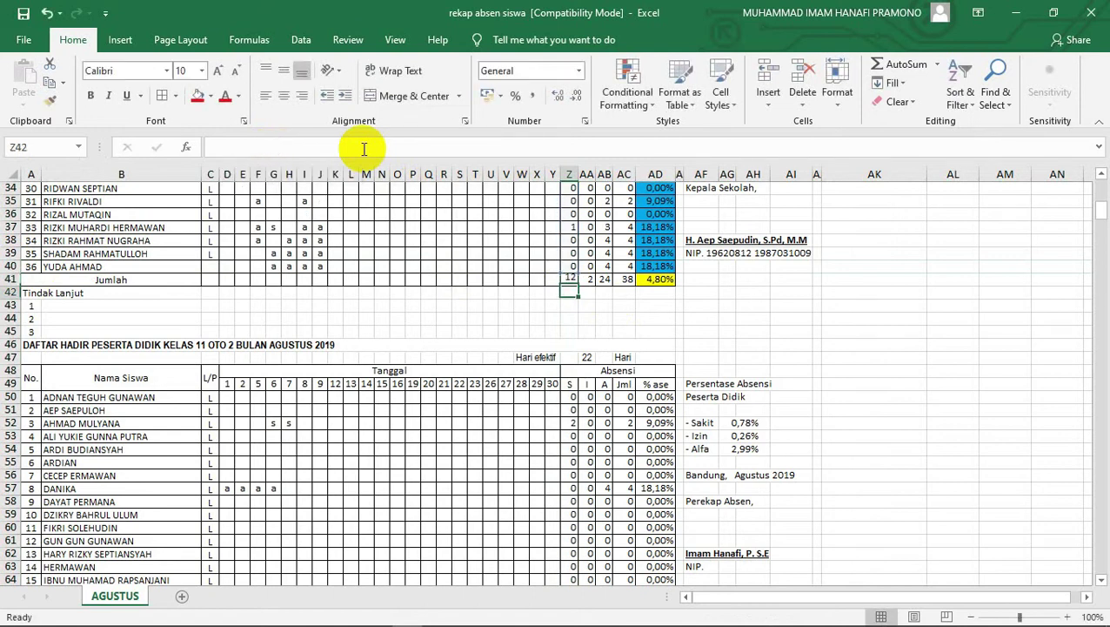
- Copy the corrected SUM formula across row 41 through AC, making A 28 and Jml 42
click(573, 268)
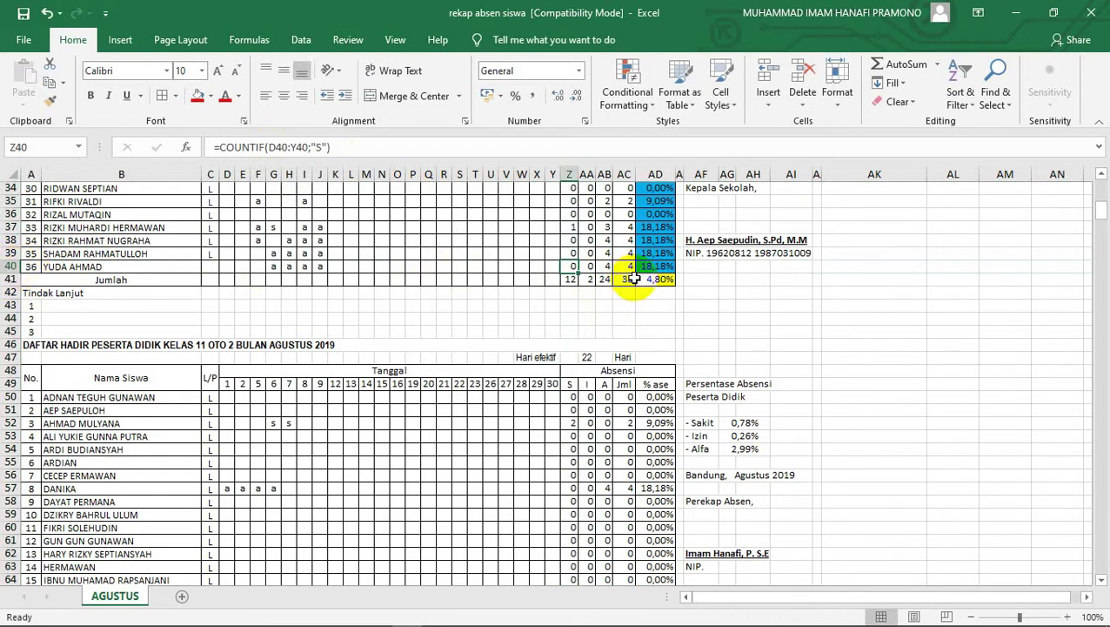
scroll(591, 304, up, 3)
click(569, 398)
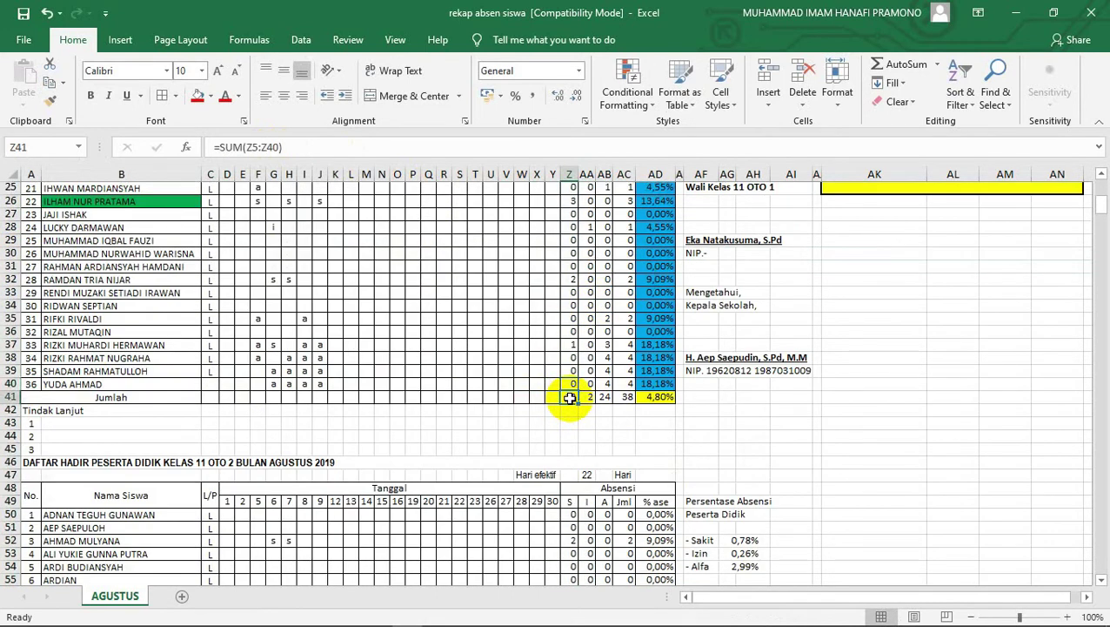
drag(580, 402, 602, 403)
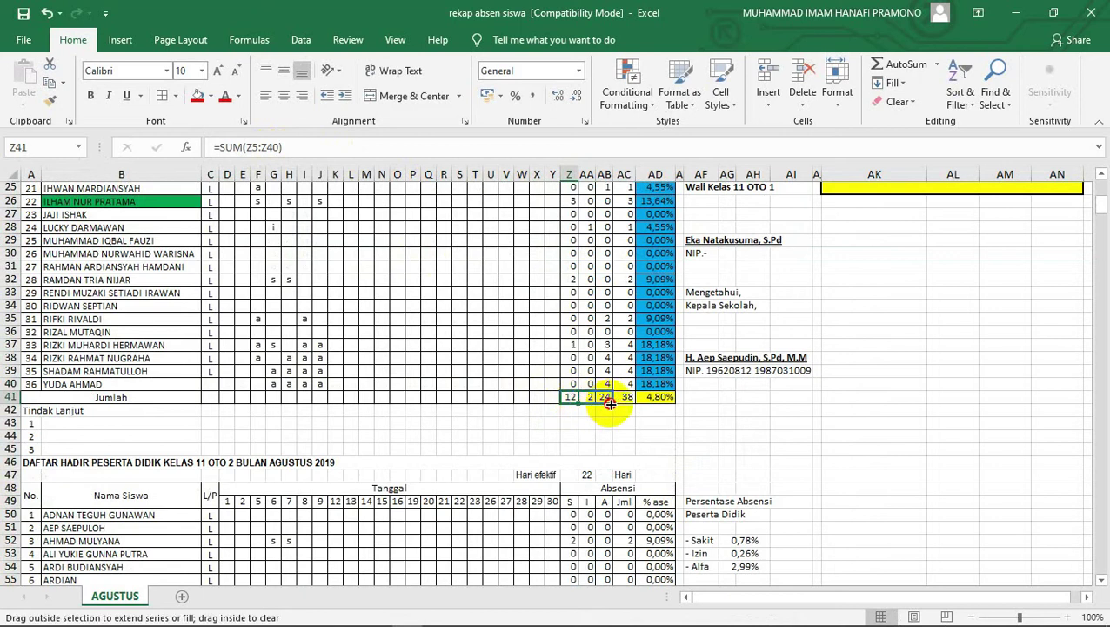
drag(610, 403, 626, 404)
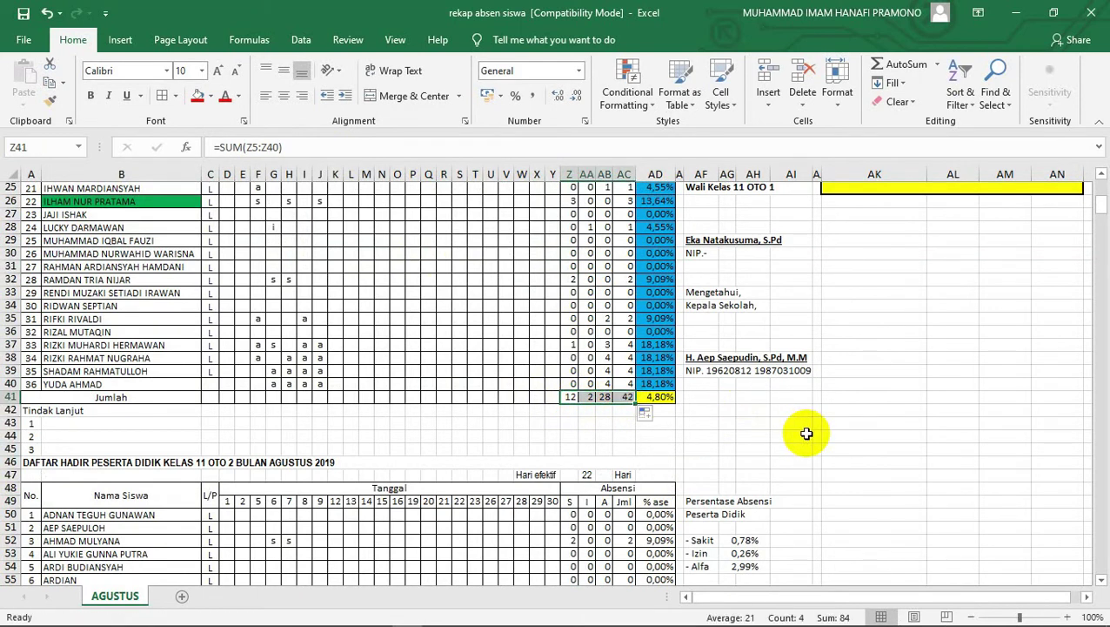
click(623, 434)
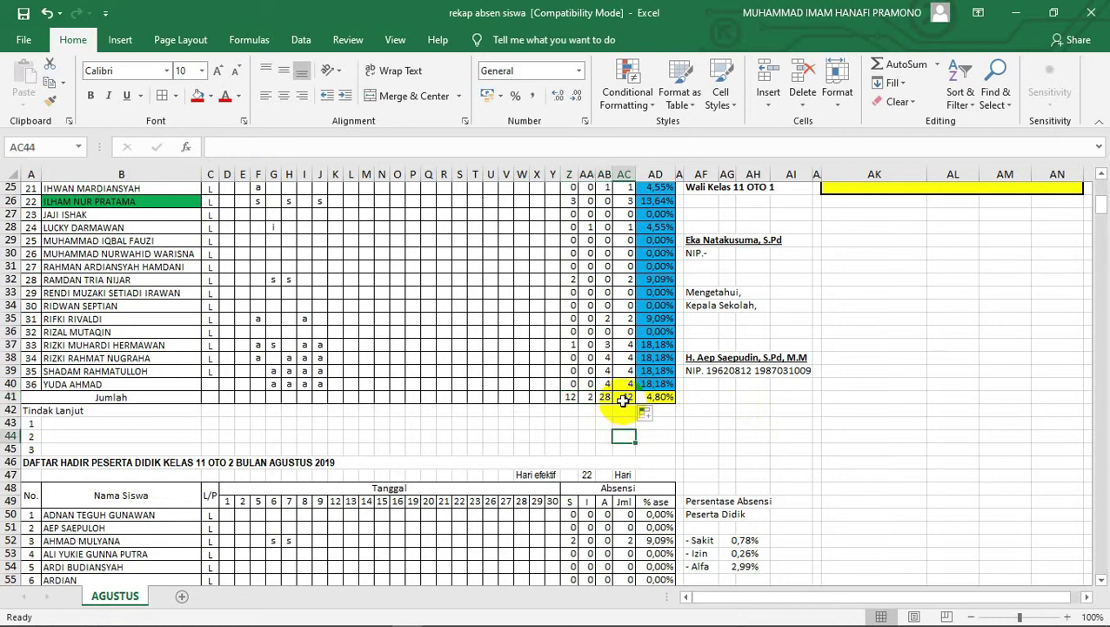
- Review the updated Jml total and the class percentage formula in the Jumlah row
click(623, 396)
scroll(624, 395, up, 5)
scroll(631, 392, up, 3)
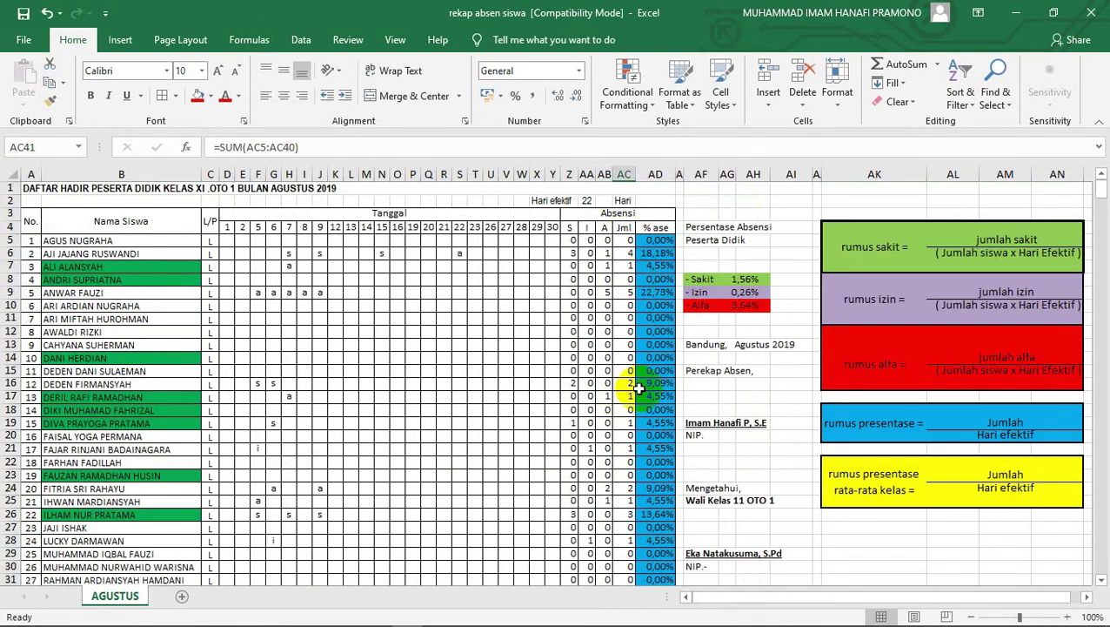
scroll(638, 389, down, 5)
click(664, 513)
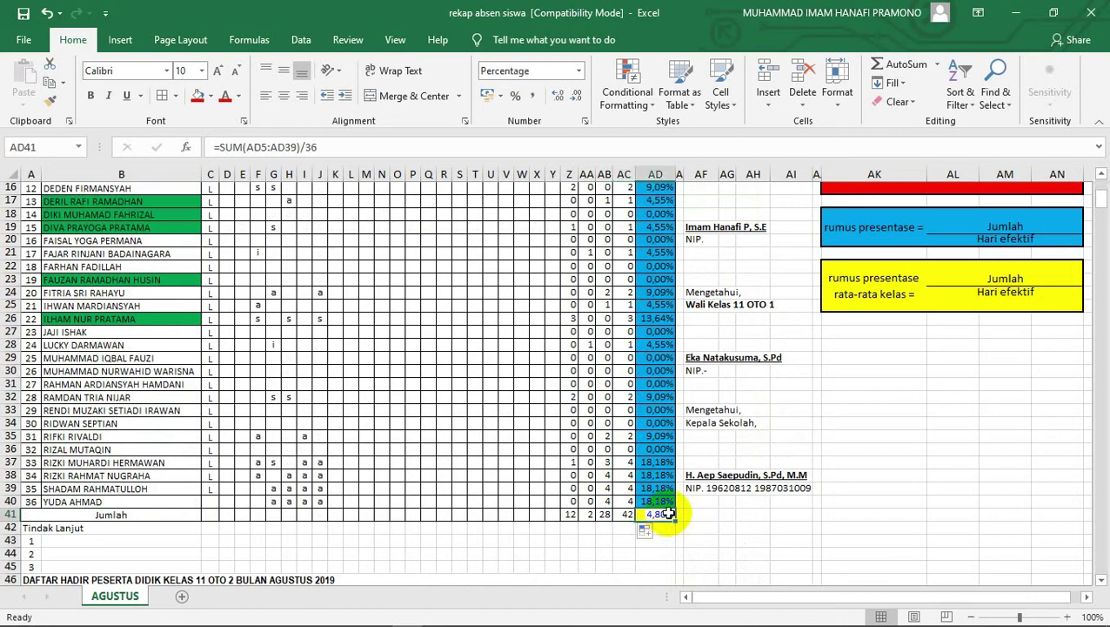
scroll(814, 548, up, 3)
scroll(814, 548, up, 2)
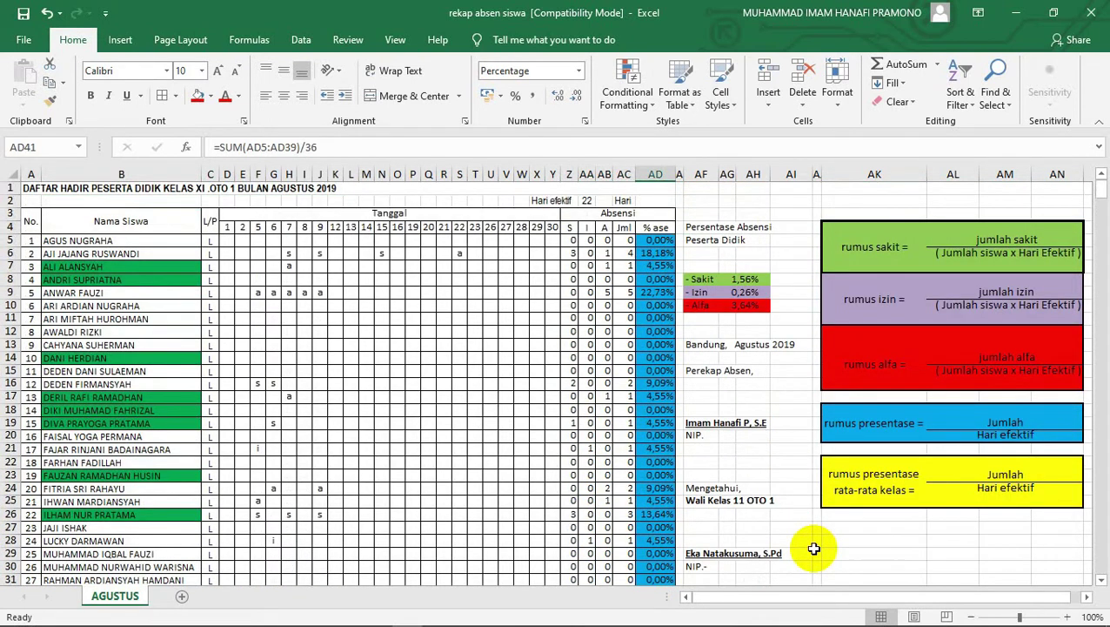
scroll(813, 548, down, 3)
scroll(813, 548, down, 2)
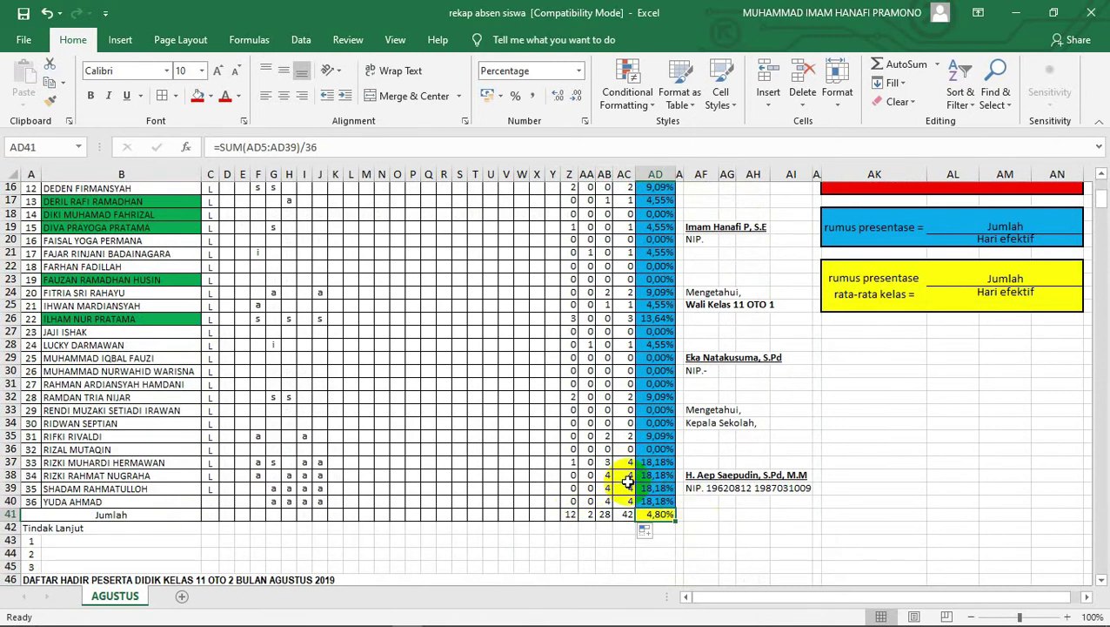
click(737, 530)
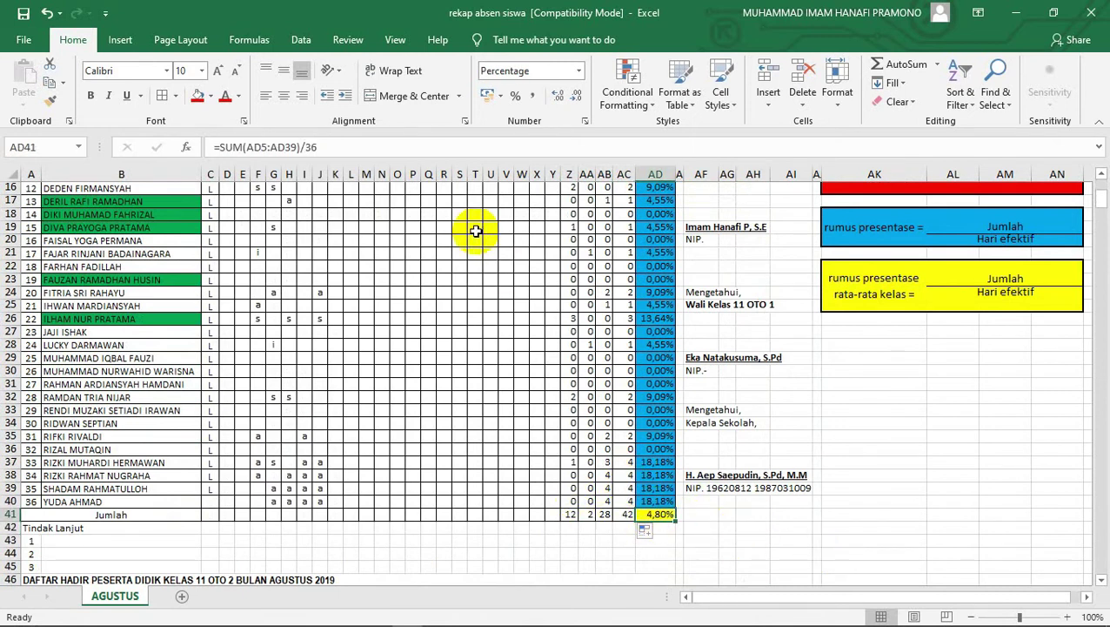
scroll(728, 277, up, 5)
scroll(728, 276, up, 1)
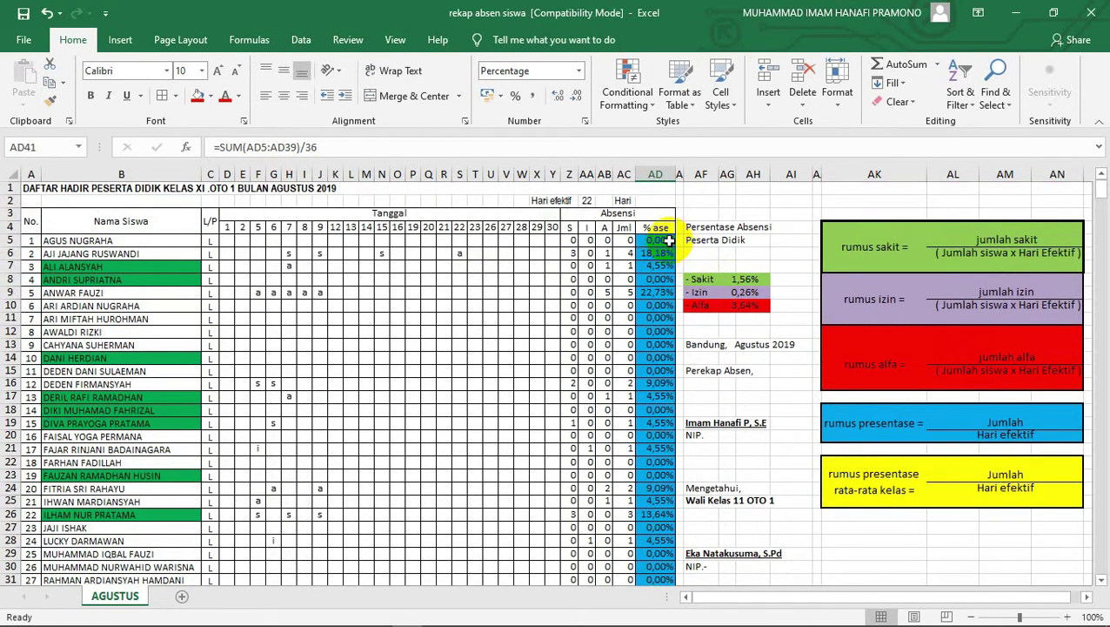
key(Return)
scroll(667, 242, down, 3)
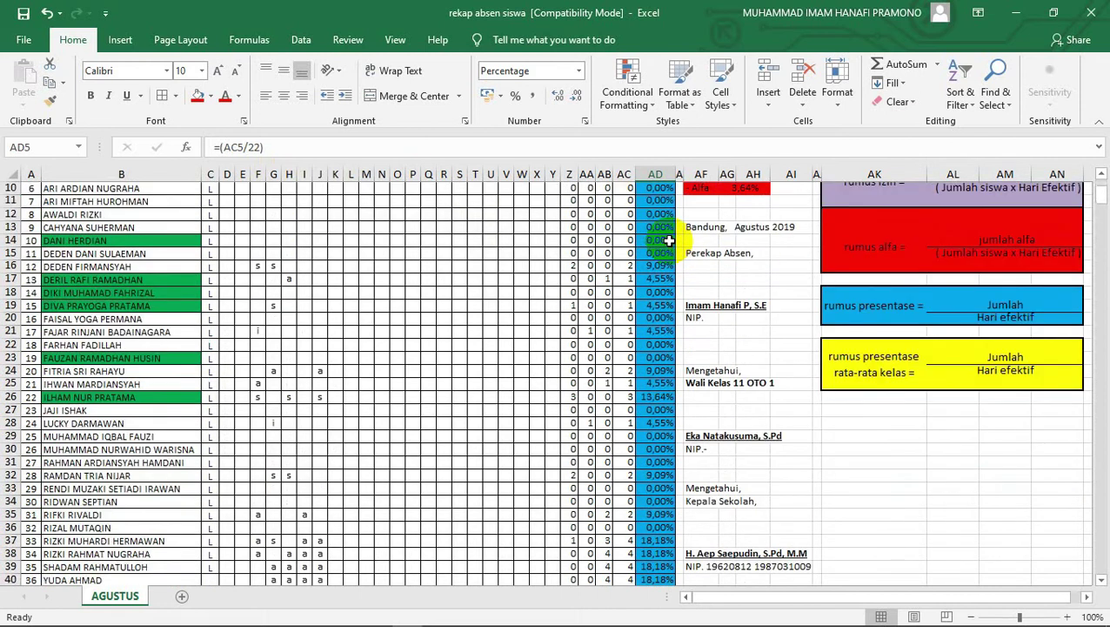
scroll(667, 241, down, 3)
- Inspect the last student's percentage and the AD41 class percentage formula
click(663, 463)
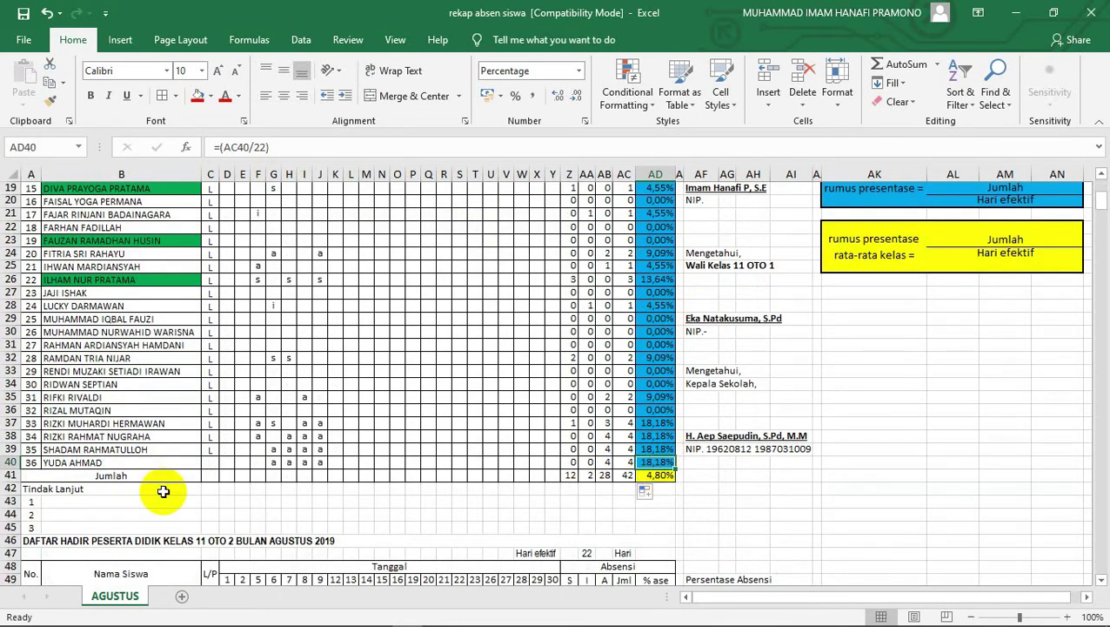
click(651, 475)
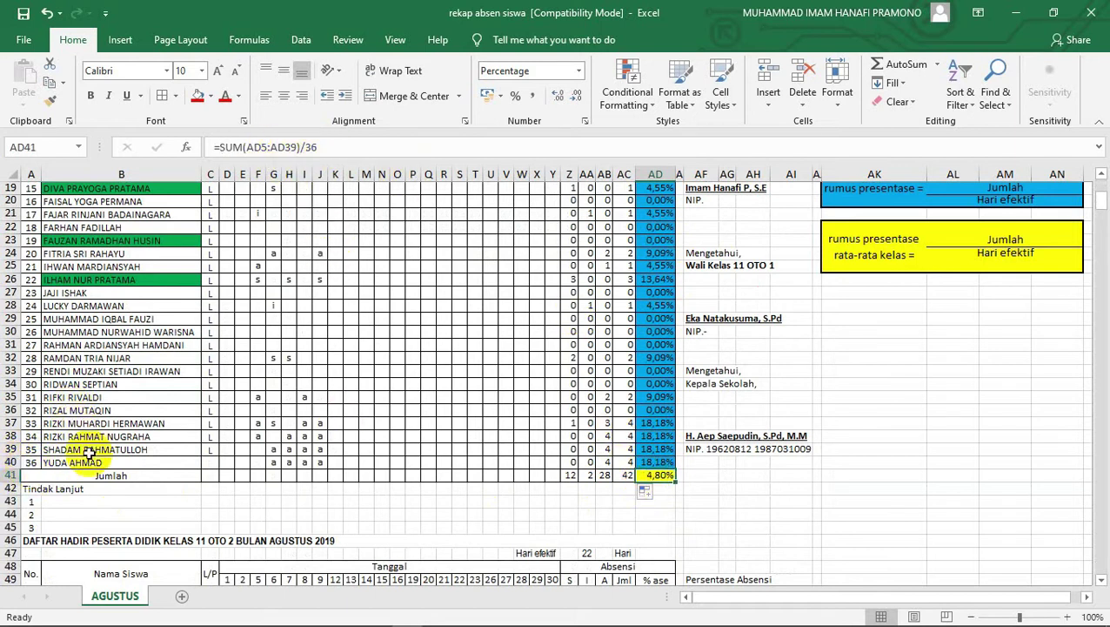
click(680, 502)
click(655, 474)
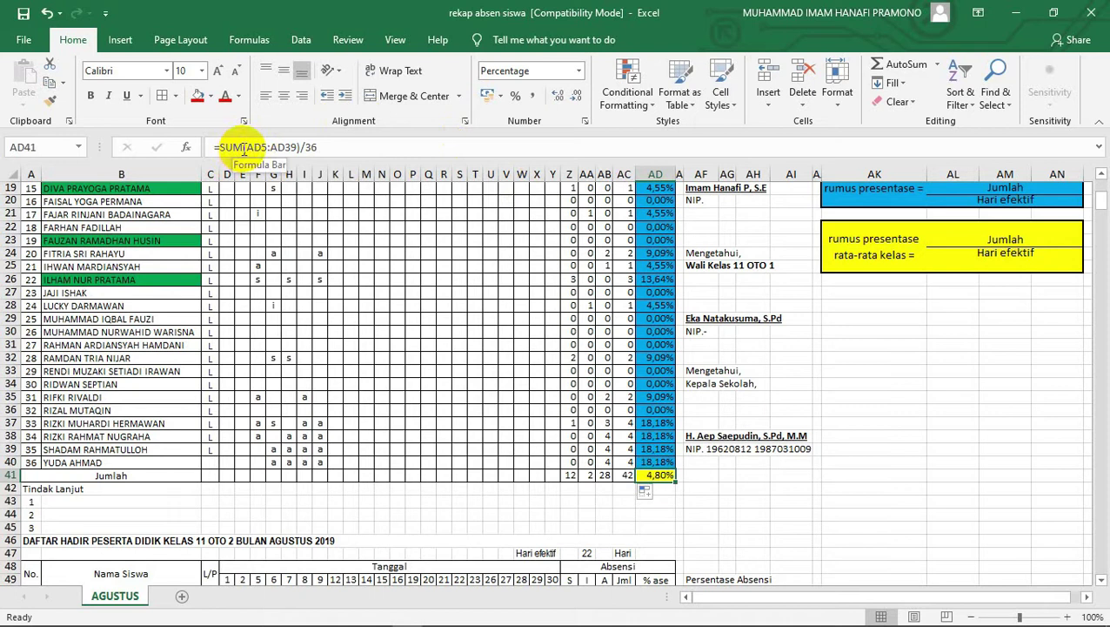
scroll(650, 228, up, 6)
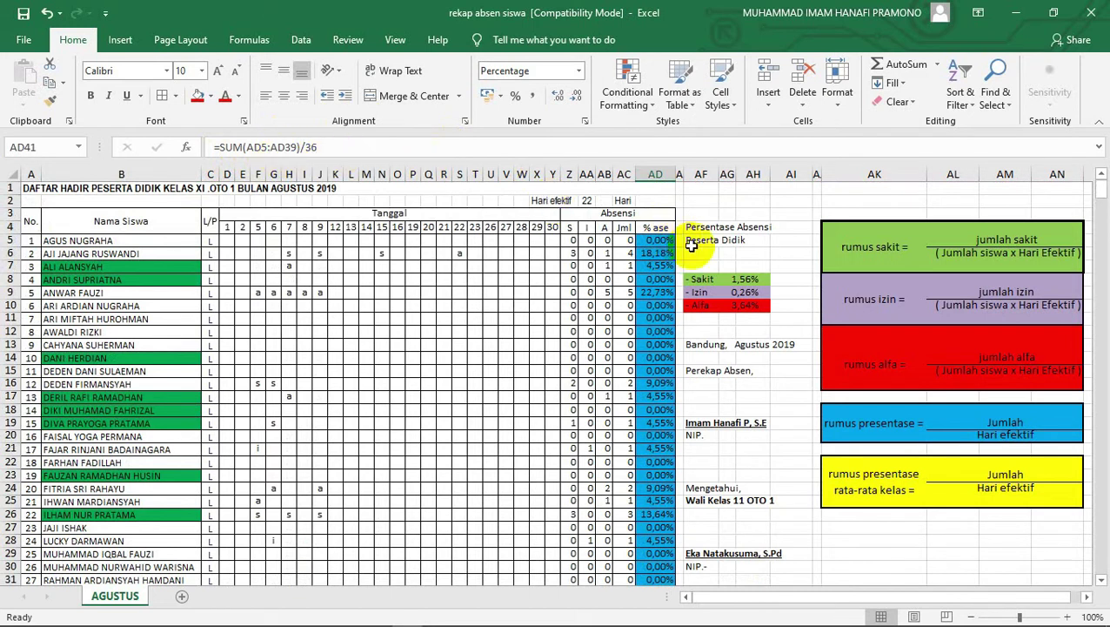
scroll(661, 248, down, 4)
scroll(671, 365, down, 3)
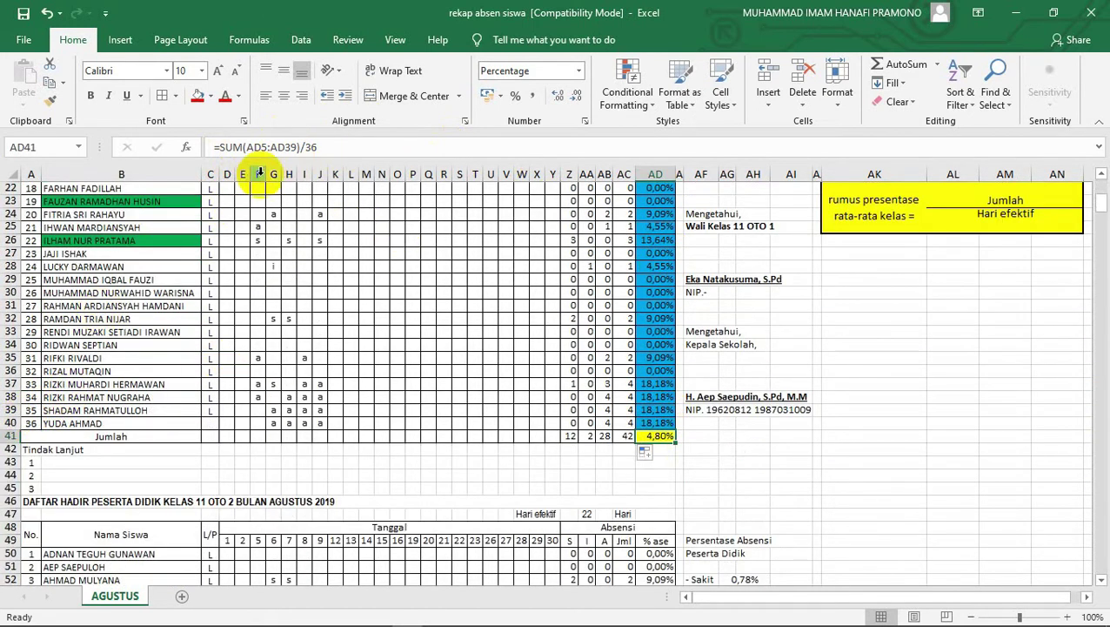
- Extend the AD41 sum range to AD5:AD40
click(297, 147)
key(BackSpace)
key(BackSpace)
text(40)
key(Return)
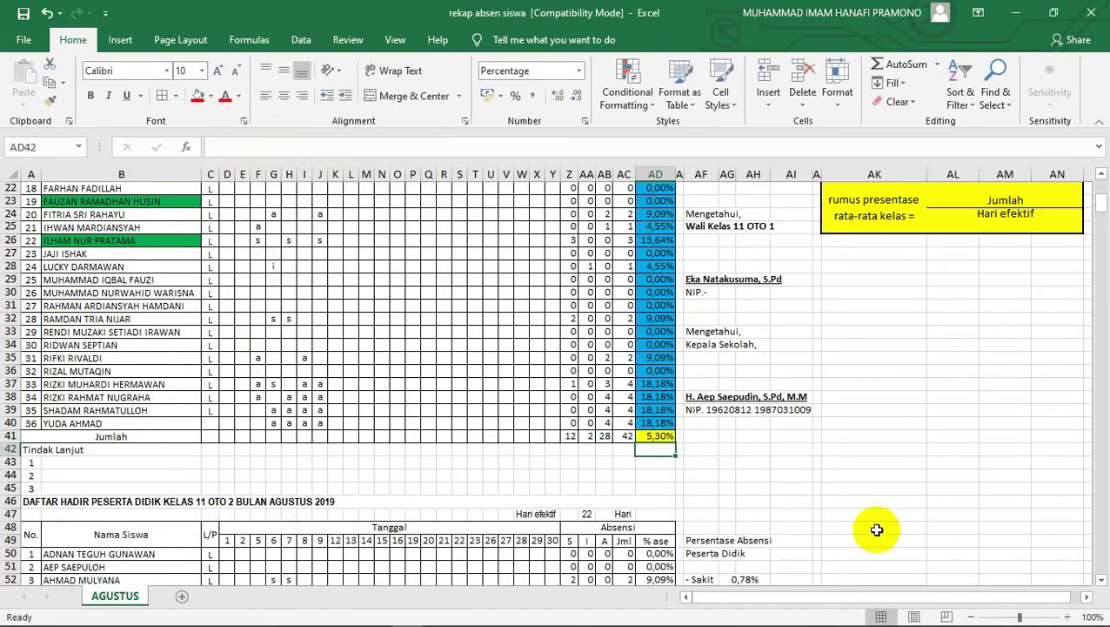
click(651, 437)
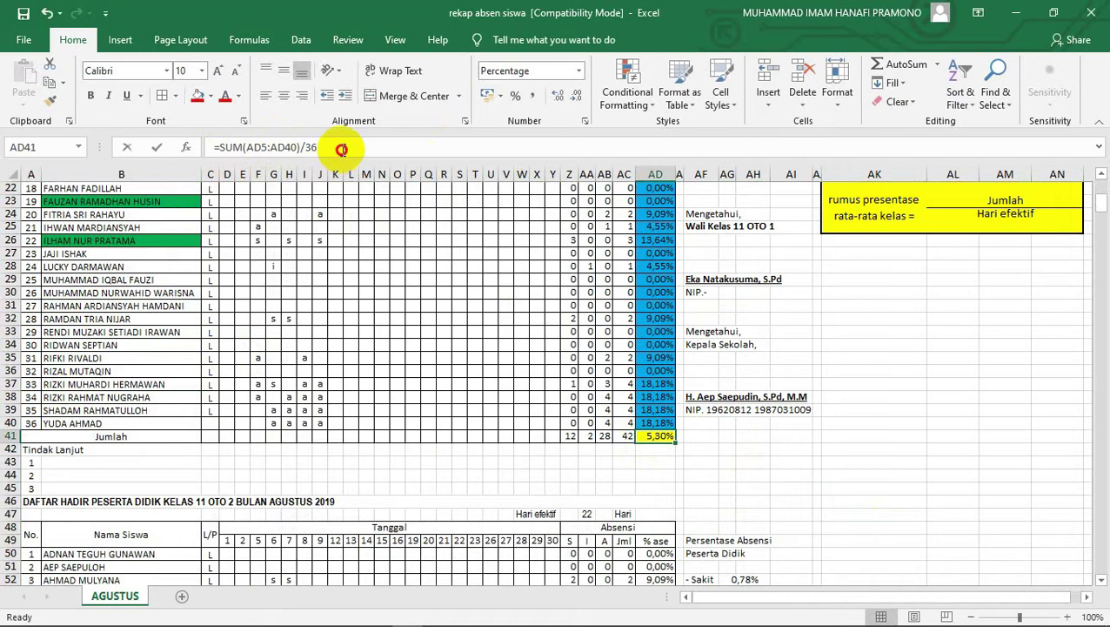
- Try a cell reference as divisor, then restore =SUM(AD5:AD40)/36, showing 5,30%
drag(338, 147, 312, 147)
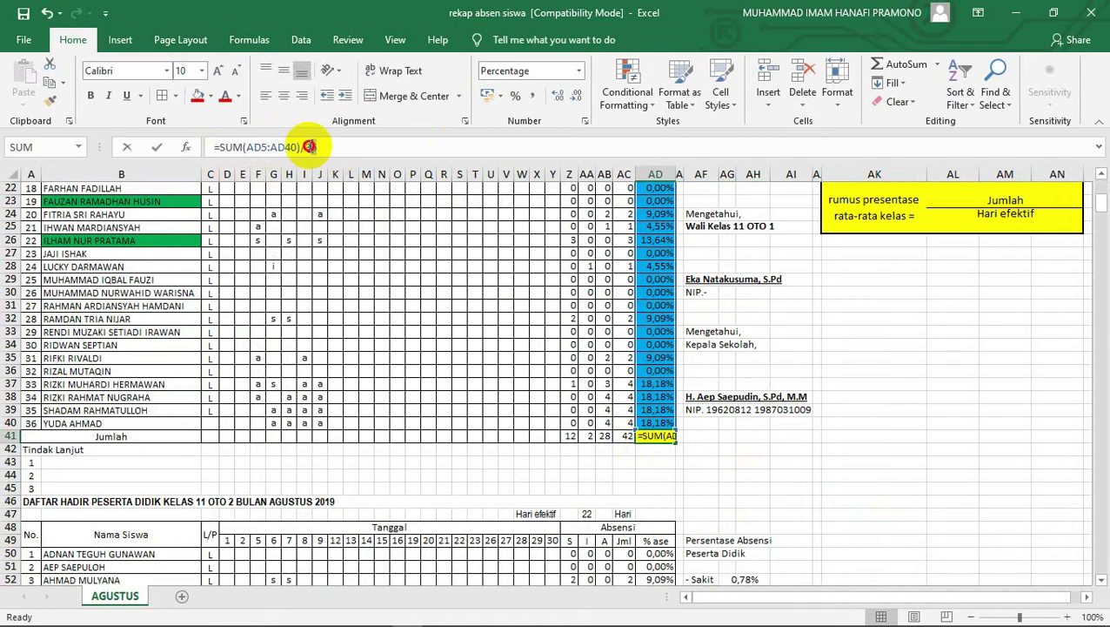
double_click(308, 146)
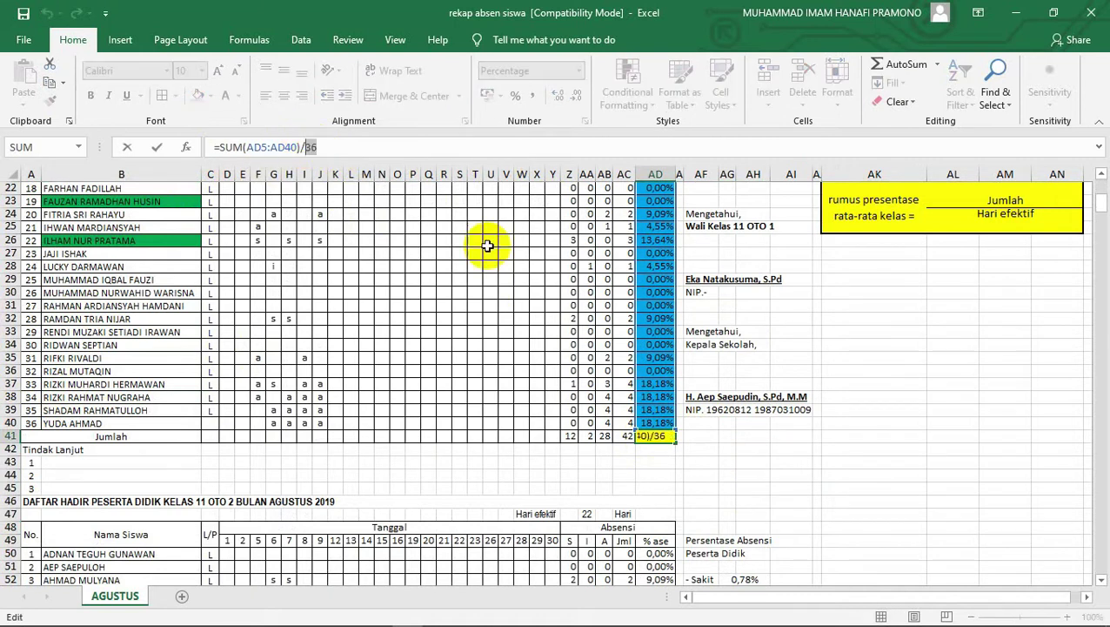
click(808, 477)
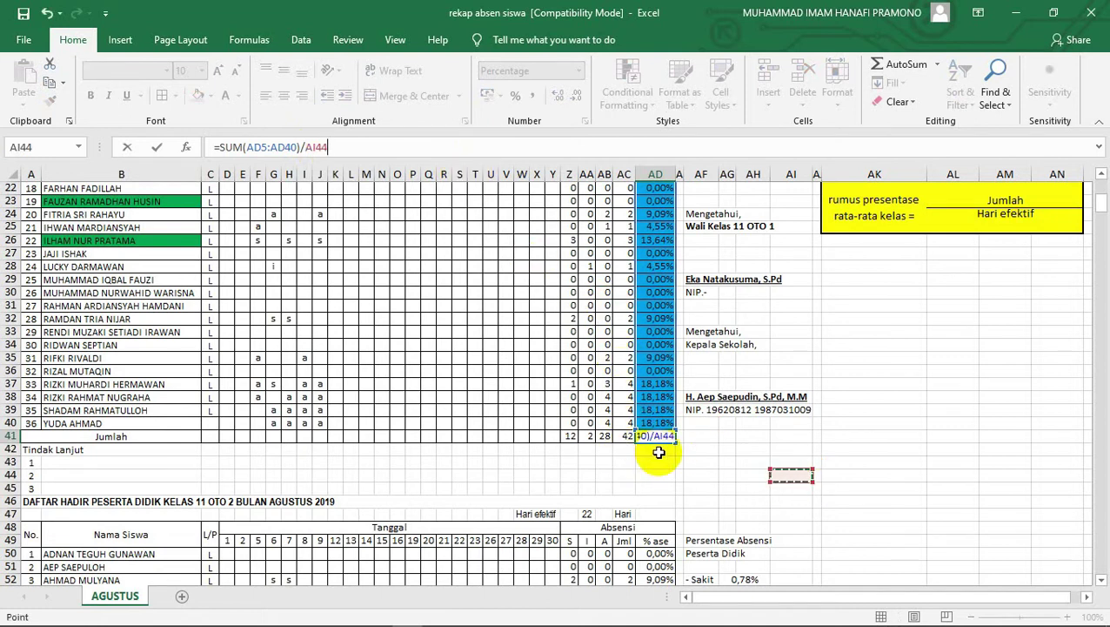
key(Return)
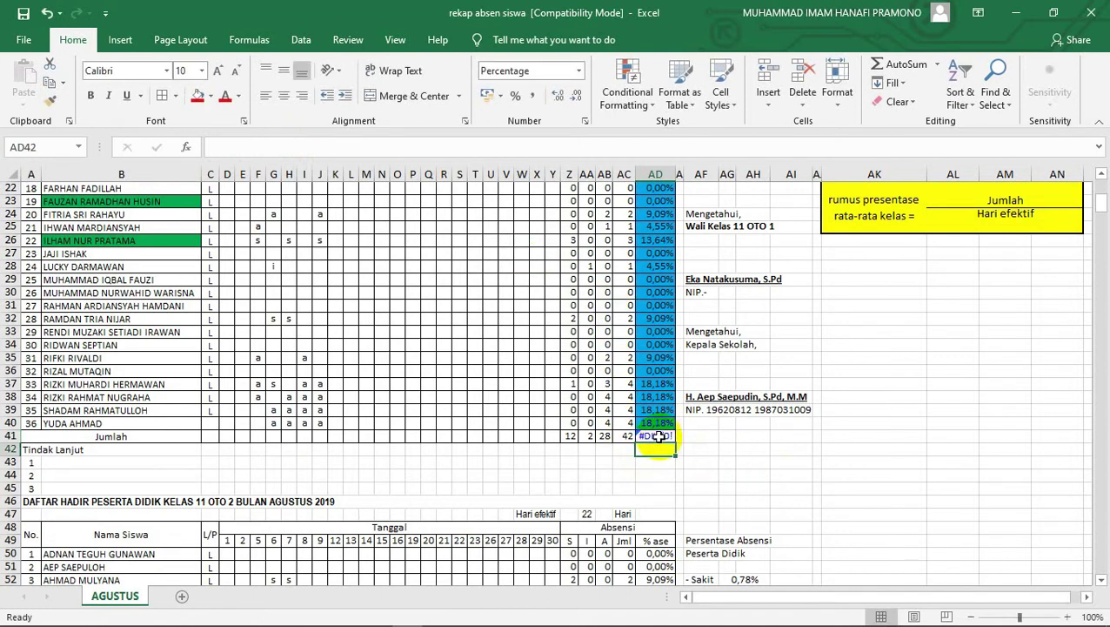
click(654, 431)
click(424, 153)
key(BackSpace)
key(BackSpace)
key(BackSpace)
key(BackSpace)
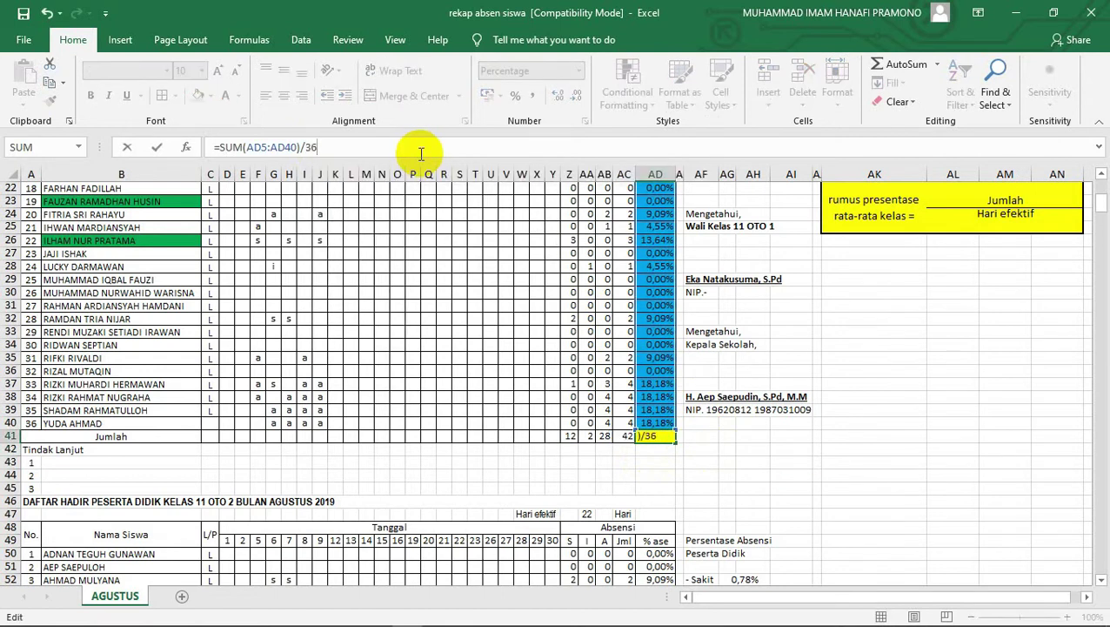
key(Return)
scroll(818, 496, up, 3)
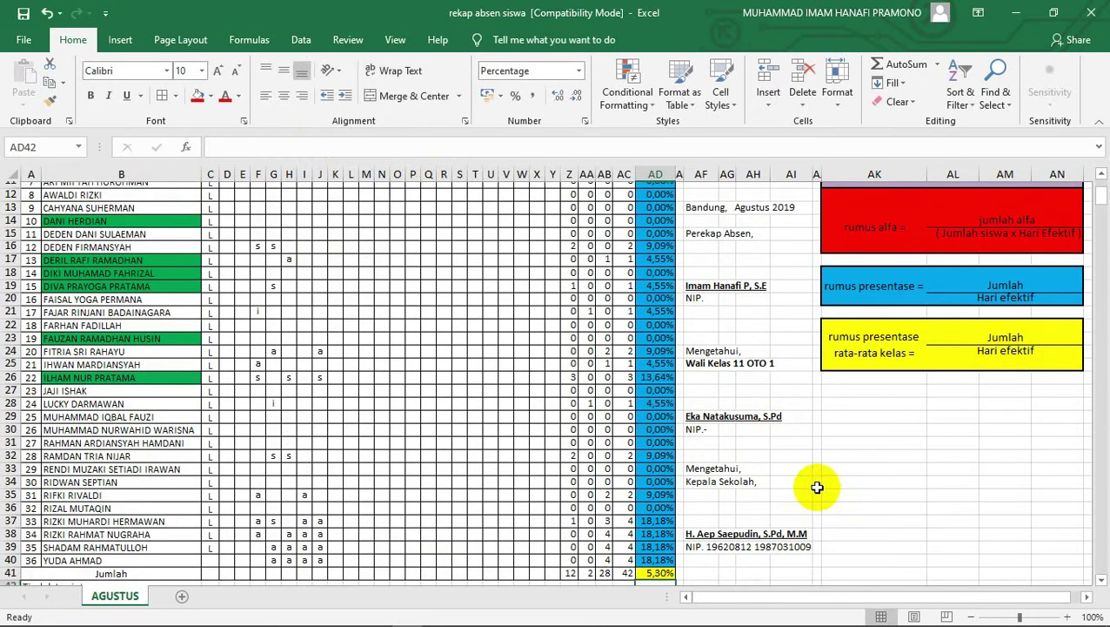
scroll(723, 530, down, 2)
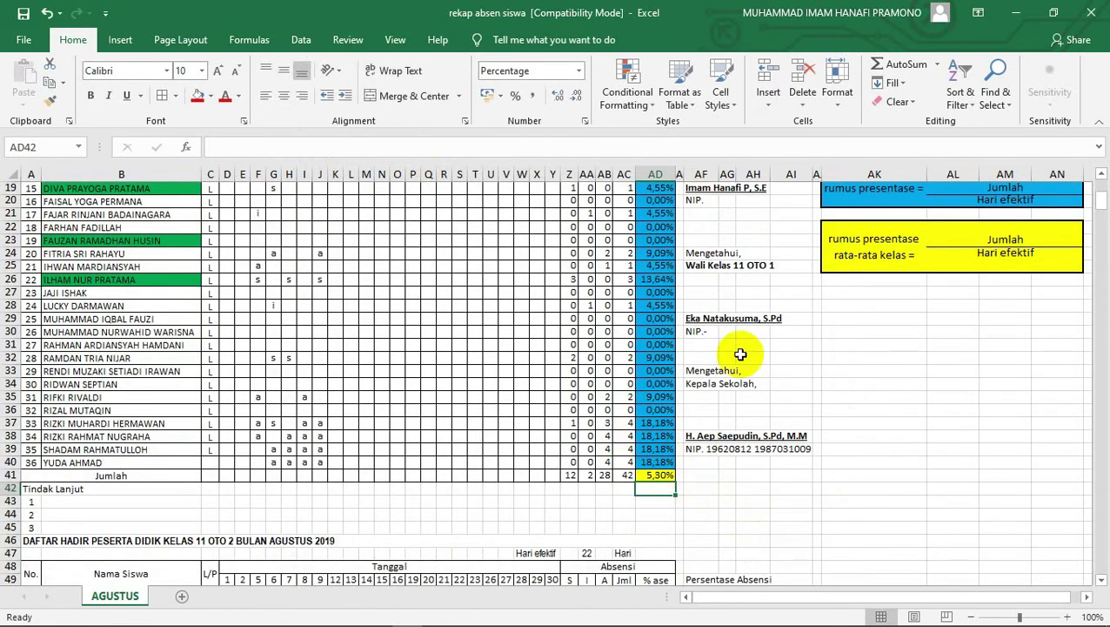
scroll(740, 357, up, 3)
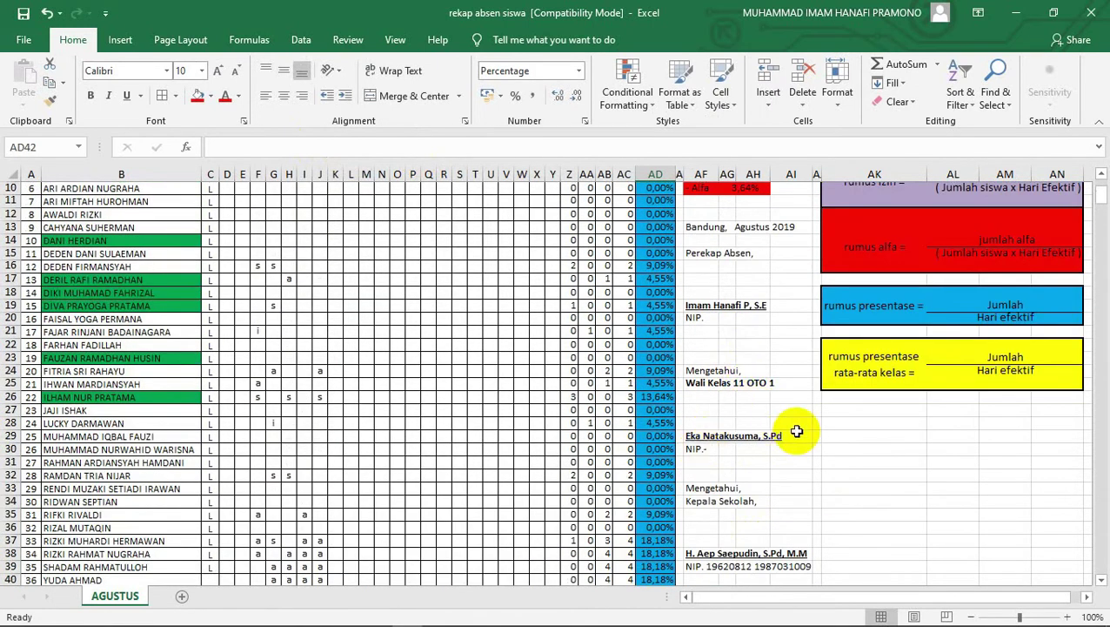
scroll(805, 426, up, 2)
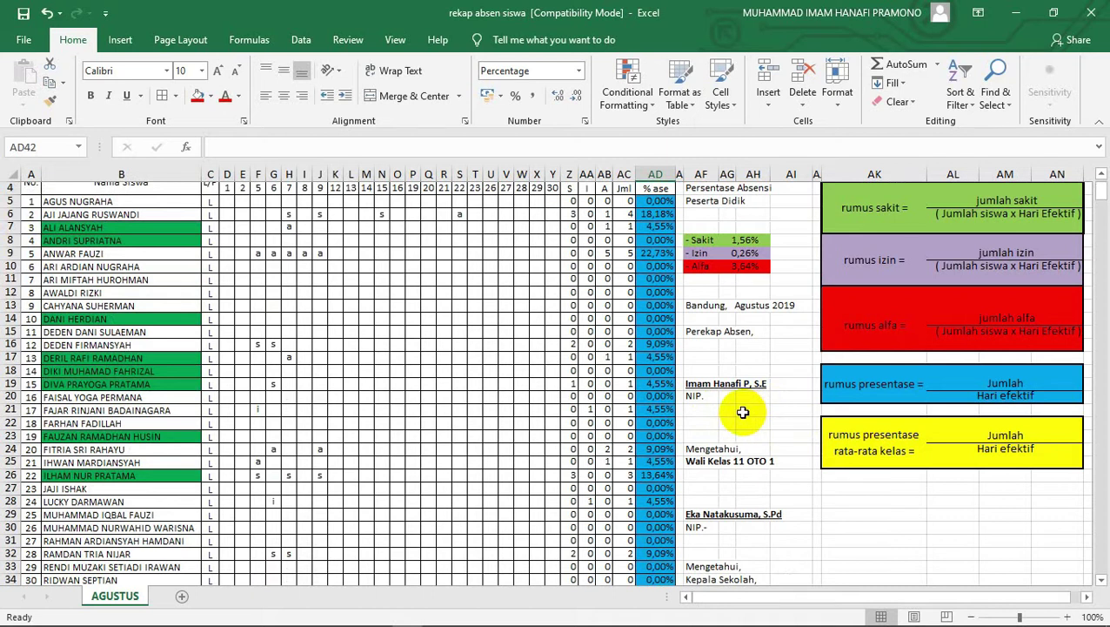
scroll(742, 412, up, 1)
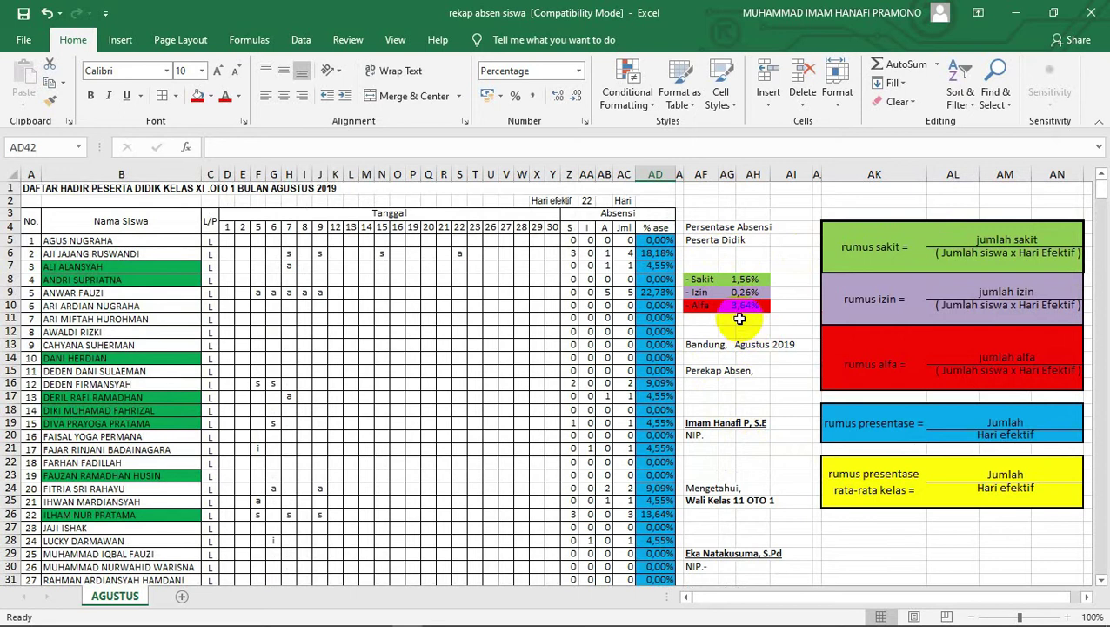
click(750, 317)
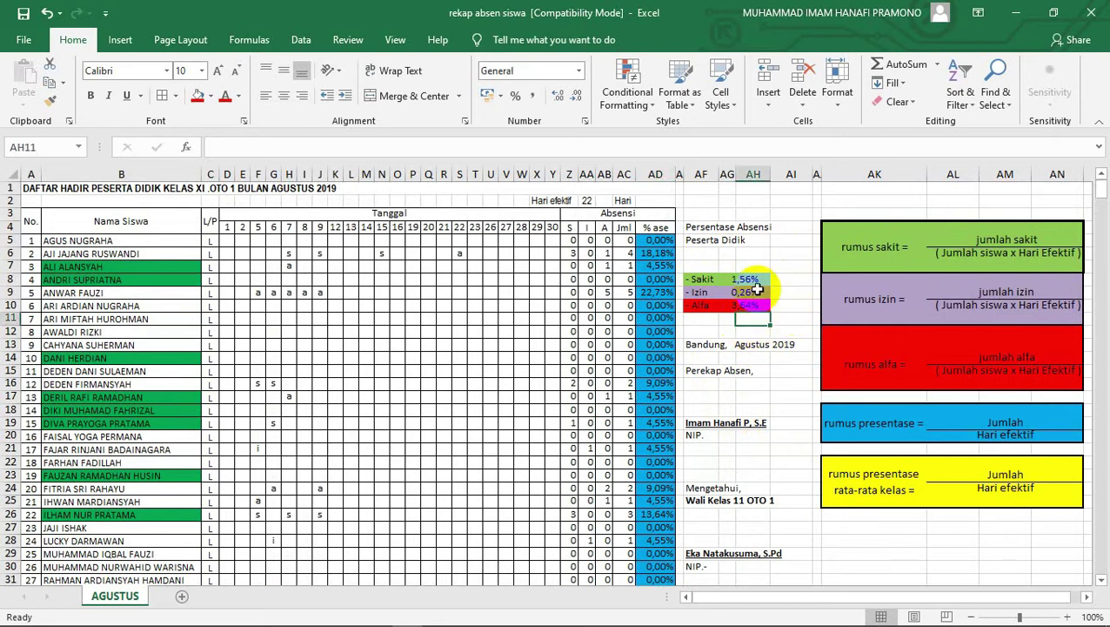
click(744, 294)
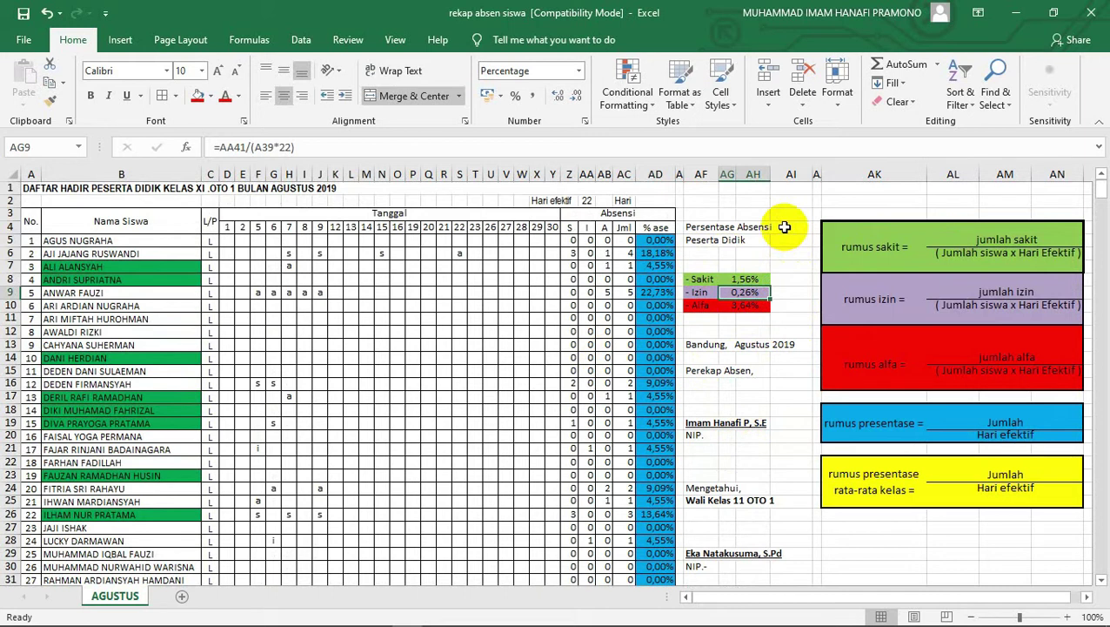
click(744, 279)
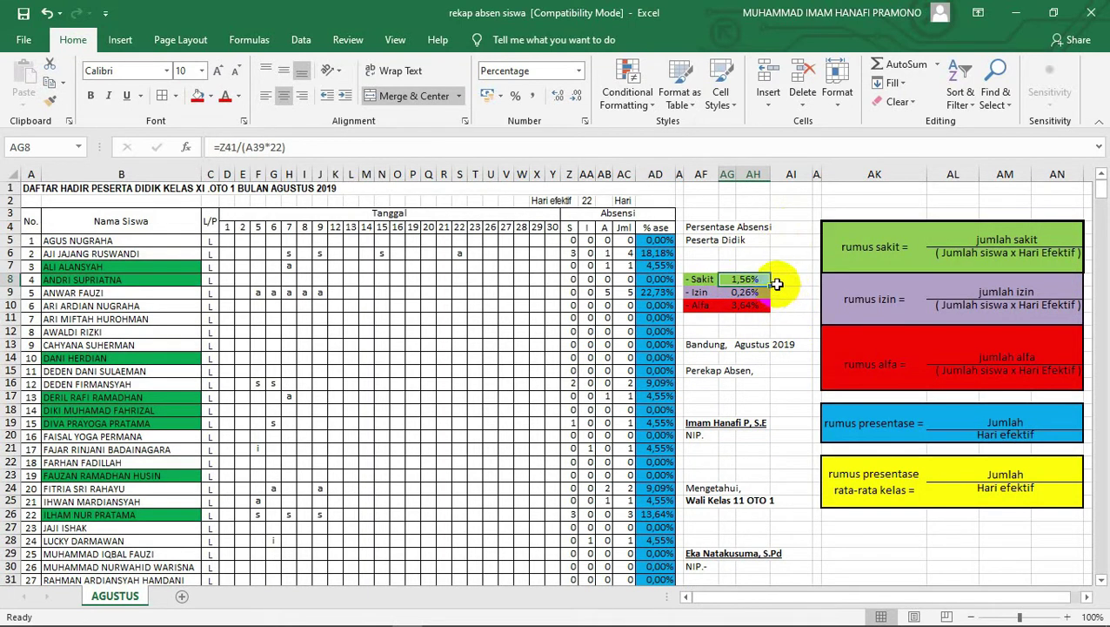
scroll(770, 287, down, 4)
scroll(771, 291, down, 4)
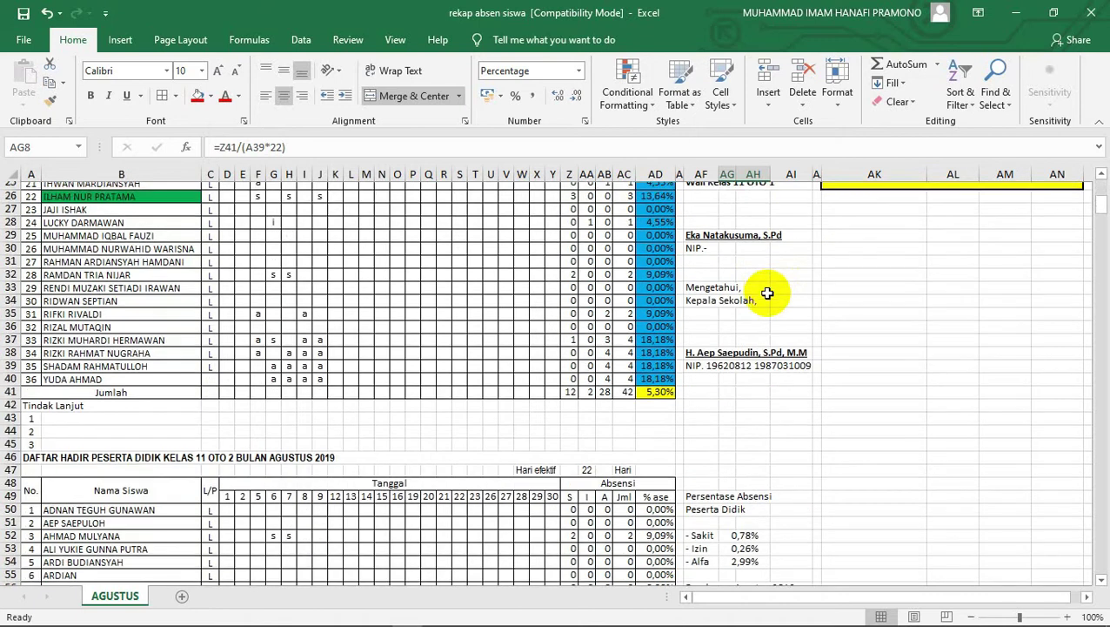
scroll(765, 348, down, 3)
click(748, 422)
scroll(273, 364, down, 5)
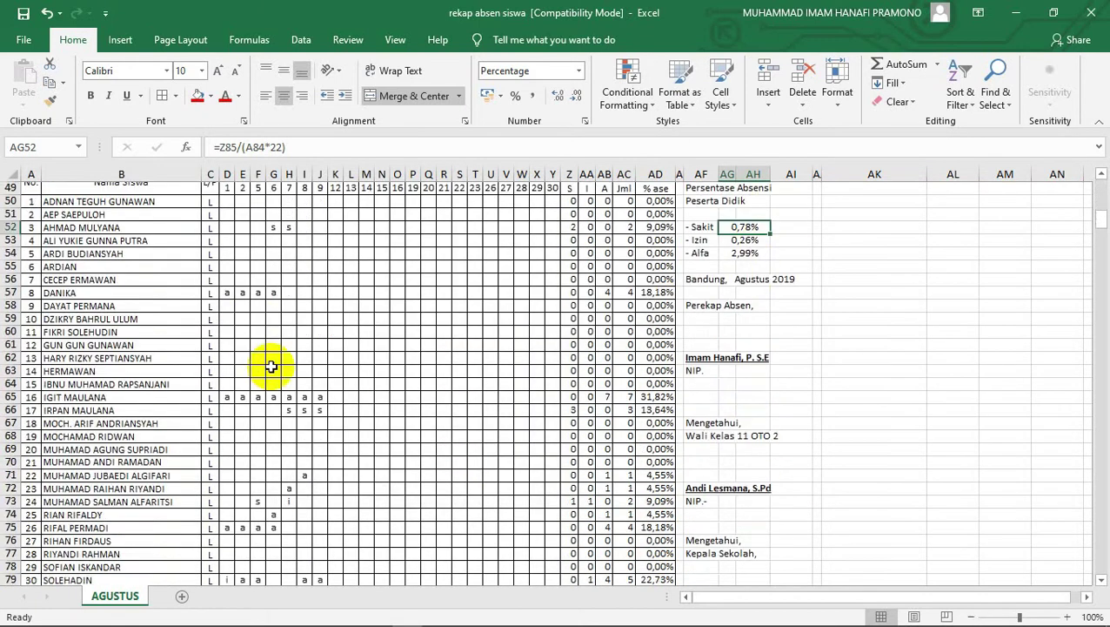
scroll(531, 405, down, 7)
scroll(348, 515, down, 3)
scroll(467, 523, down, 2)
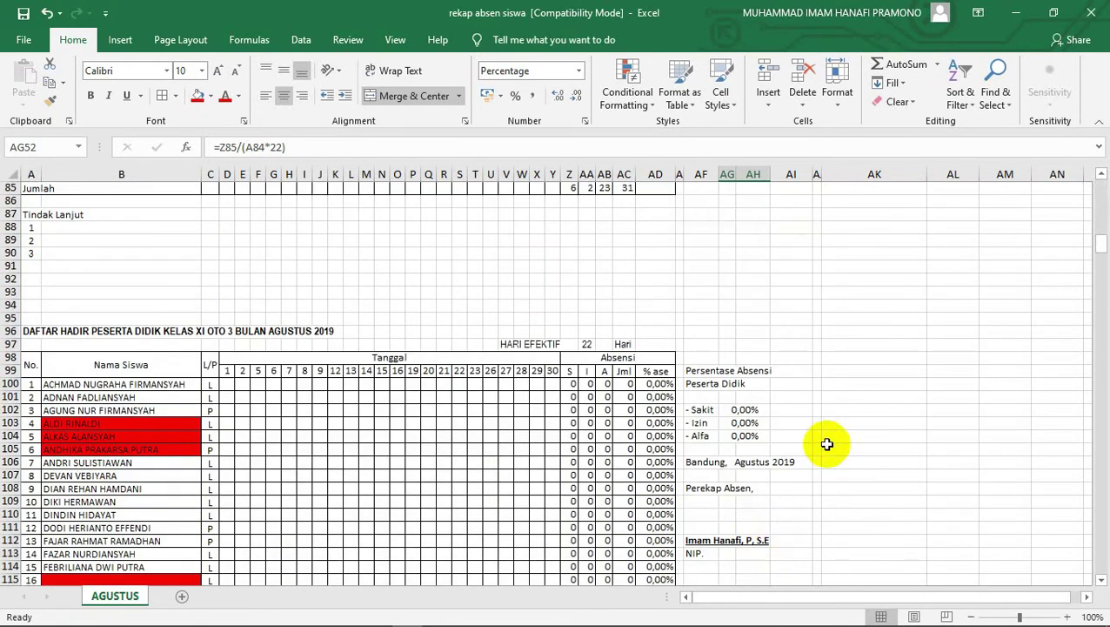
scroll(739, 459, down, 8)
scroll(739, 459, down, 7)
scroll(739, 454, down, 5)
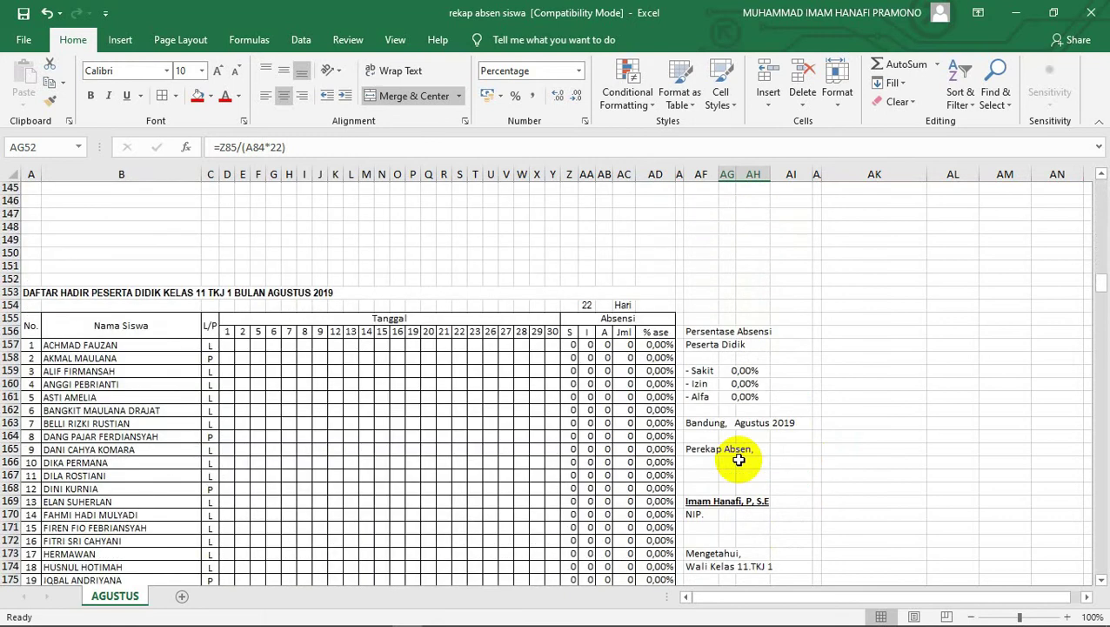
scroll(788, 451, up, 10)
scroll(789, 451, up, 12)
scroll(788, 451, up, 12)
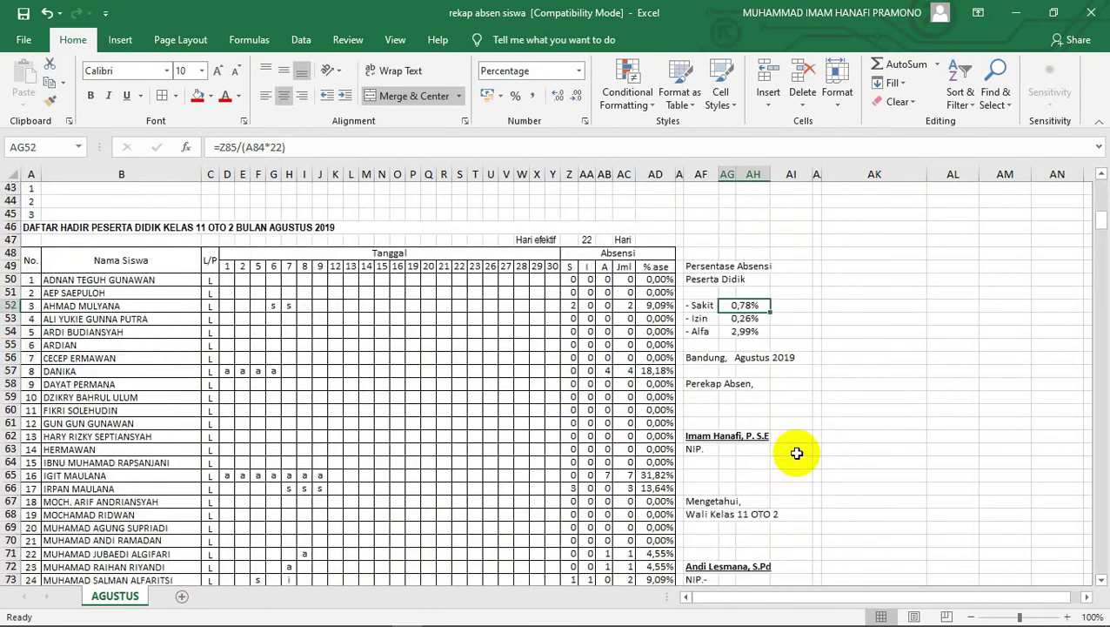
scroll(797, 453, up, 9)
scroll(788, 451, up, 4)
scroll(793, 451, up, 1)
click(750, 282)
click(748, 292)
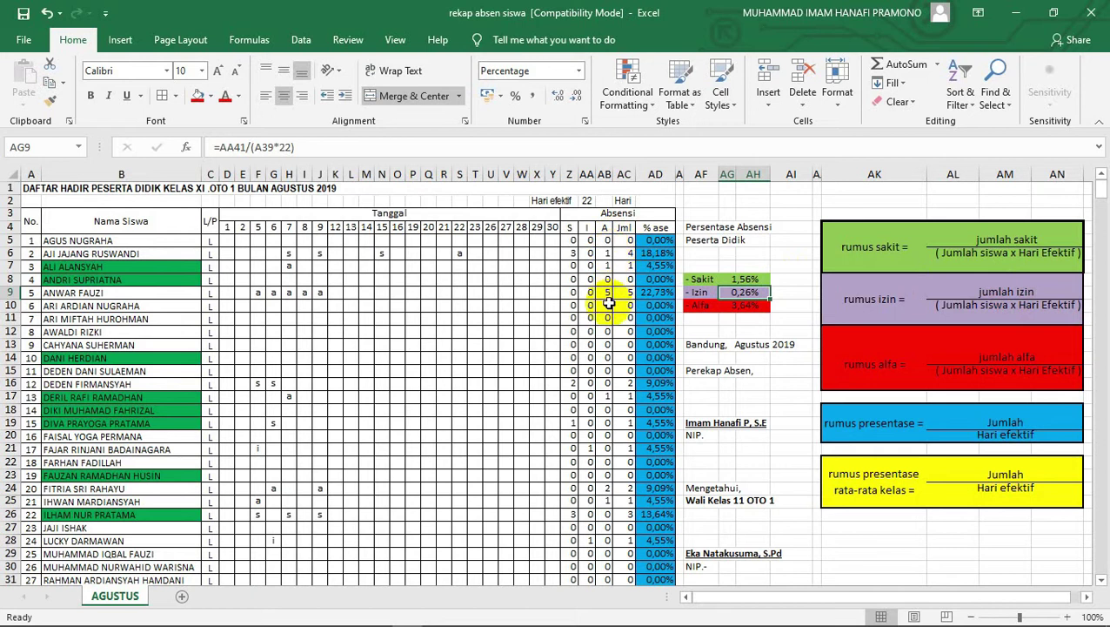
scroll(609, 314, down, 7)
scroll(696, 401, up, 7)
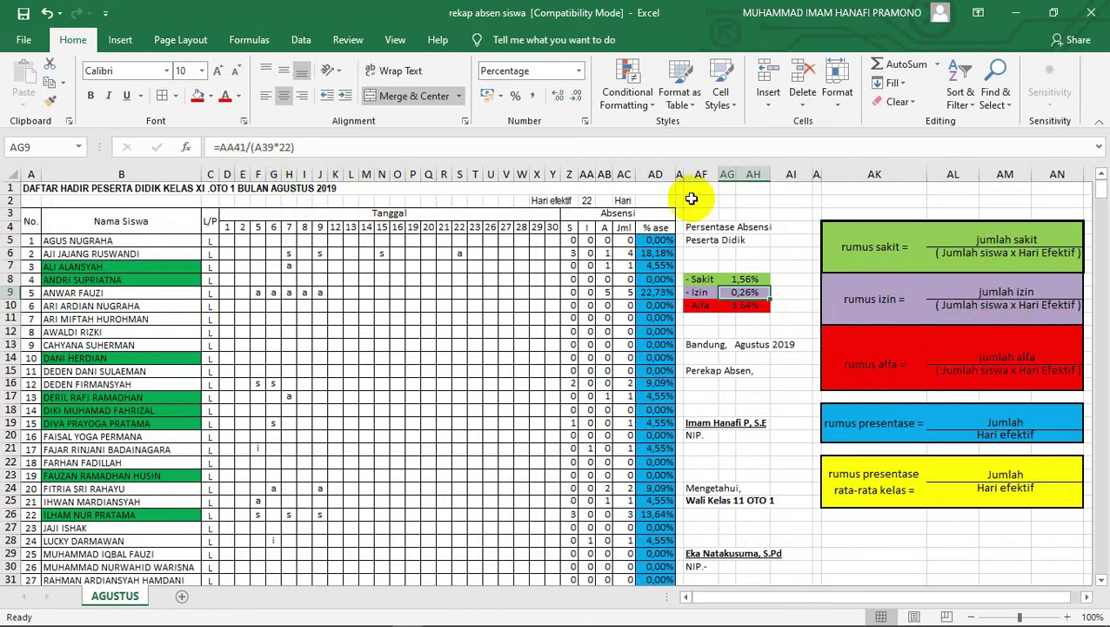
click(585, 173)
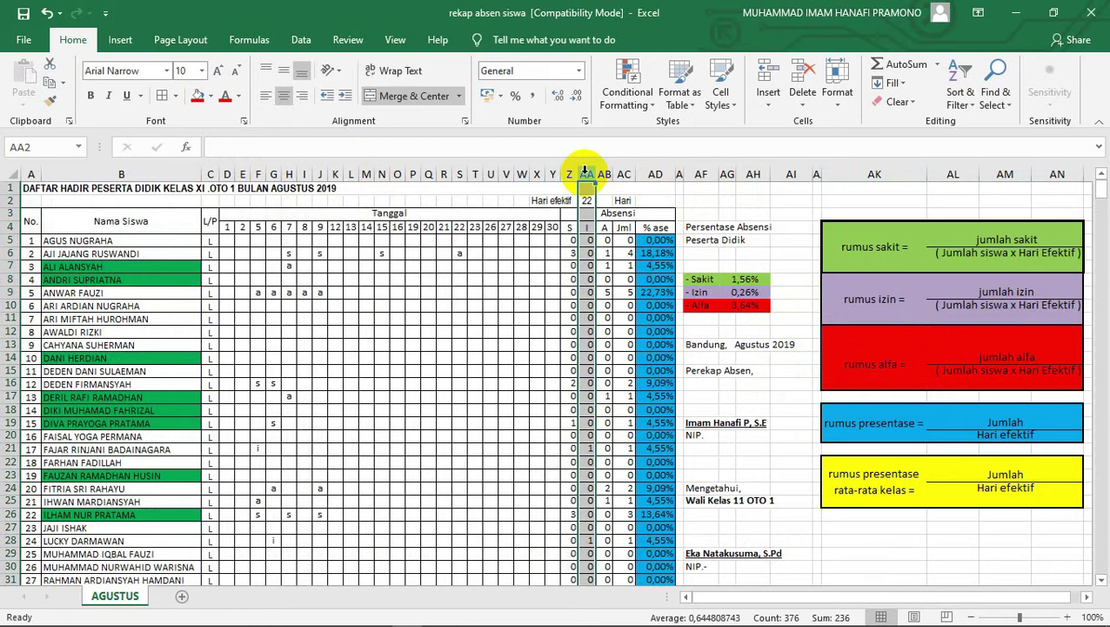
scroll(589, 365, down, 6)
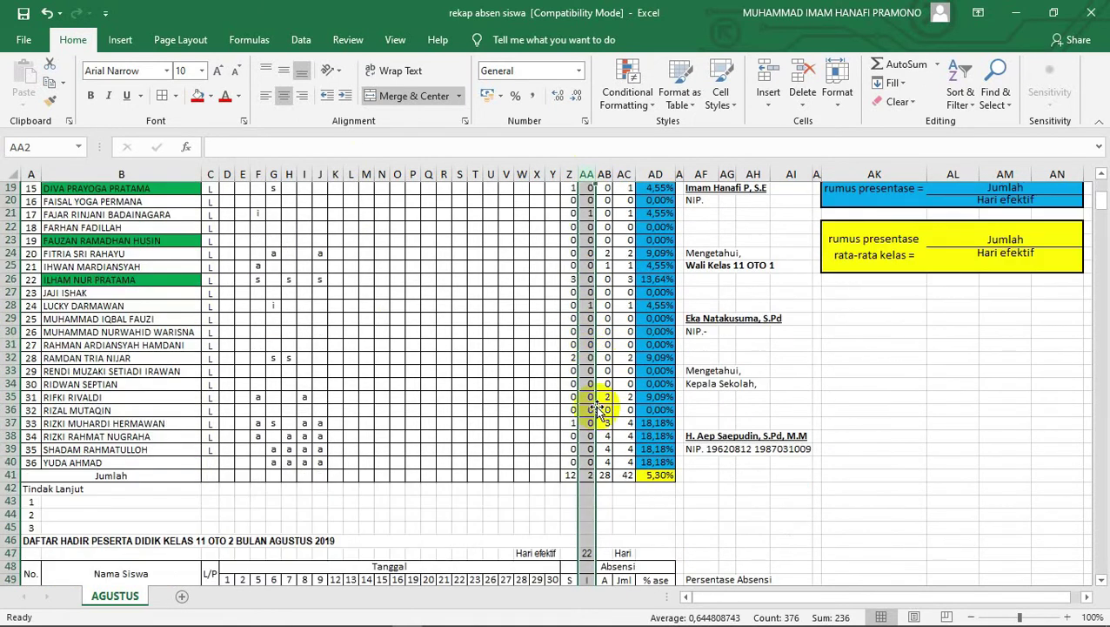
click(584, 473)
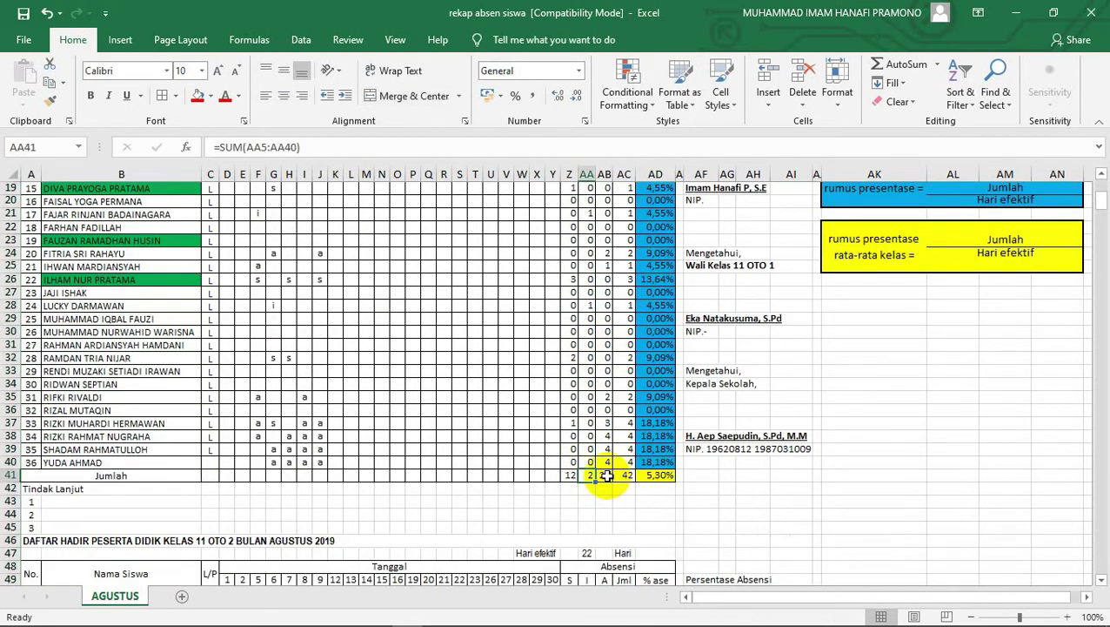
scroll(628, 461, up, 3)
scroll(628, 462, up, 3)
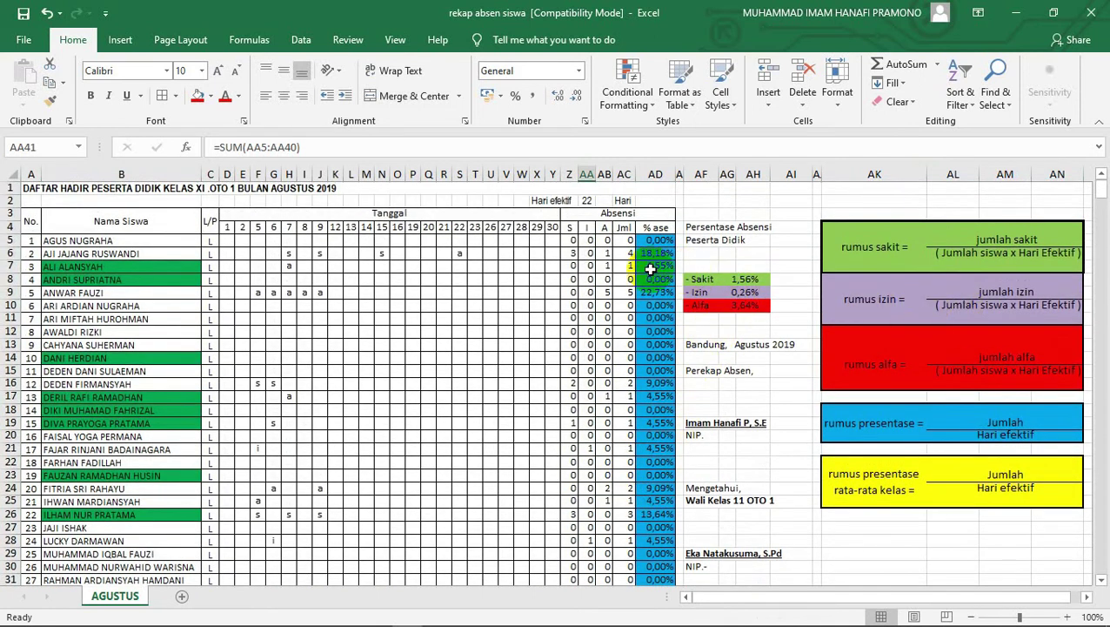
scroll(566, 384, down, 4)
scroll(149, 450, down, 2)
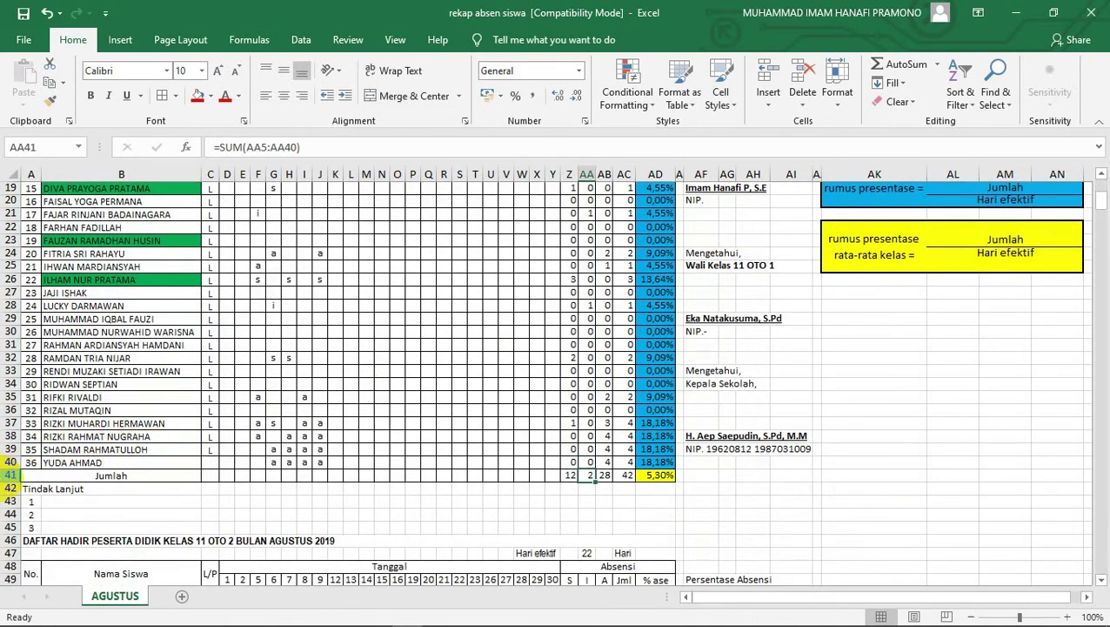
scroll(998, 265, up, 4)
scroll(813, 260, up, 2)
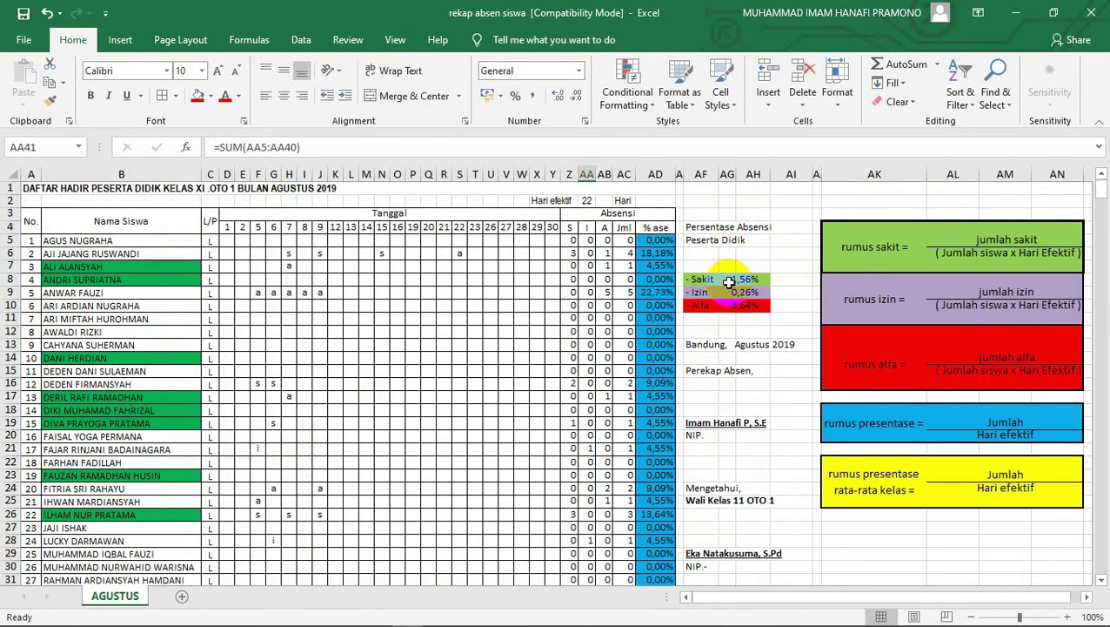
click(729, 281)
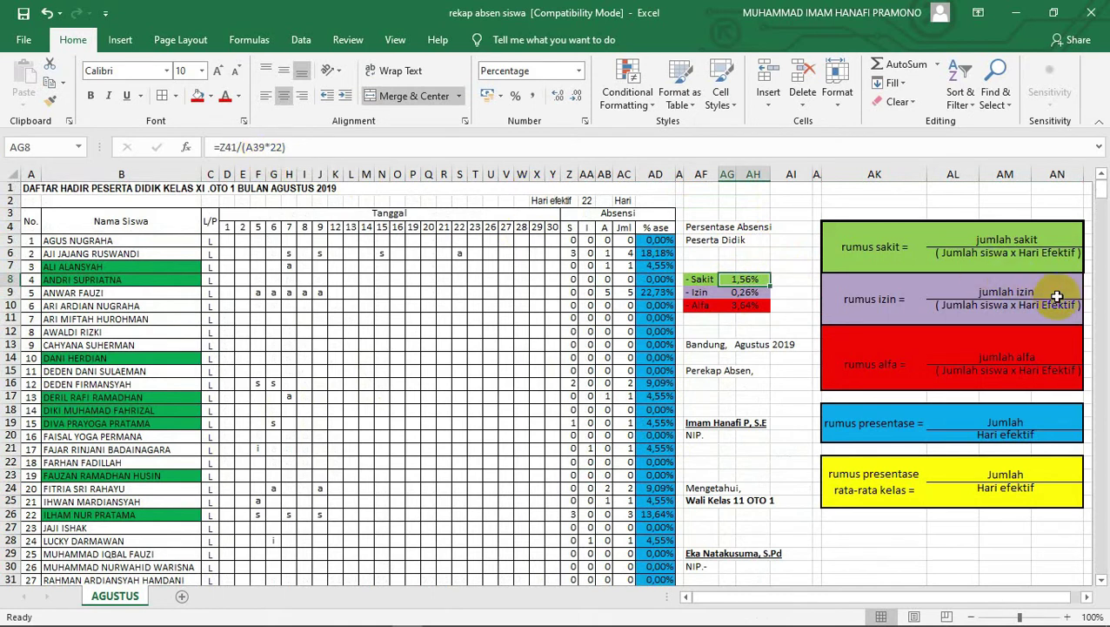
scroll(550, 236, down, 3)
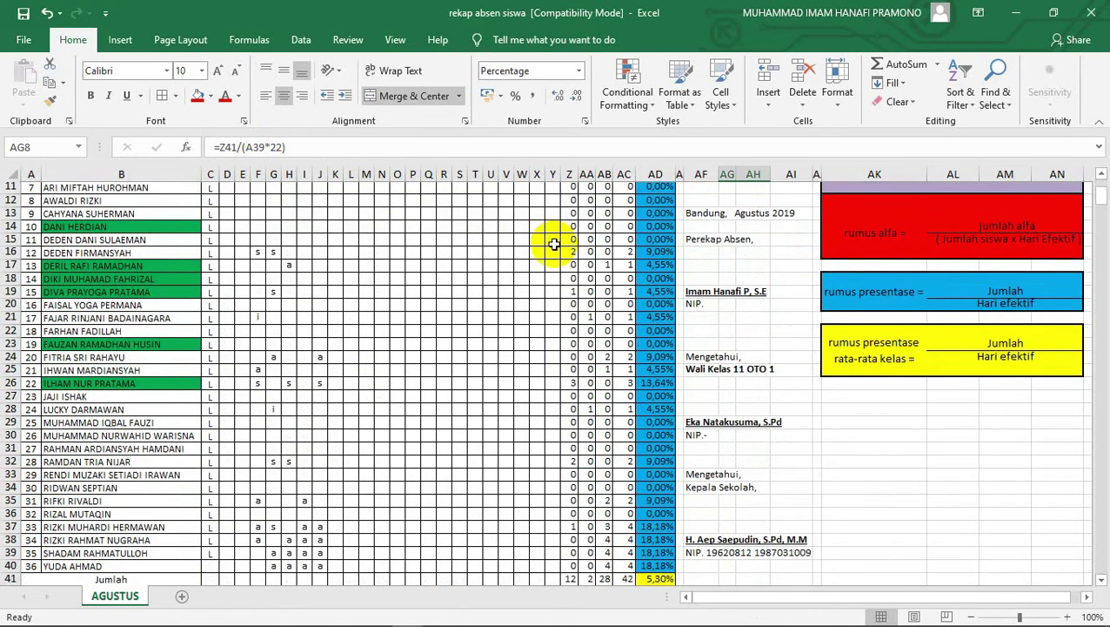
scroll(553, 246, down, 3)
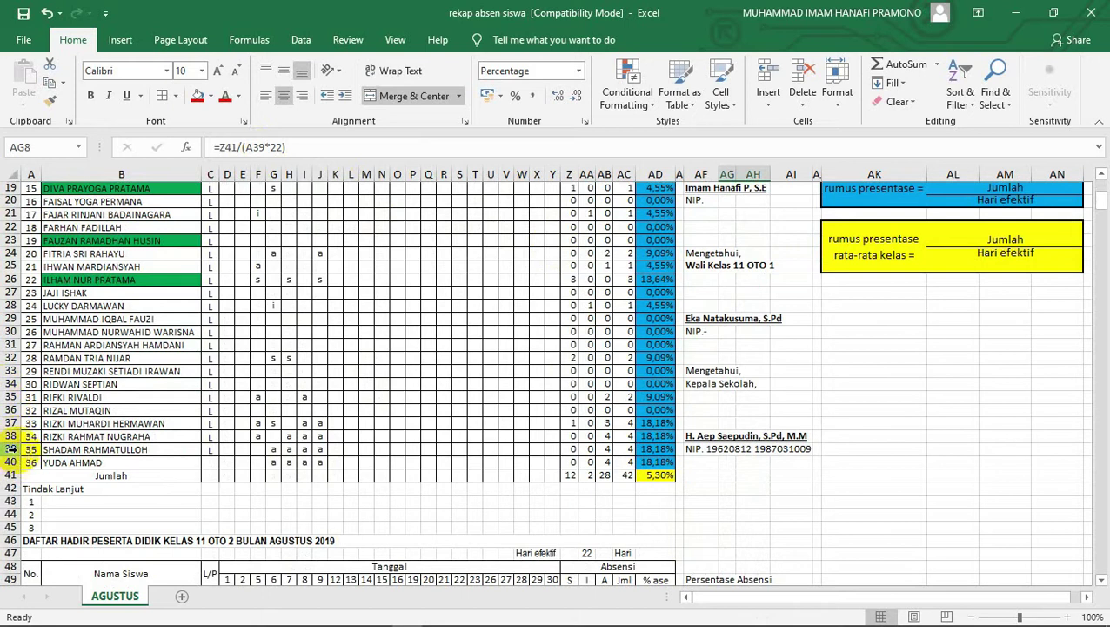
- Change the Sakit divisor's row reference to 40 and re-enter the Izin formula
click(266, 146)
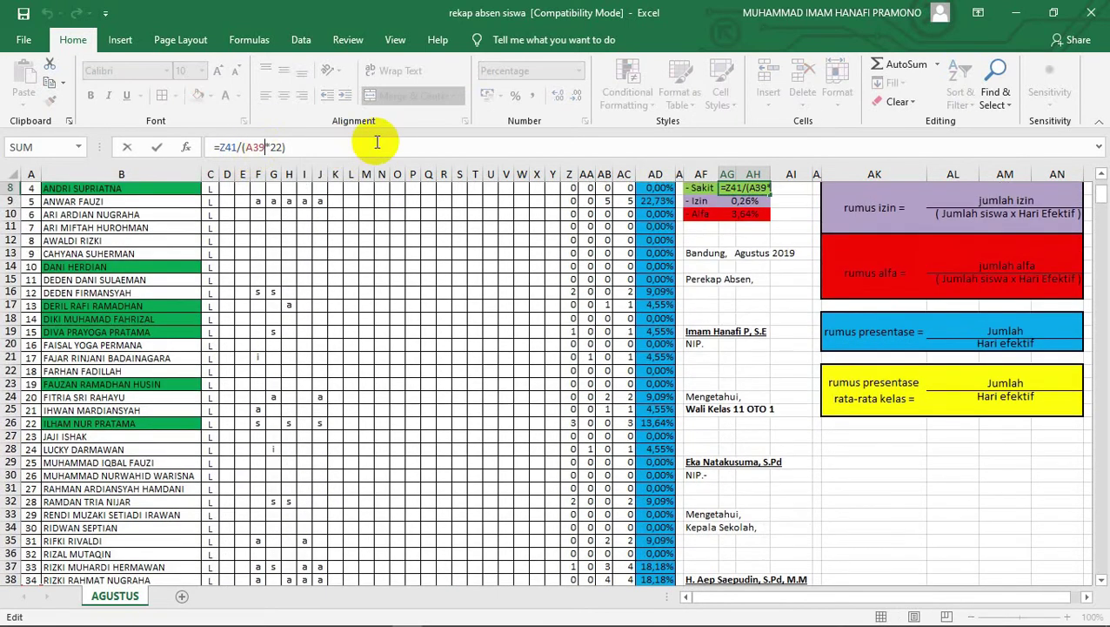
key(BackSpace)
key(BackSpace)
text(40)
key(Return)
scroll(764, 354, up, 2)
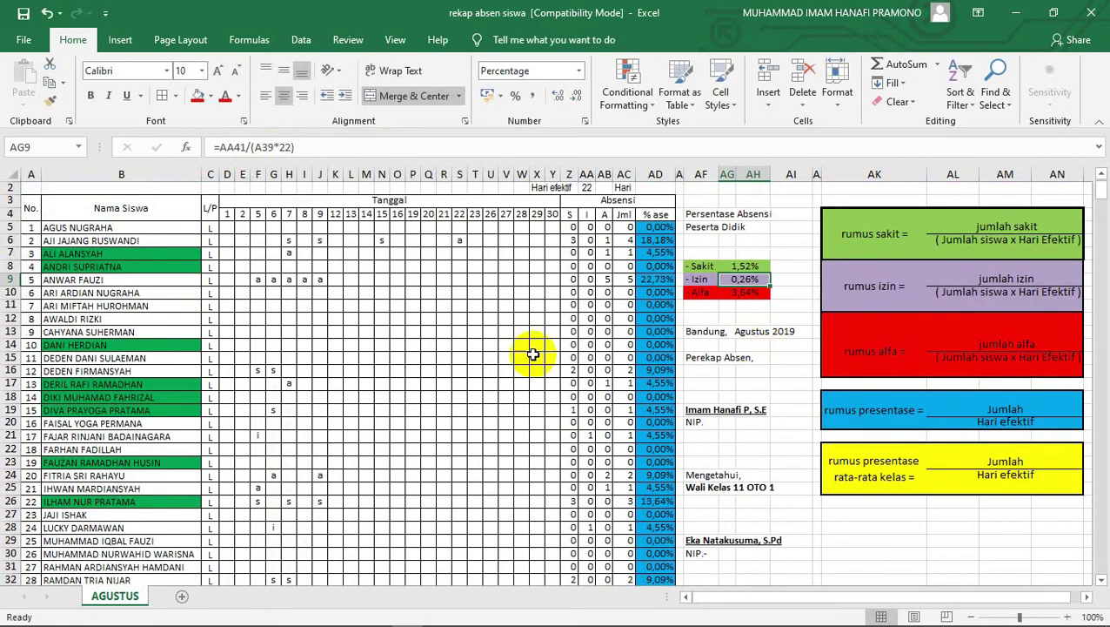
click(274, 147)
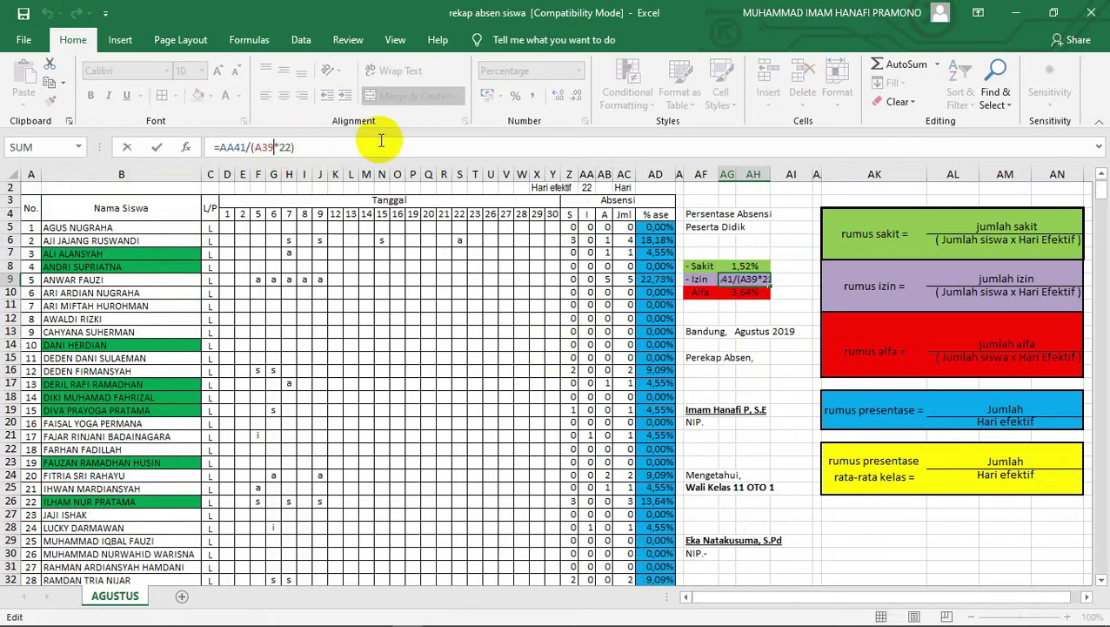
scroll(645, 372, down, 2)
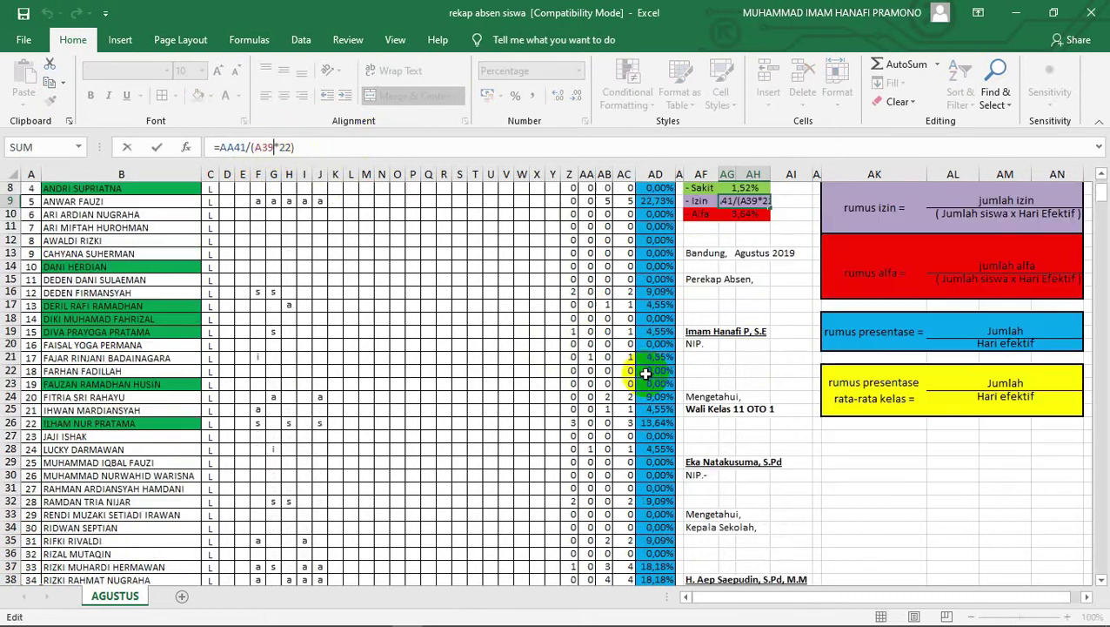
scroll(646, 372, down, 2)
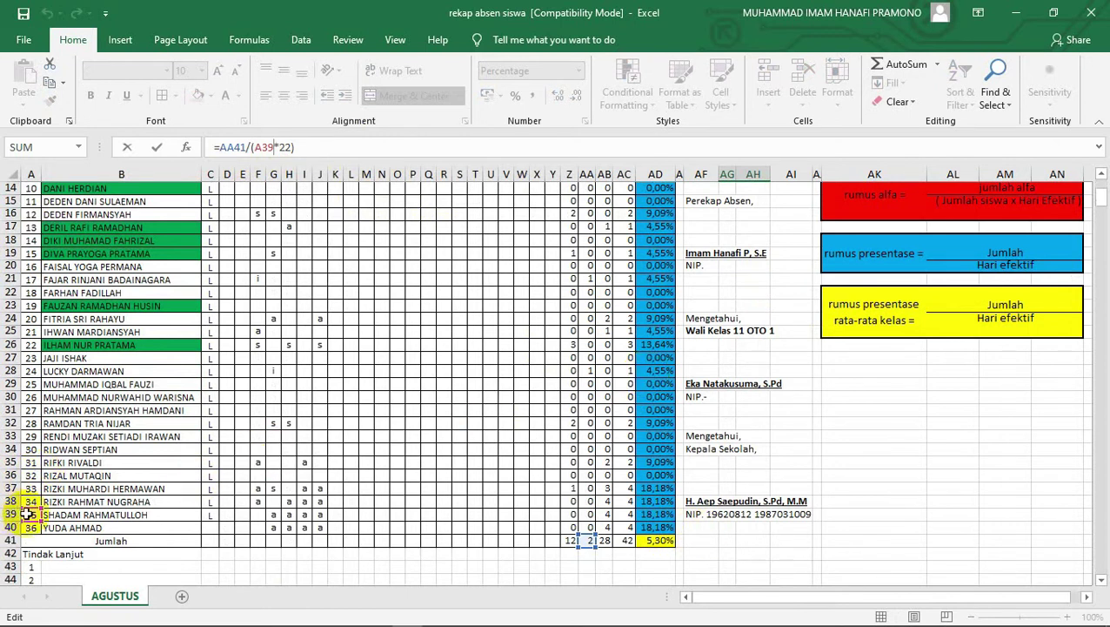
scroll(731, 315, up, 4)
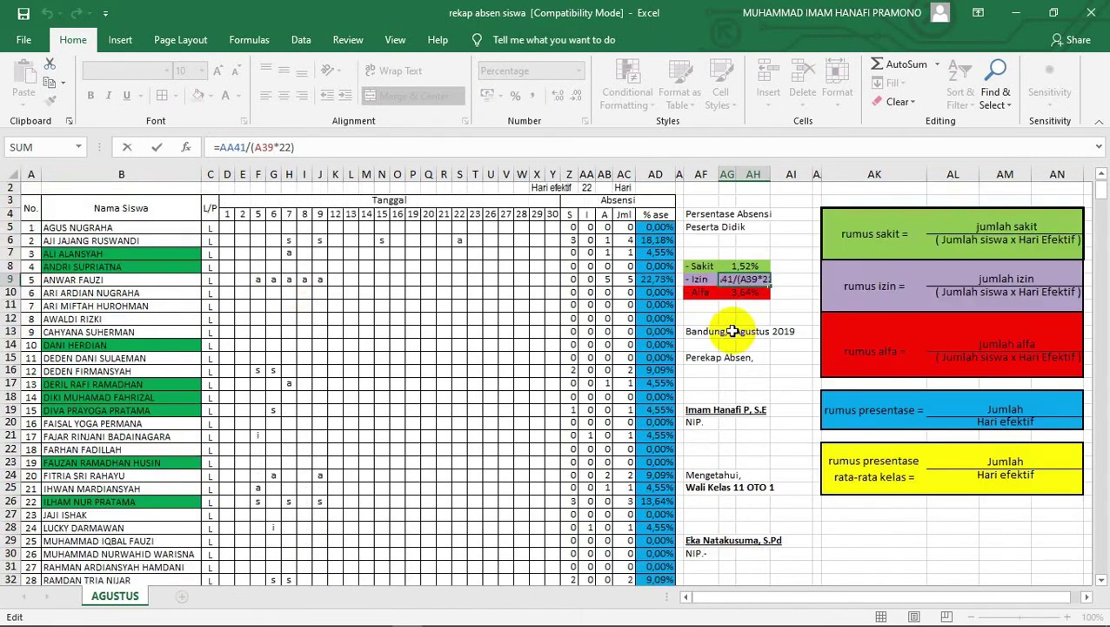
key(Return)
- Make the Sakit class percentage divide by 36×22, giving 1,52%
click(744, 278)
click(744, 266)
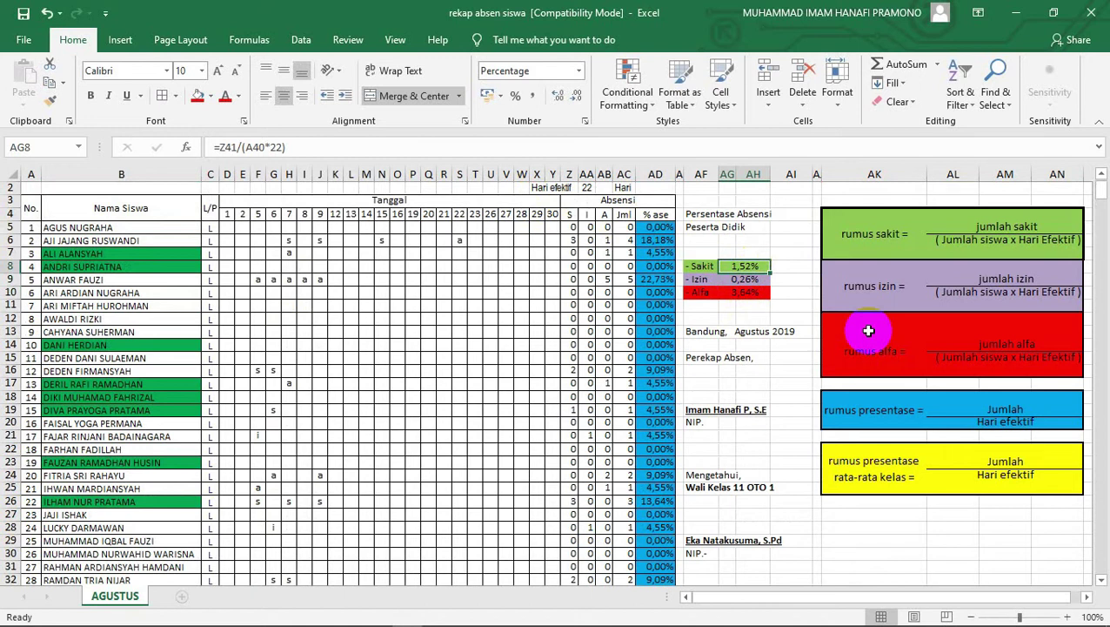
click(267, 146)
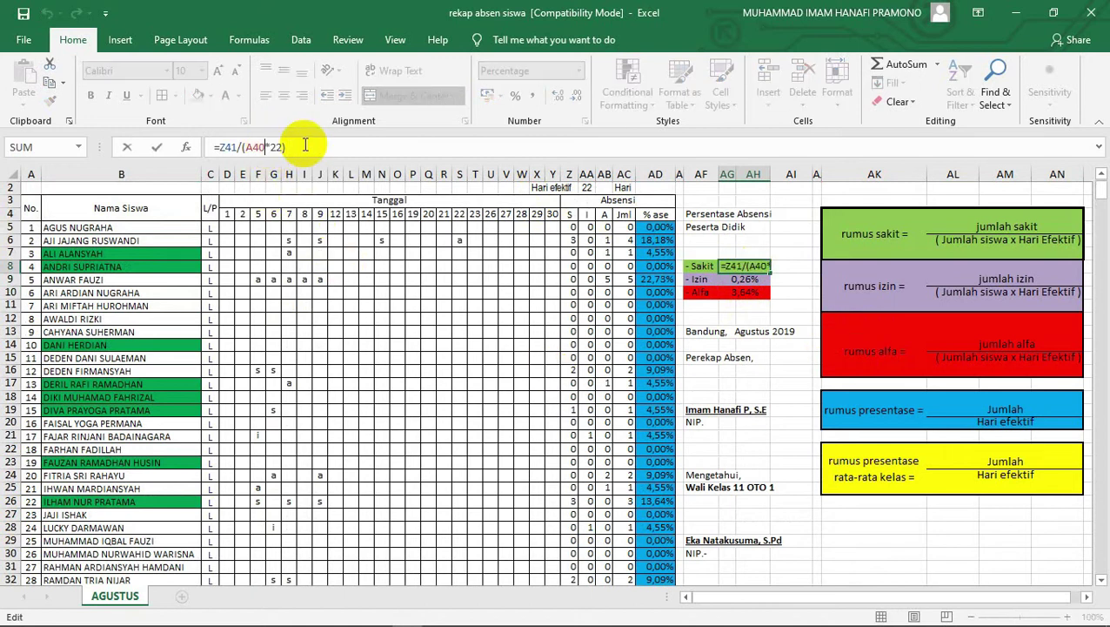
key(BackSpace)
key(BackSpace)
key(BackSpace)
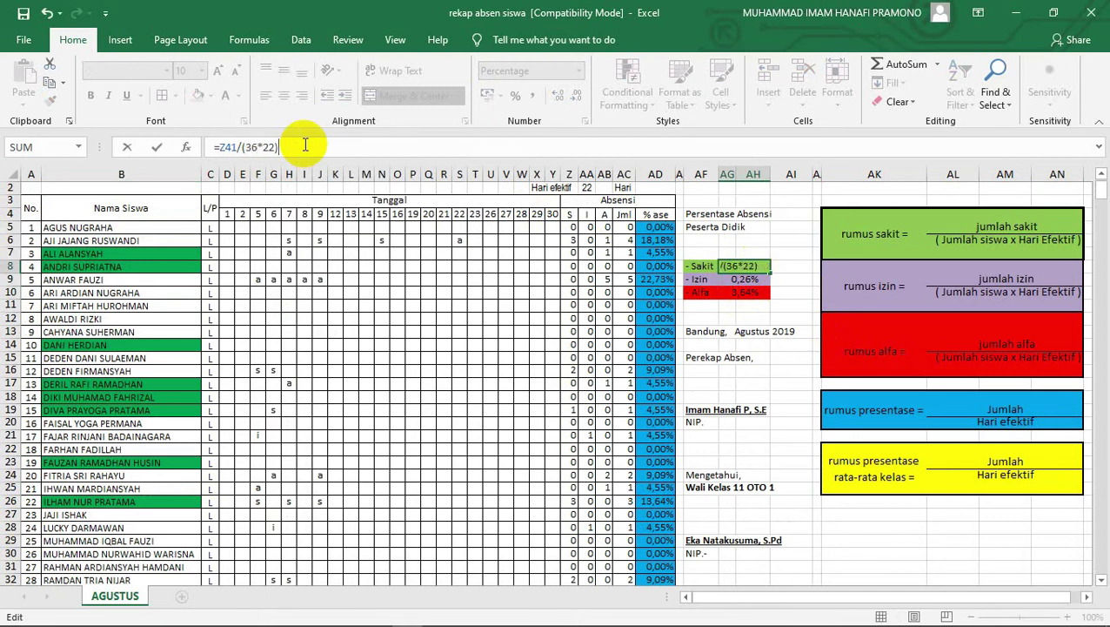
key(Return)
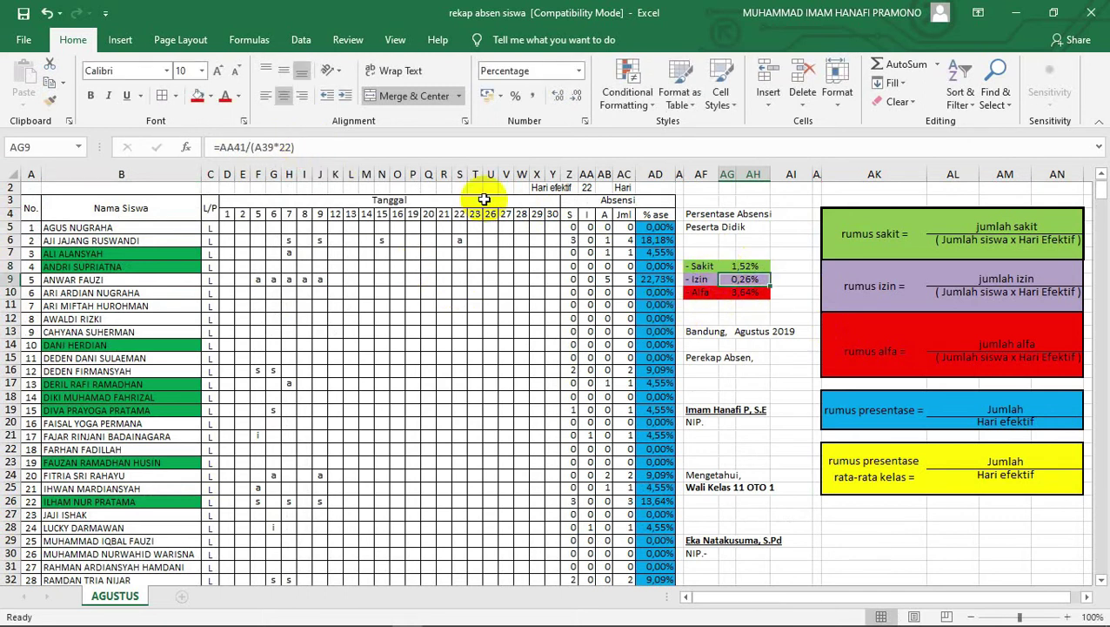
- Make the Izin and Alfa percentages divide by 36×22, giving 0,25% and 3,54%
click(270, 146)
key(BackSpace)
key(BackSpace)
key(BackSpace)
text(36)
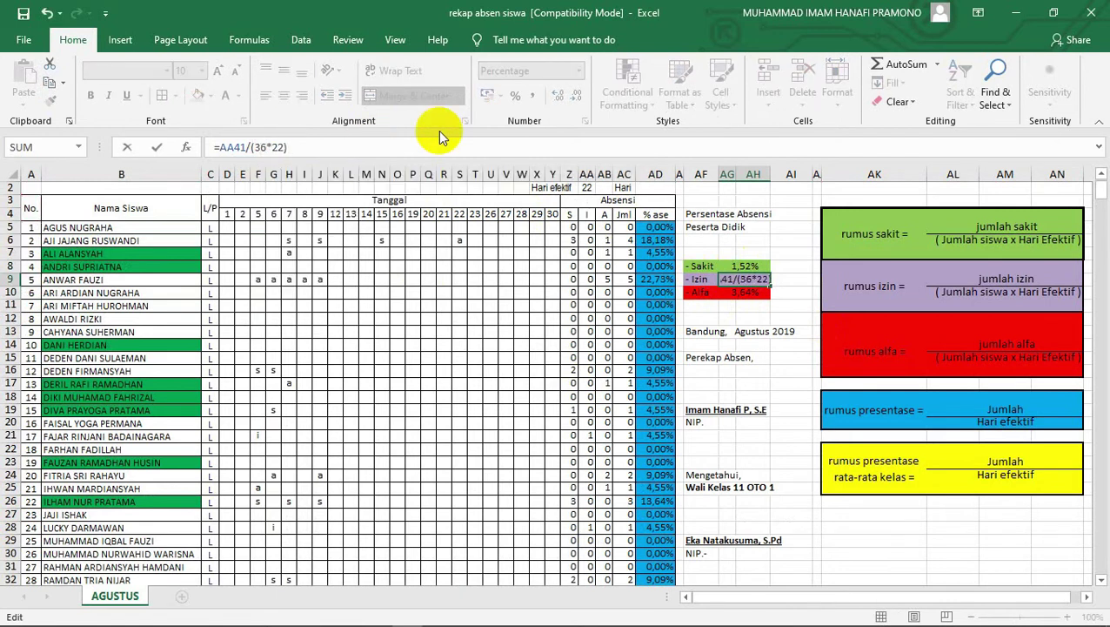
key(Return)
click(273, 146)
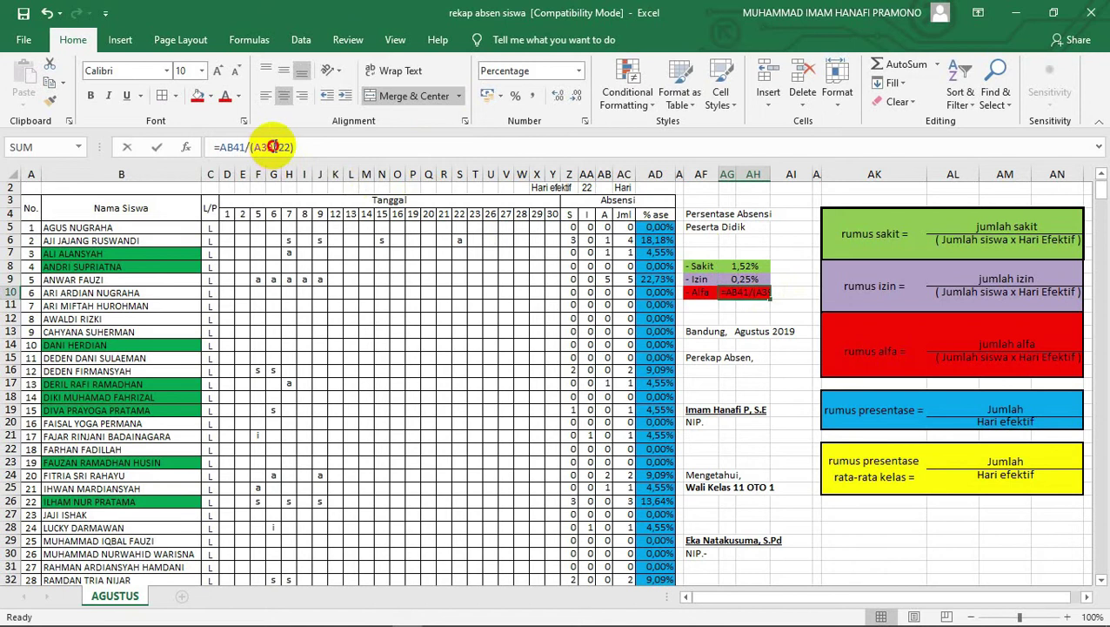
key(BackSpace)
key(BackSpace)
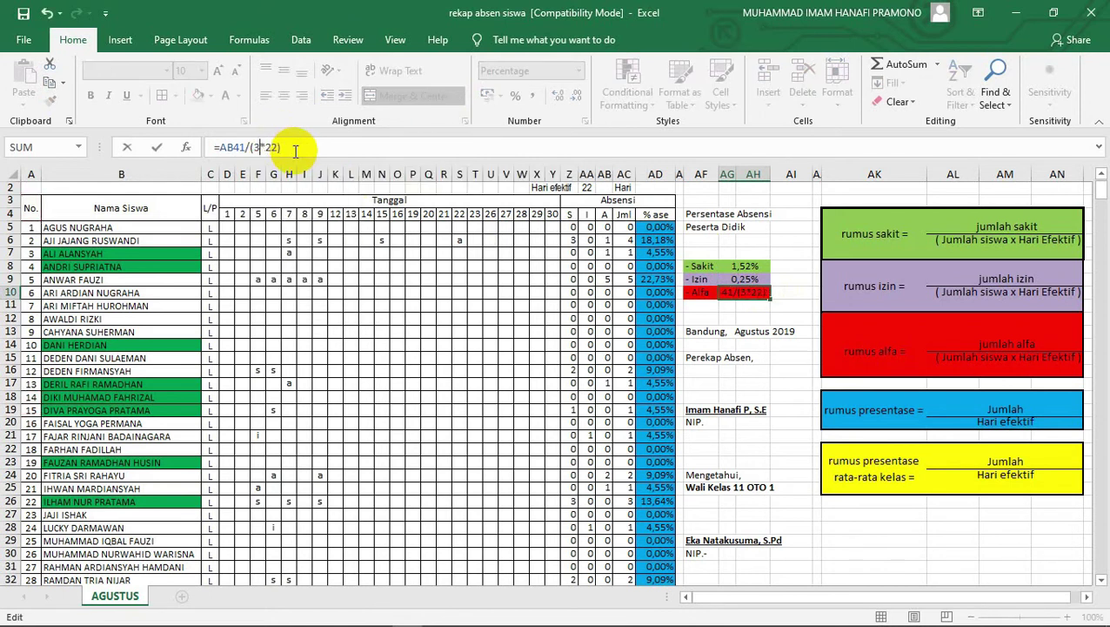
text(6)
key(Return)
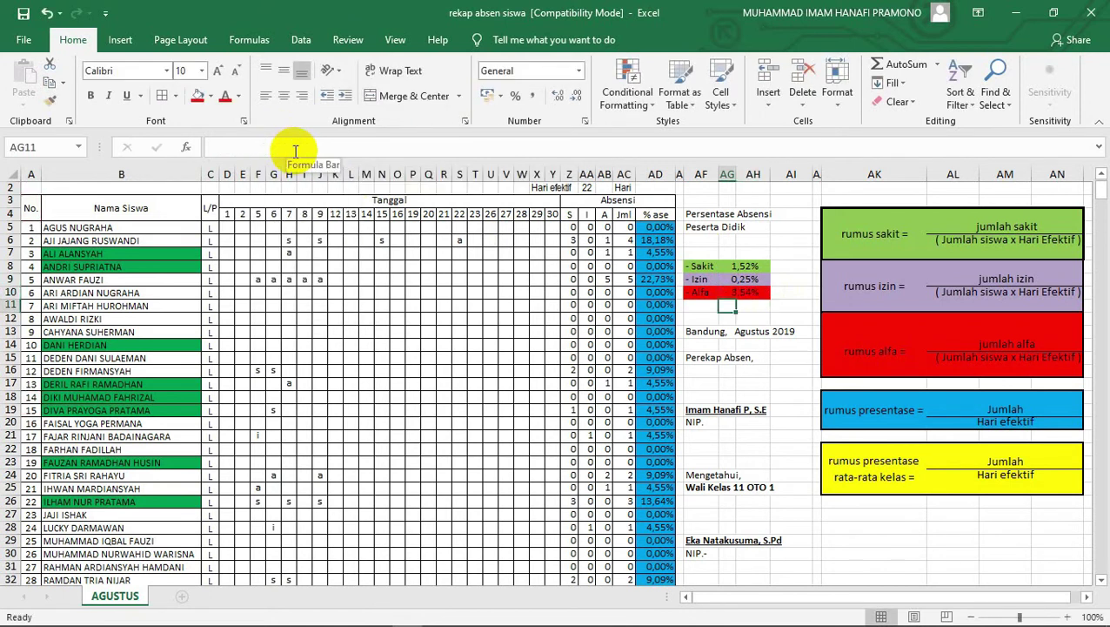
click(744, 279)
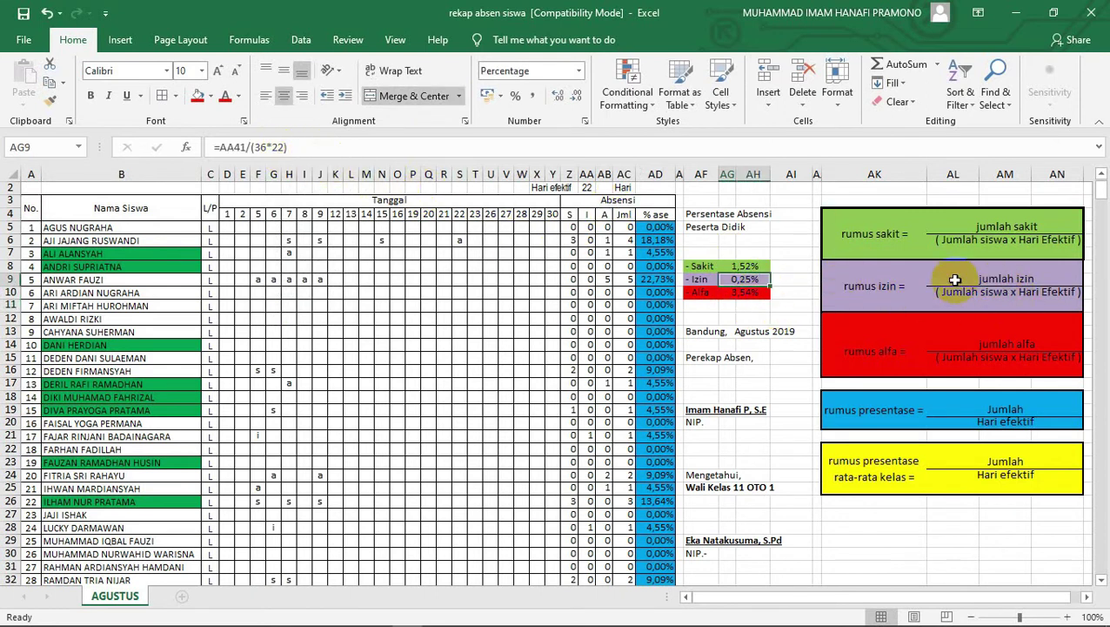
click(760, 266)
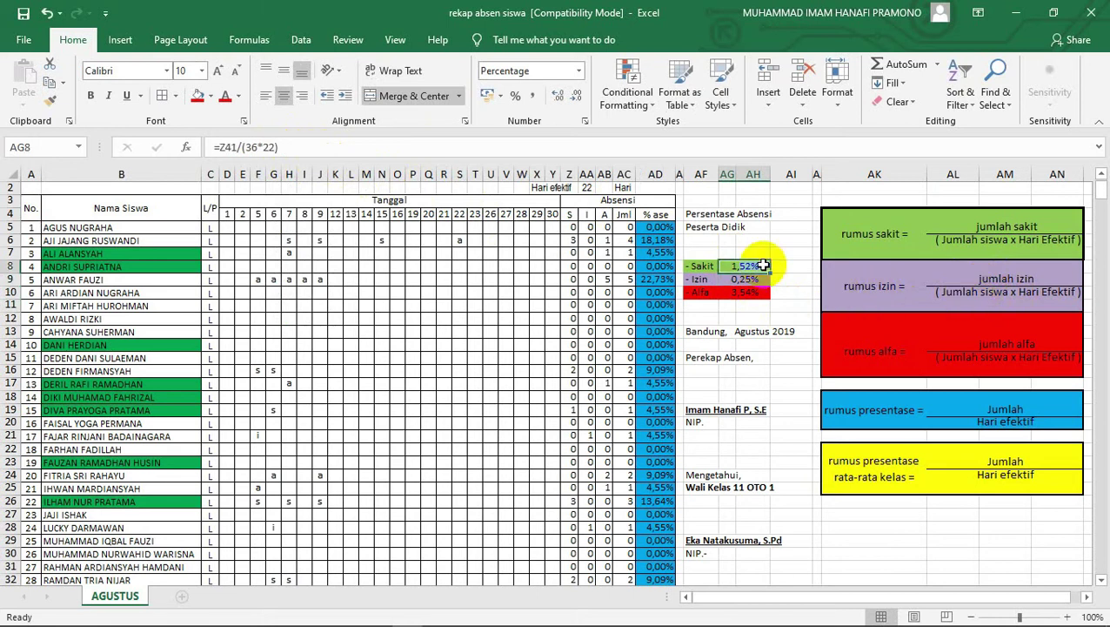
click(1029, 228)
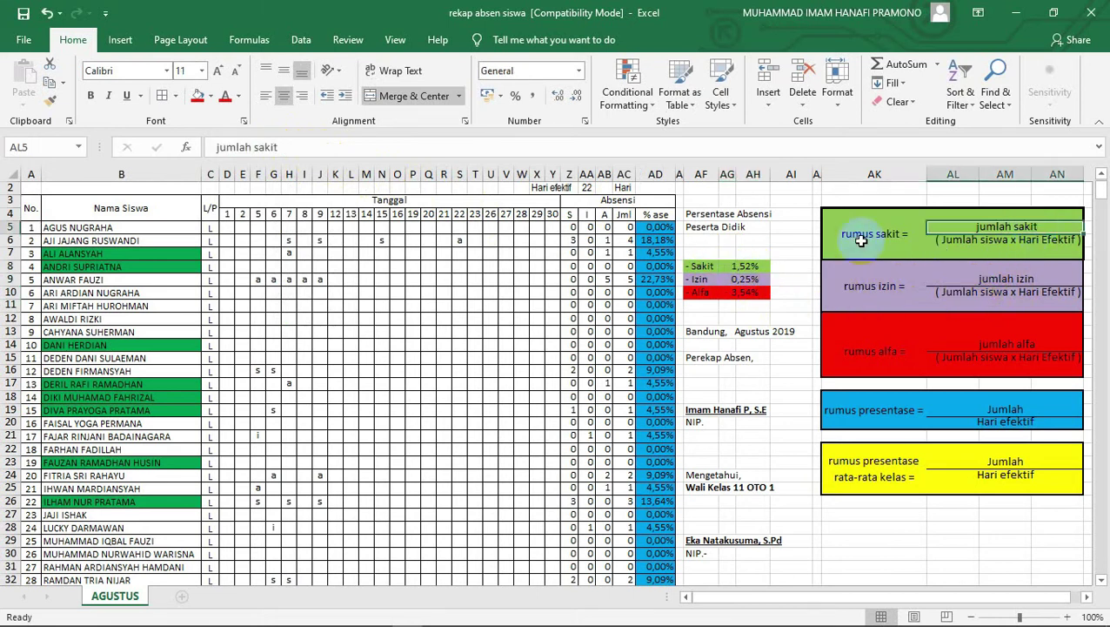
click(757, 265)
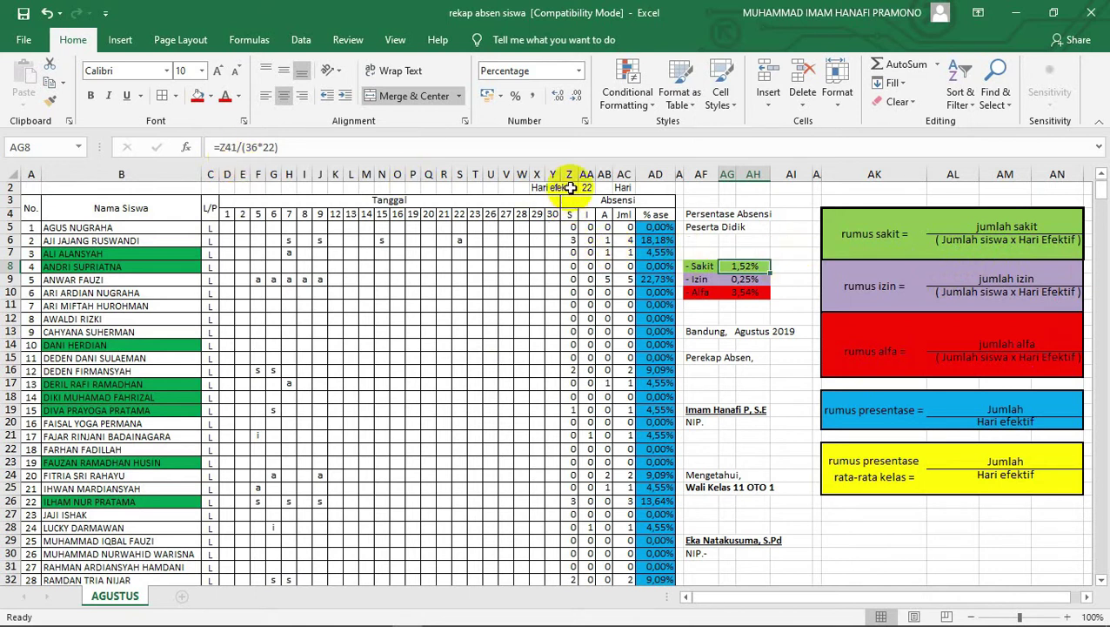
scroll(576, 268, down, 6)
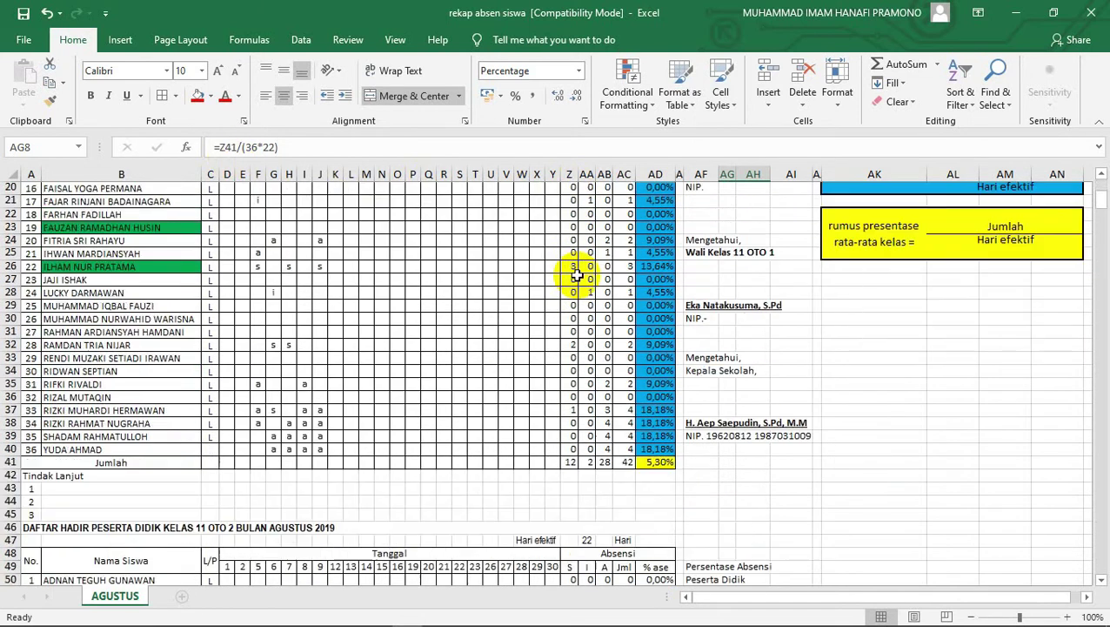
click(574, 463)
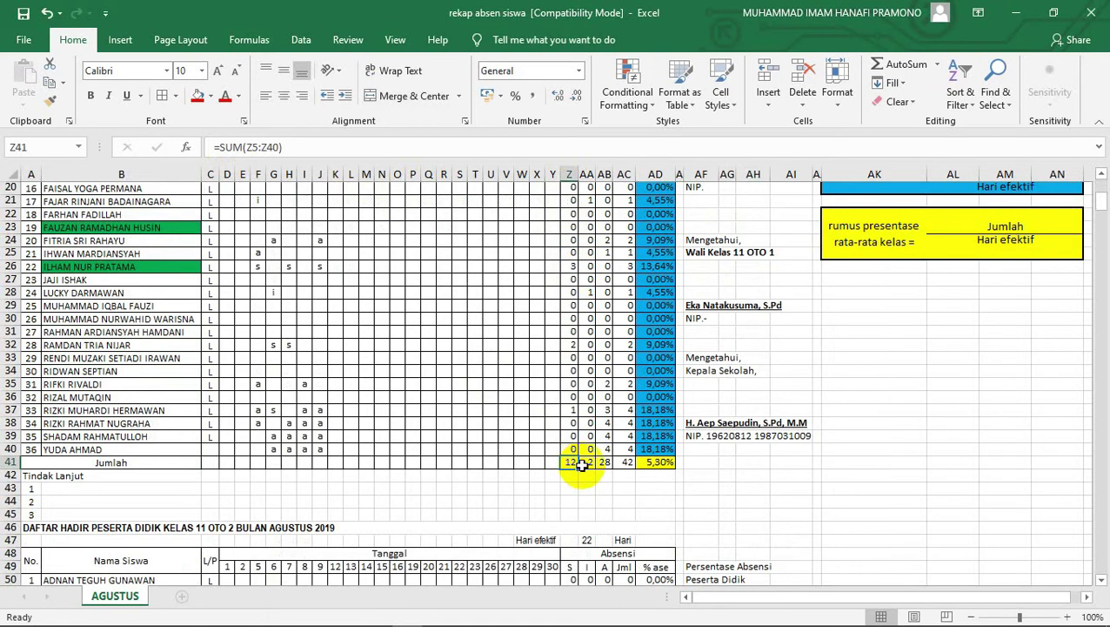
scroll(581, 464, up, 5)
scroll(769, 226, up, 1)
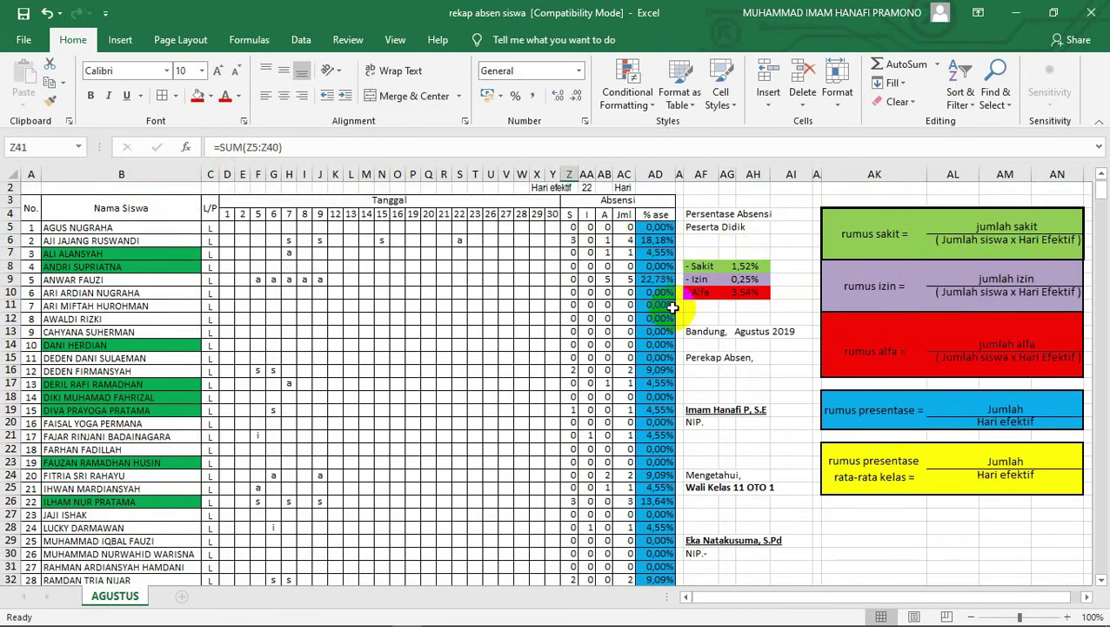
click(741, 265)
click(966, 240)
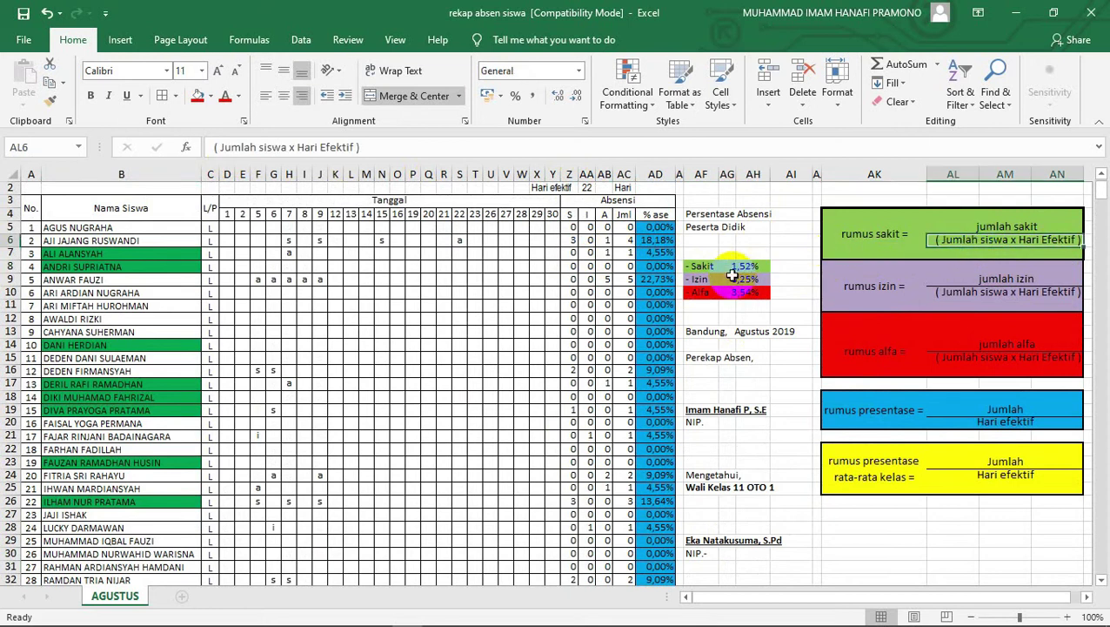
click(733, 267)
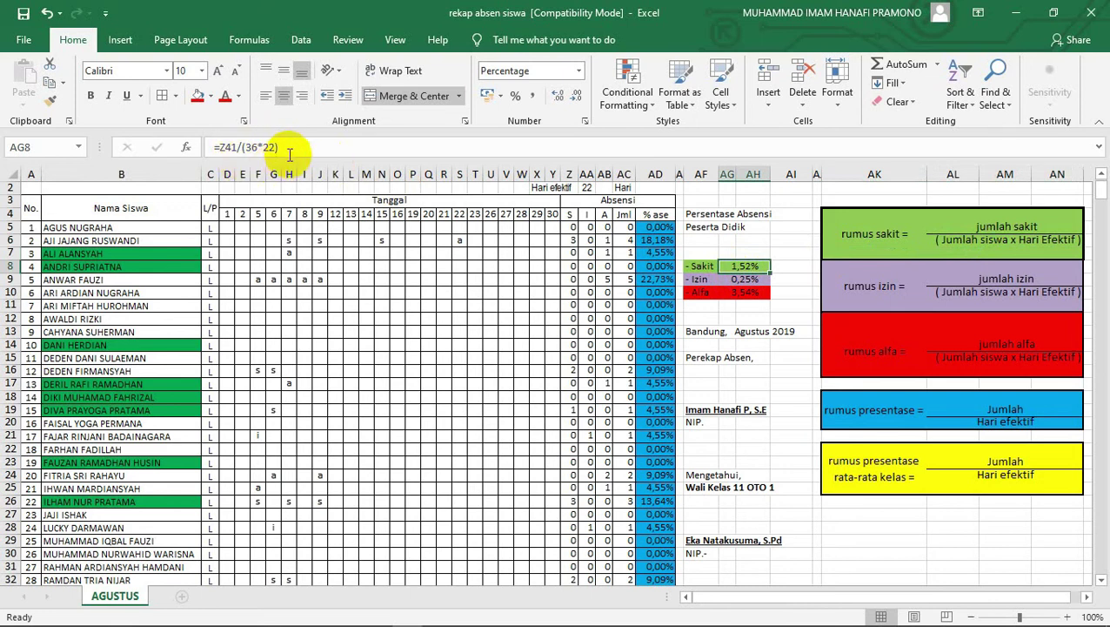
drag(281, 148, 207, 147)
text(=)
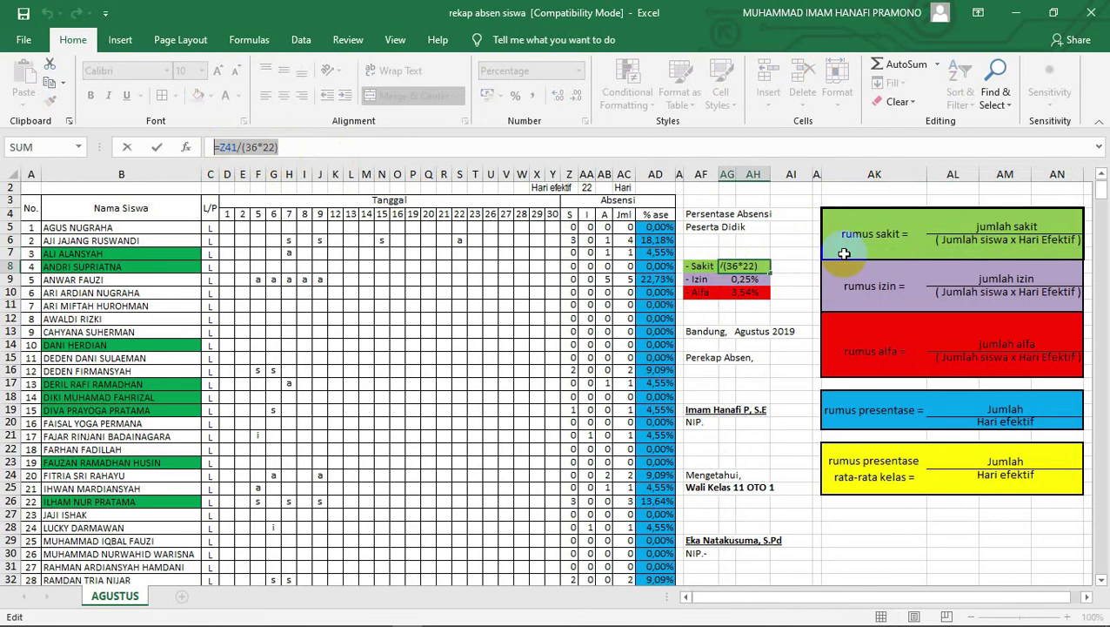
click(788, 293)
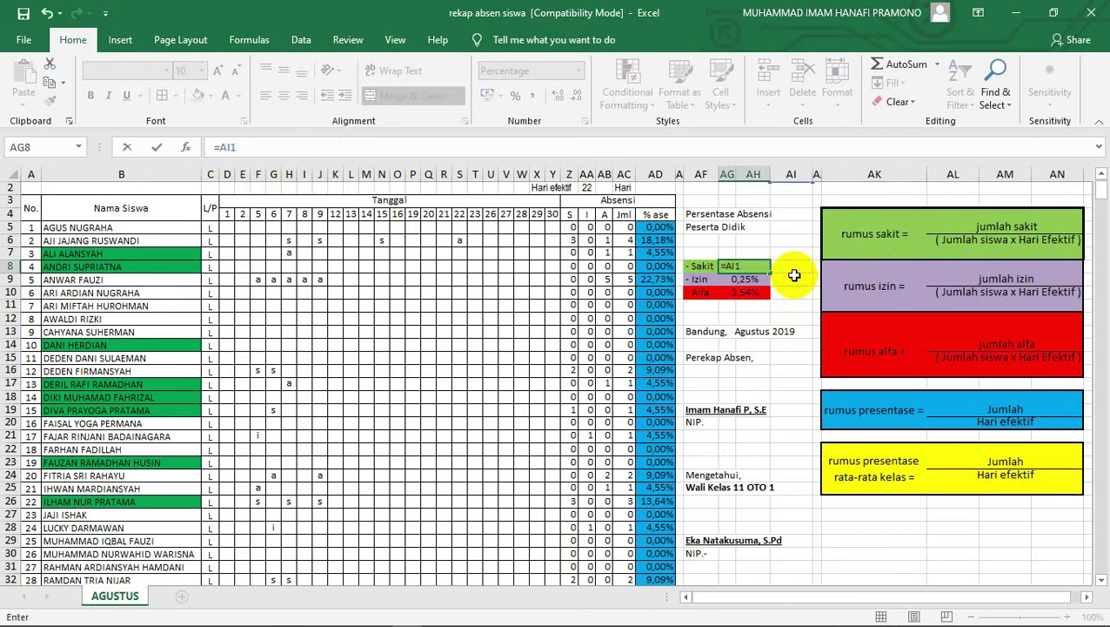
key(Return)
click(794, 230)
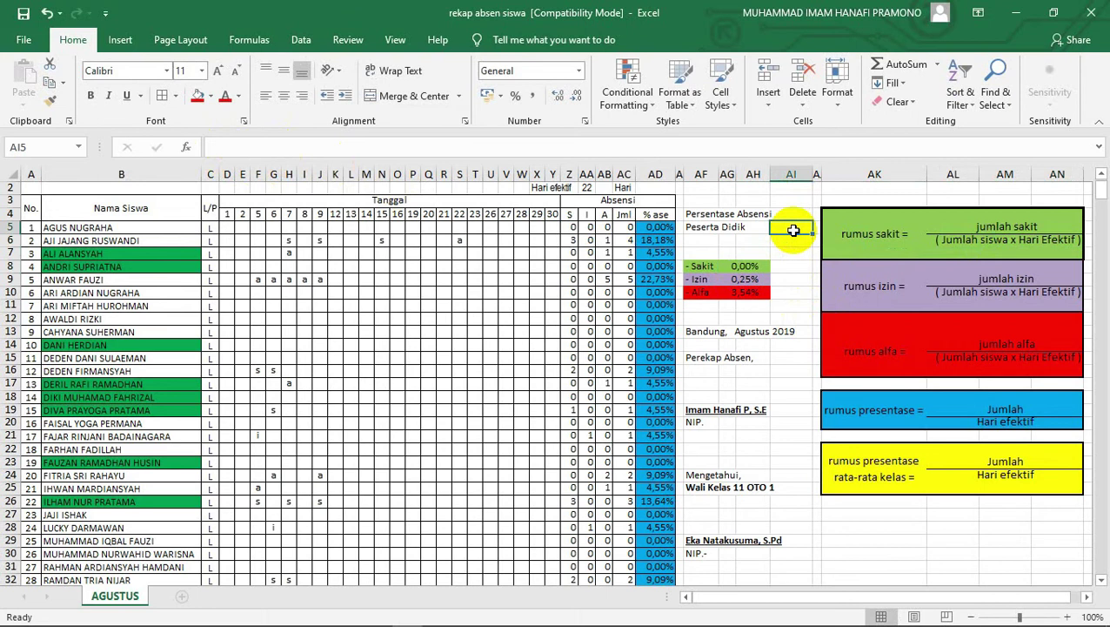
key(ctrl+z)
click(744, 280)
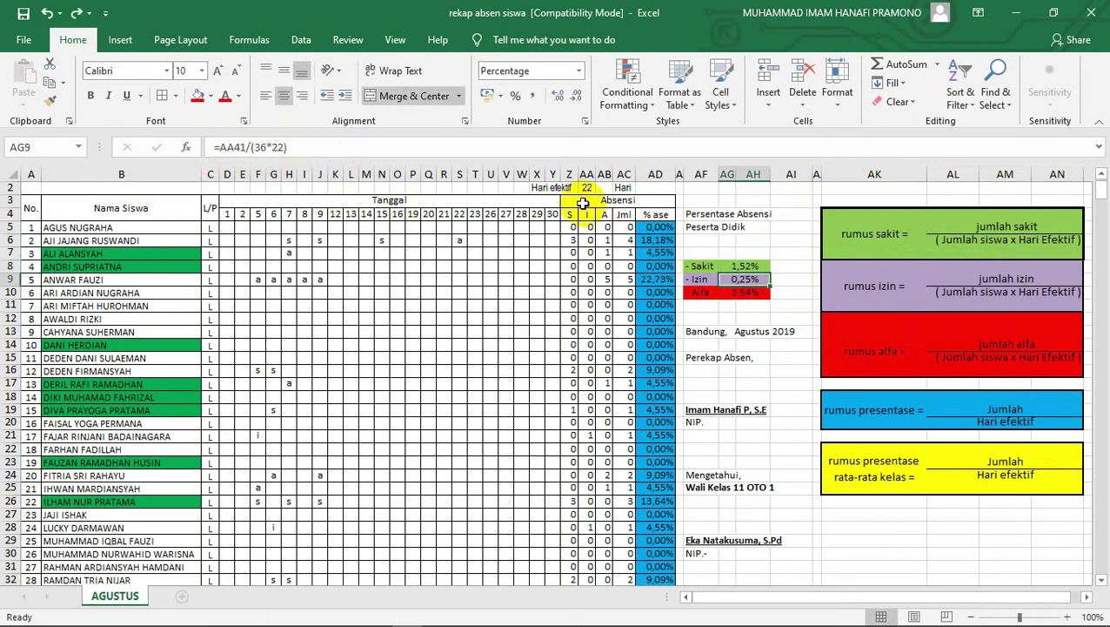
scroll(582, 237, down, 4)
scroll(582, 237, down, 3)
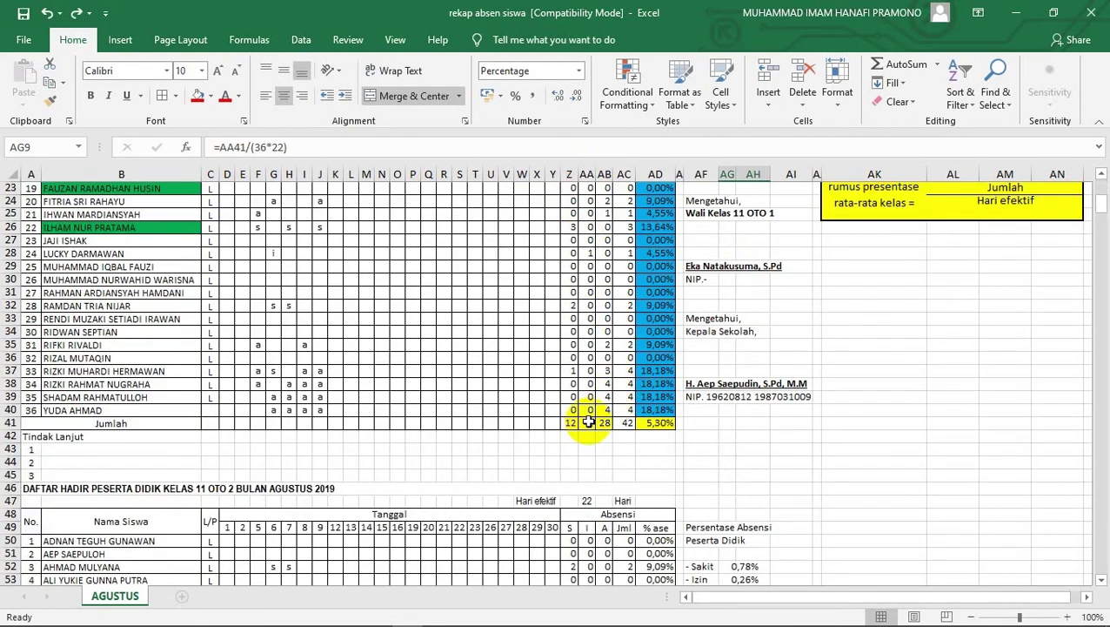
scroll(588, 422, up, 4)
scroll(588, 422, up, 3)
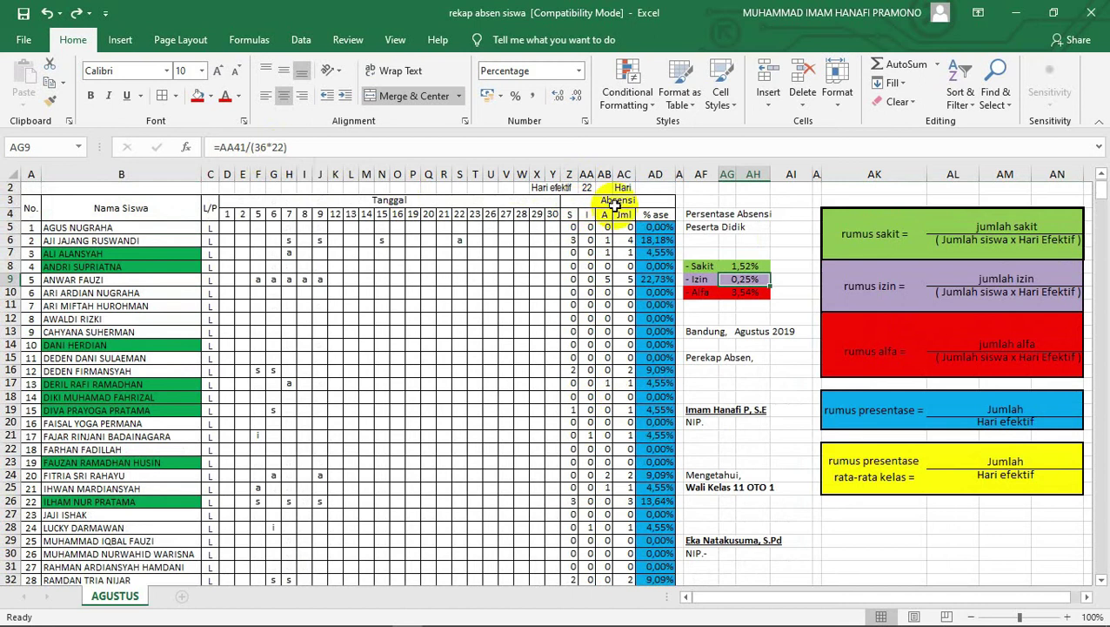
click(736, 294)
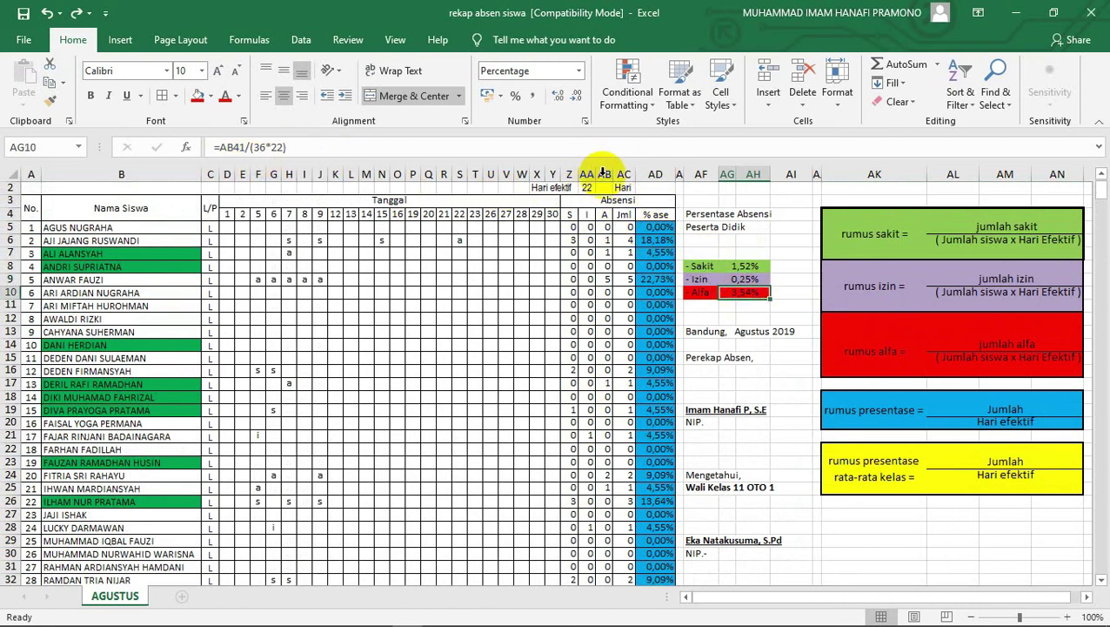
click(606, 174)
scroll(627, 348, down, 5)
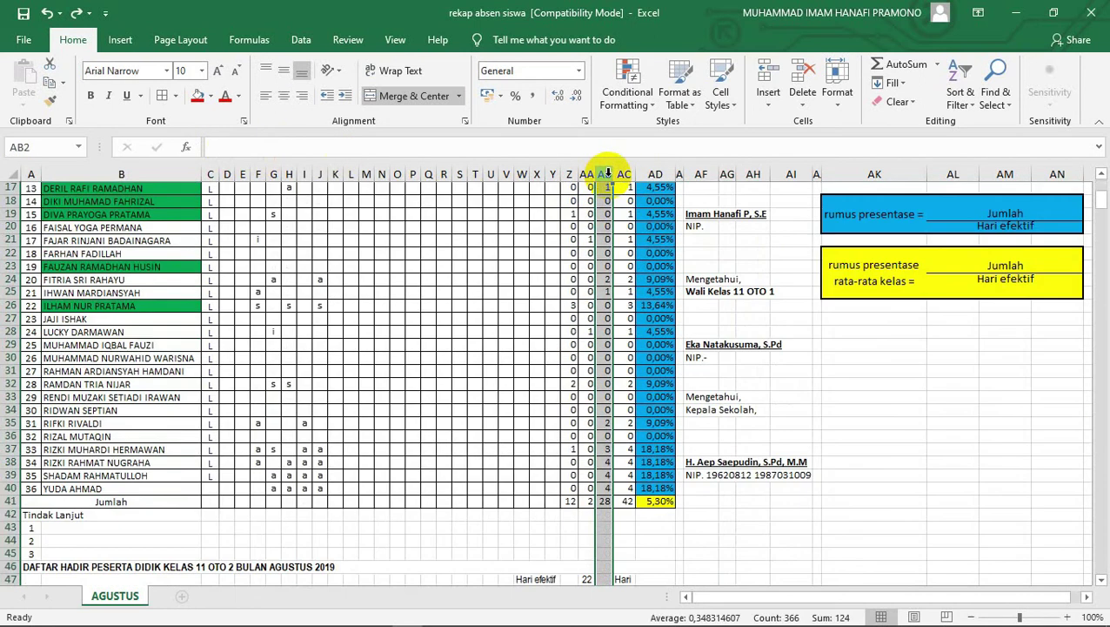
click(609, 503)
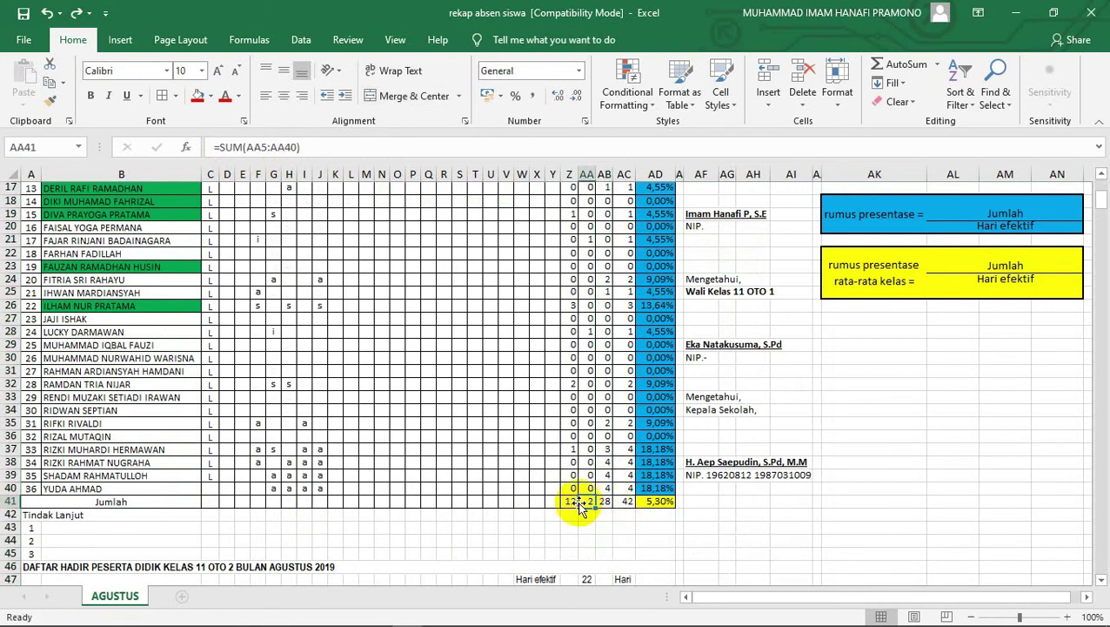
scroll(638, 477, up, 4)
scroll(638, 477, up, 2)
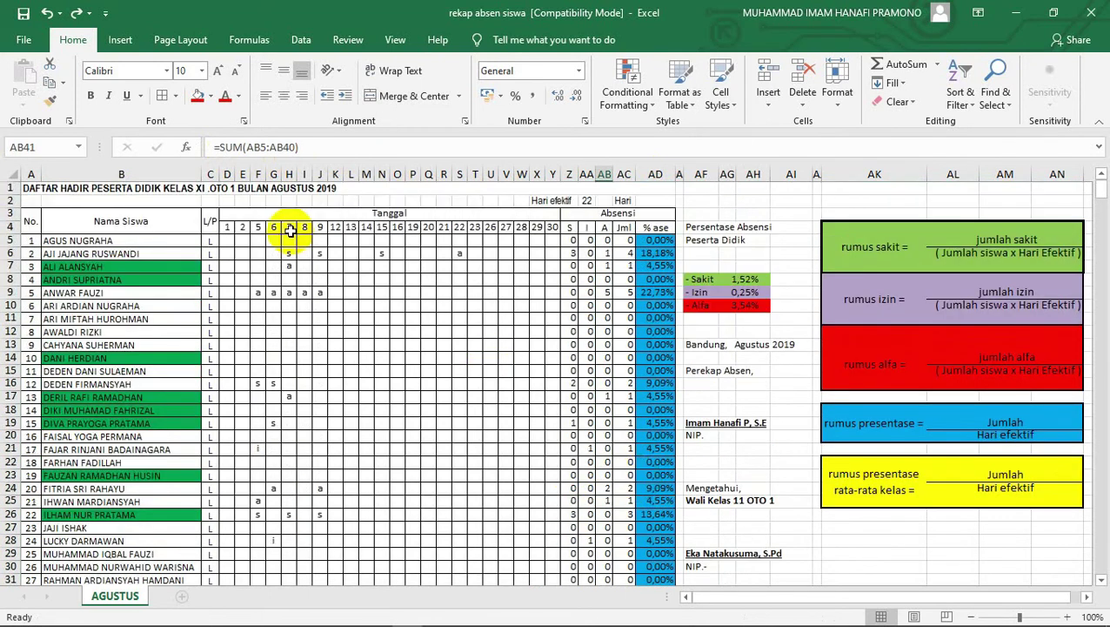
click(749, 312)
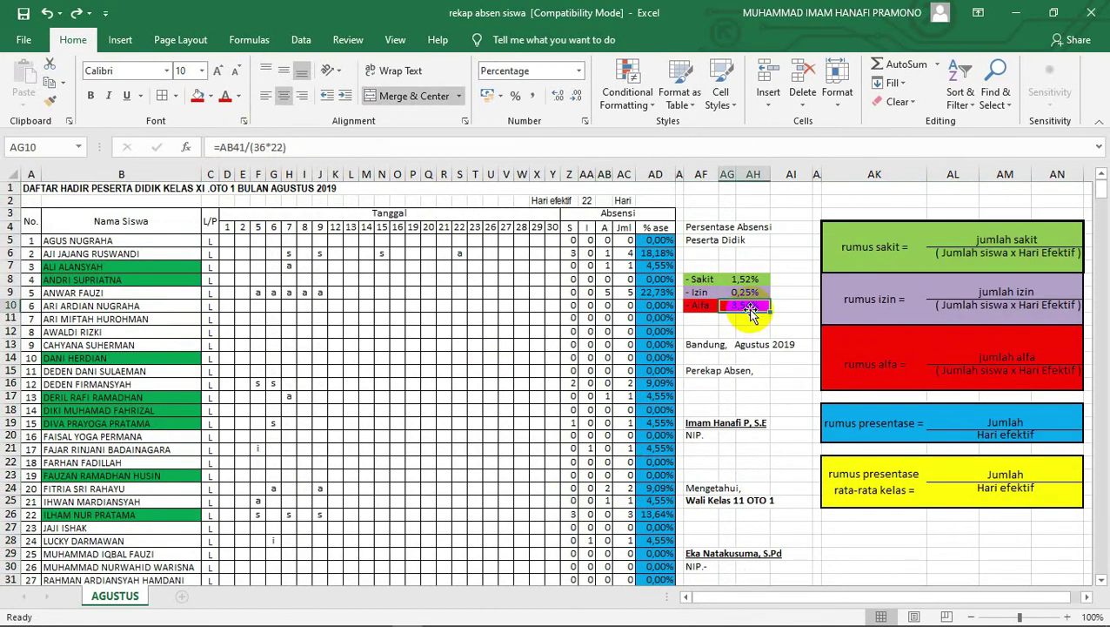
double_click(263, 147)
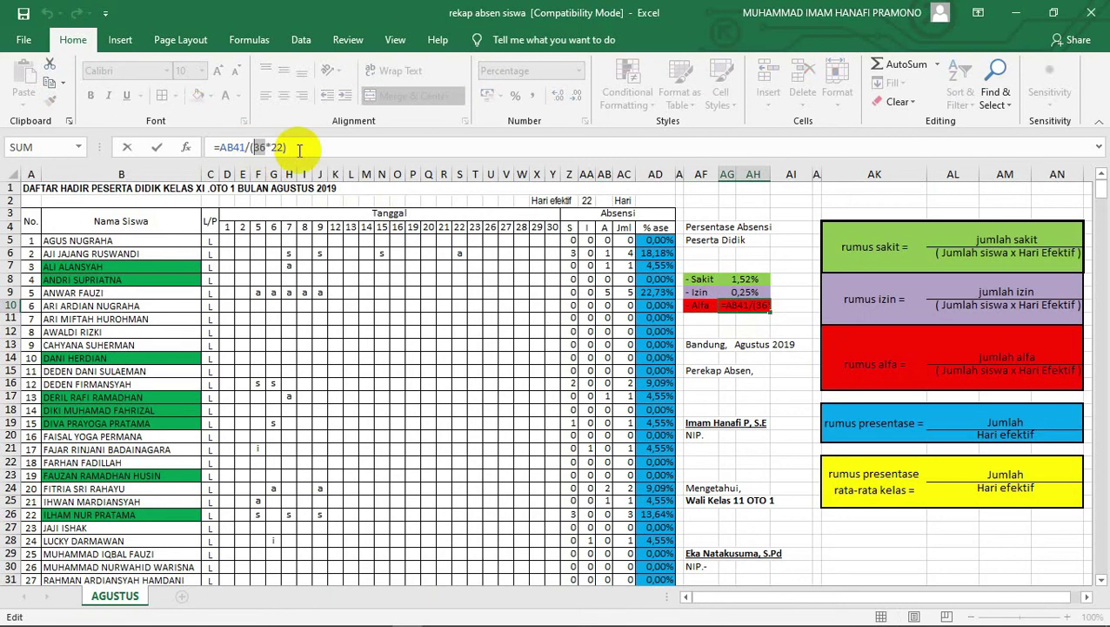
double_click(275, 148)
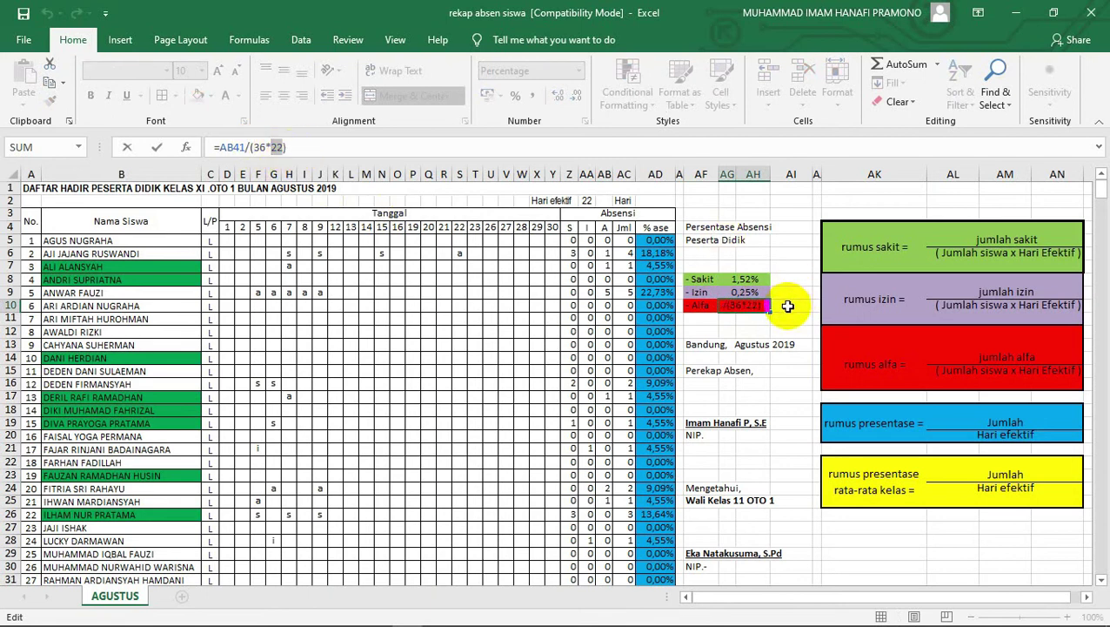
click(769, 252)
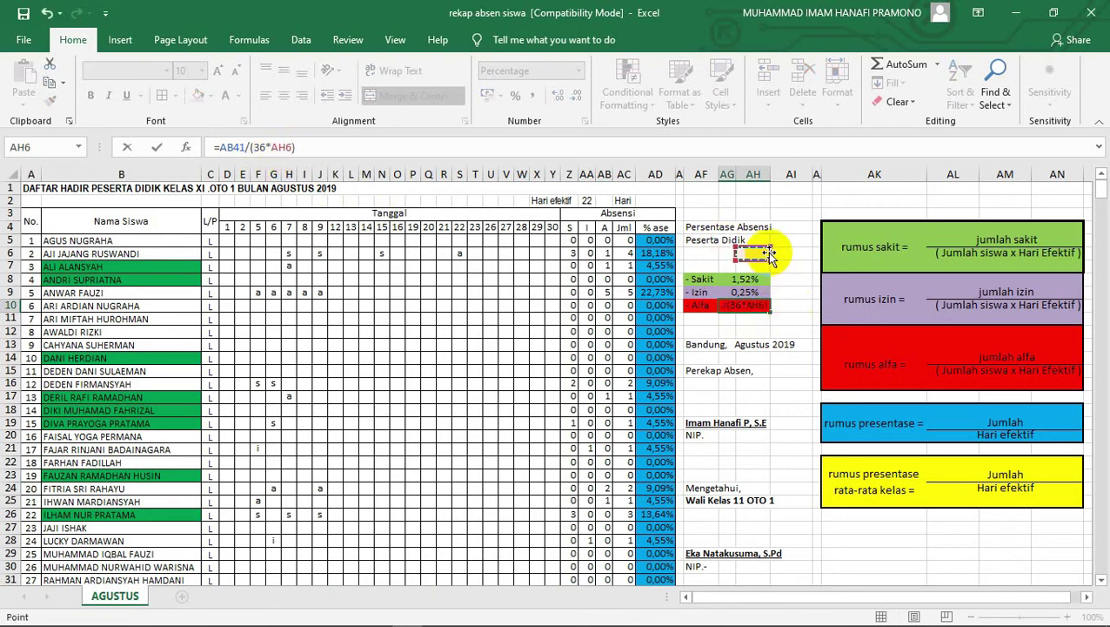
key(Return)
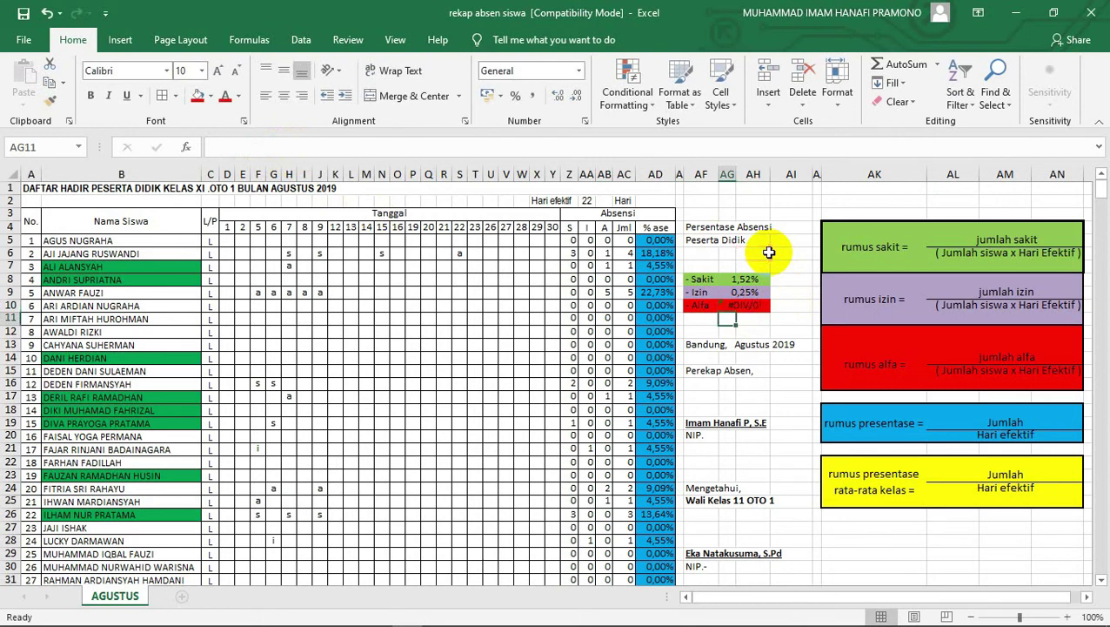
key(ctrl+z)
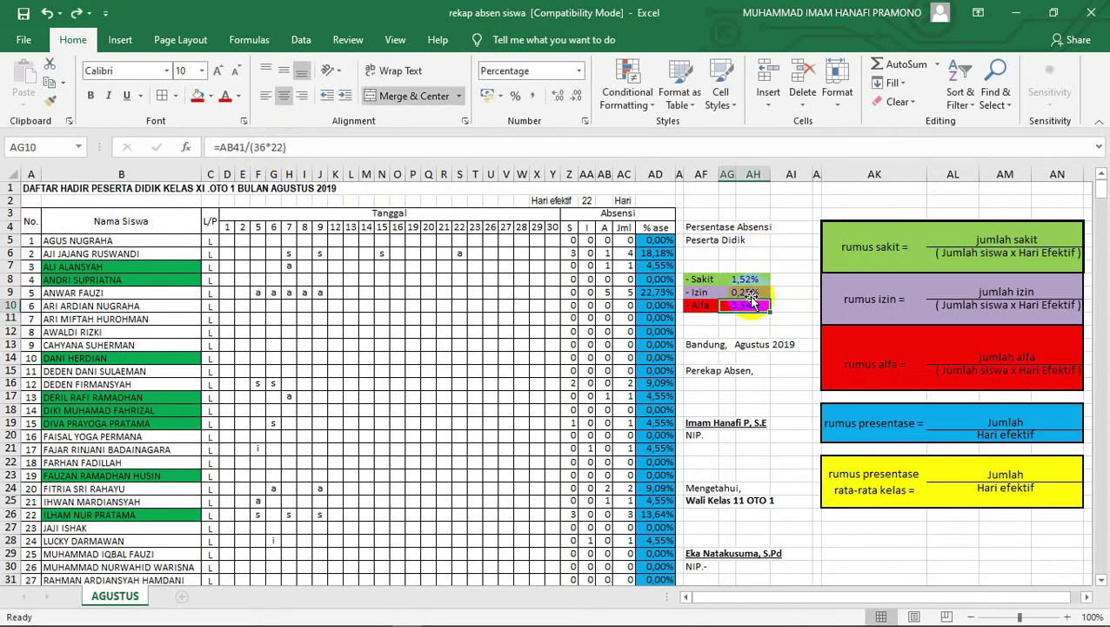
click(793, 308)
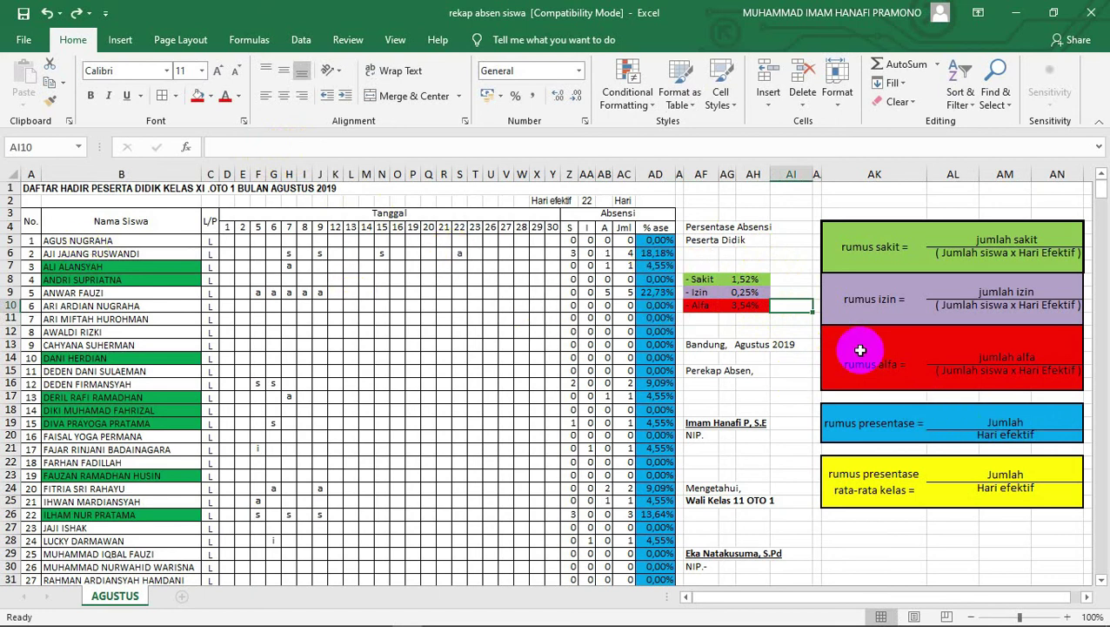
scroll(541, 322, down, 1)
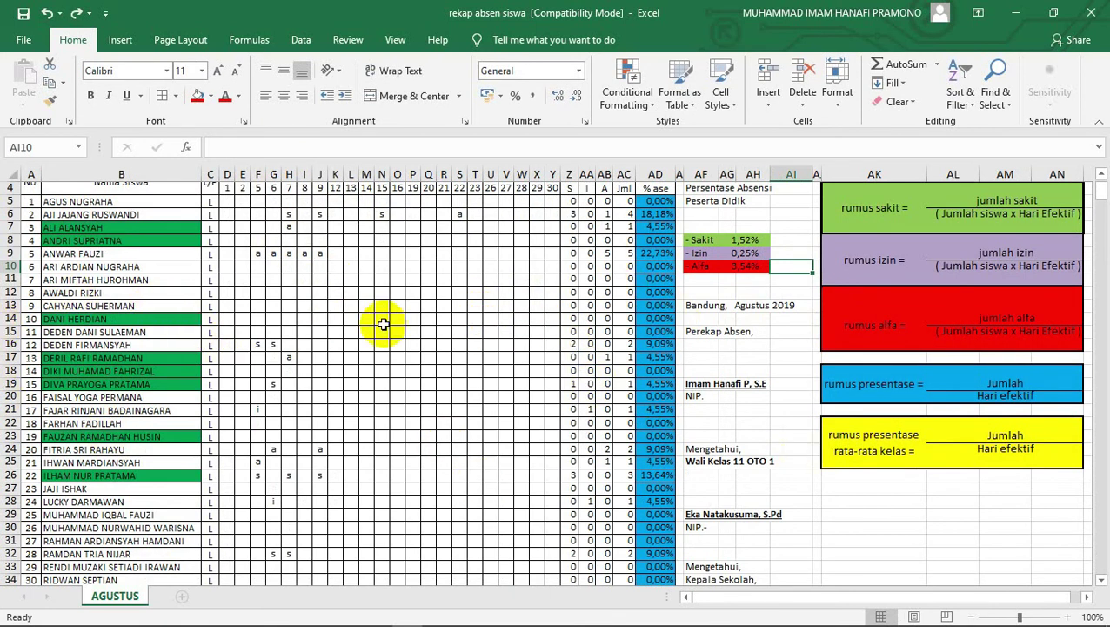
scroll(522, 348, up, 1)
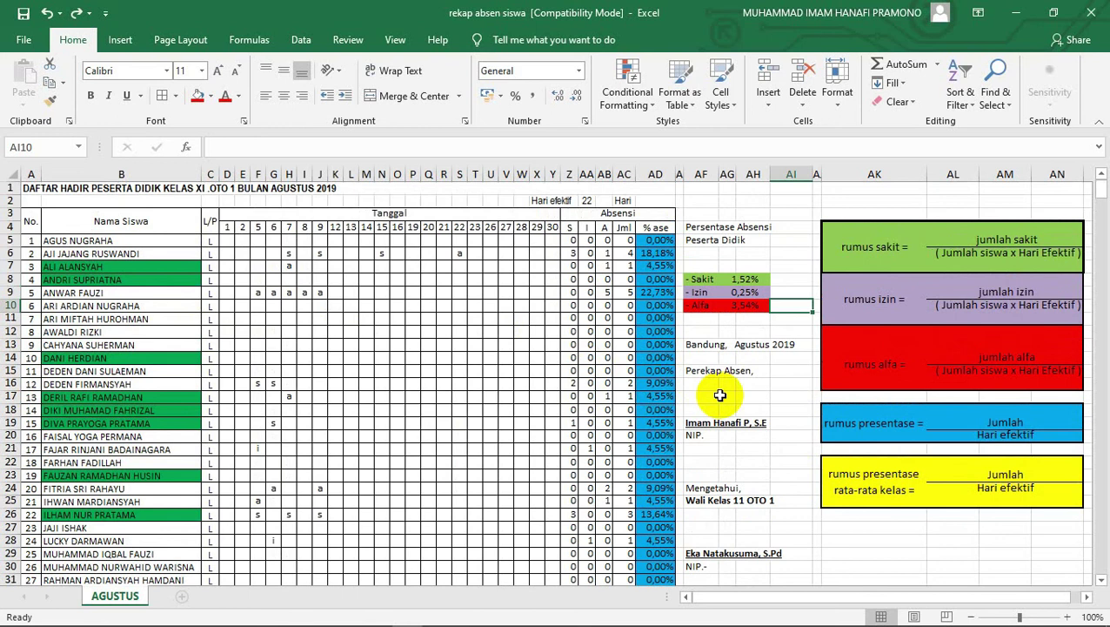
click(821, 383)
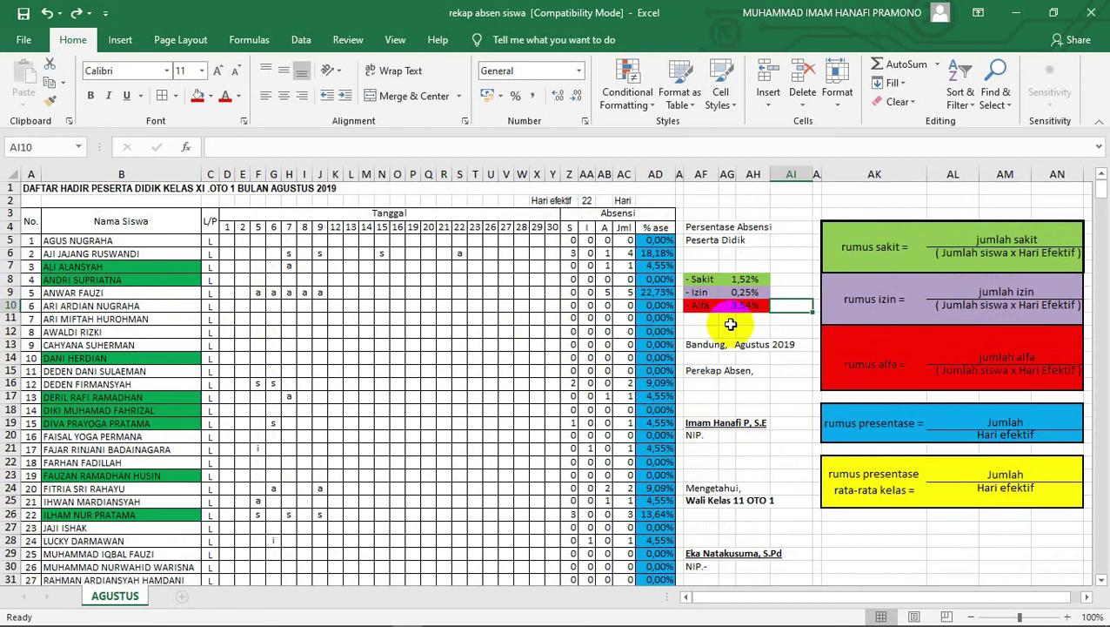
scroll(719, 459, down, 1)
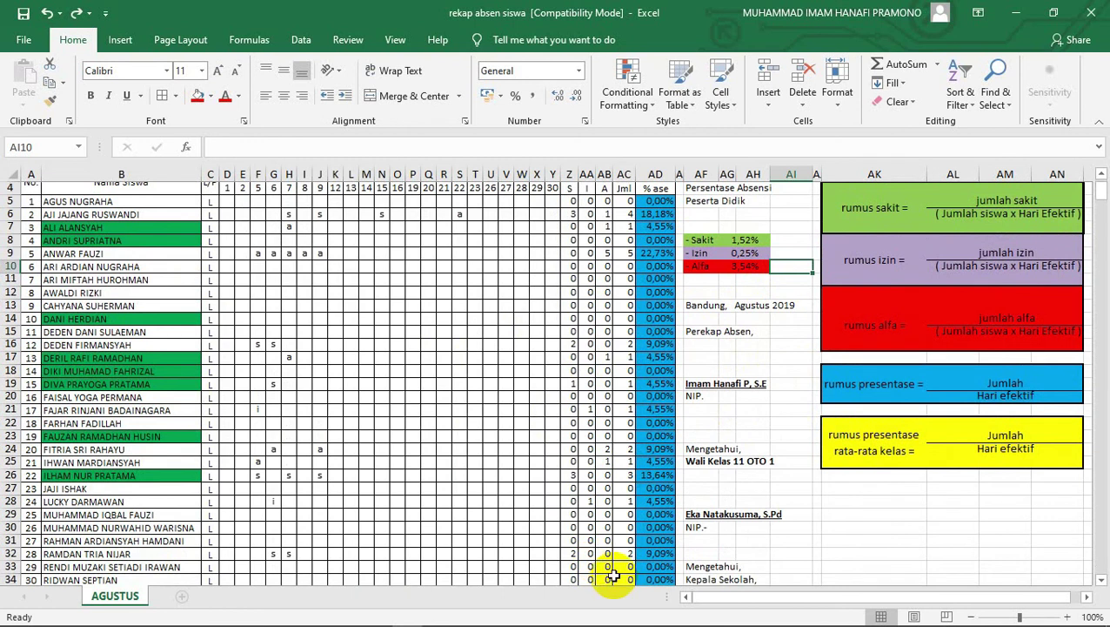
mouse_move(905, 619)
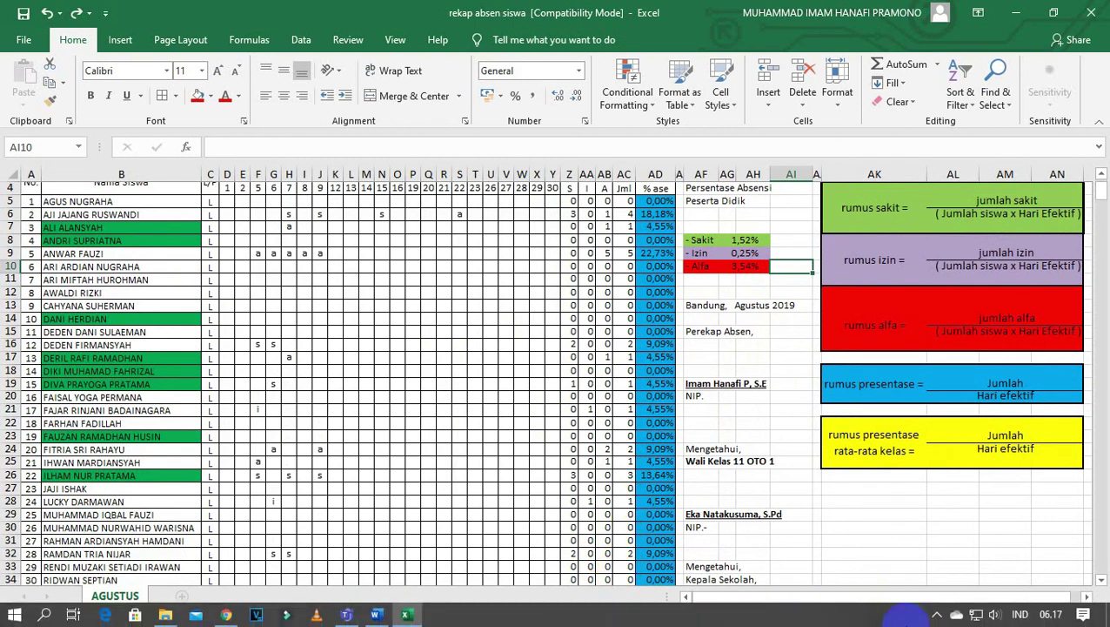
click(937, 615)
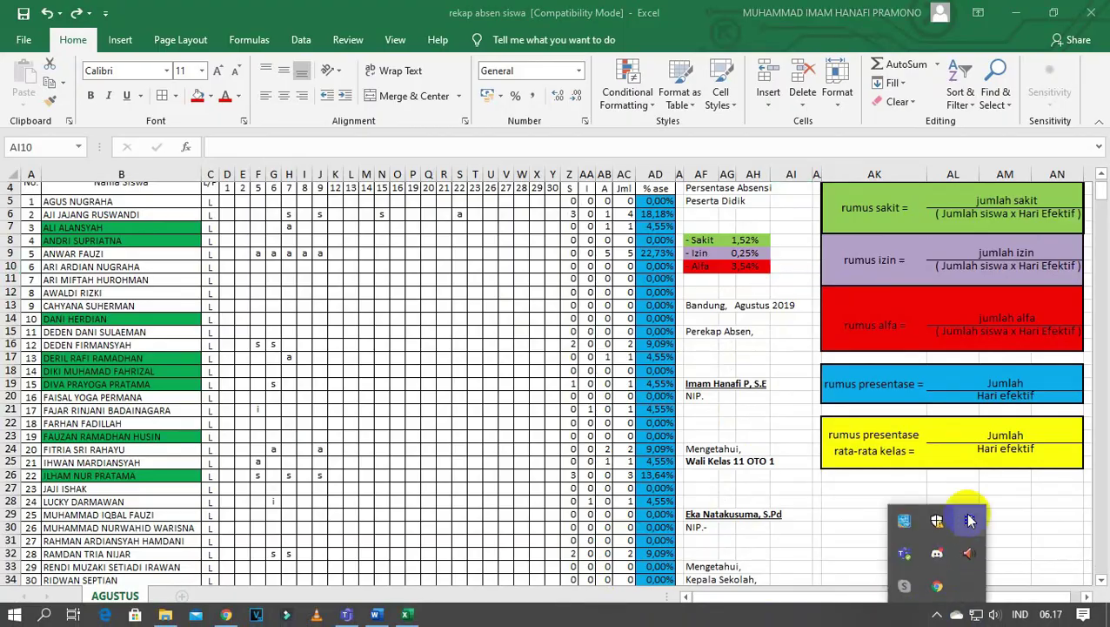
click(970, 519)
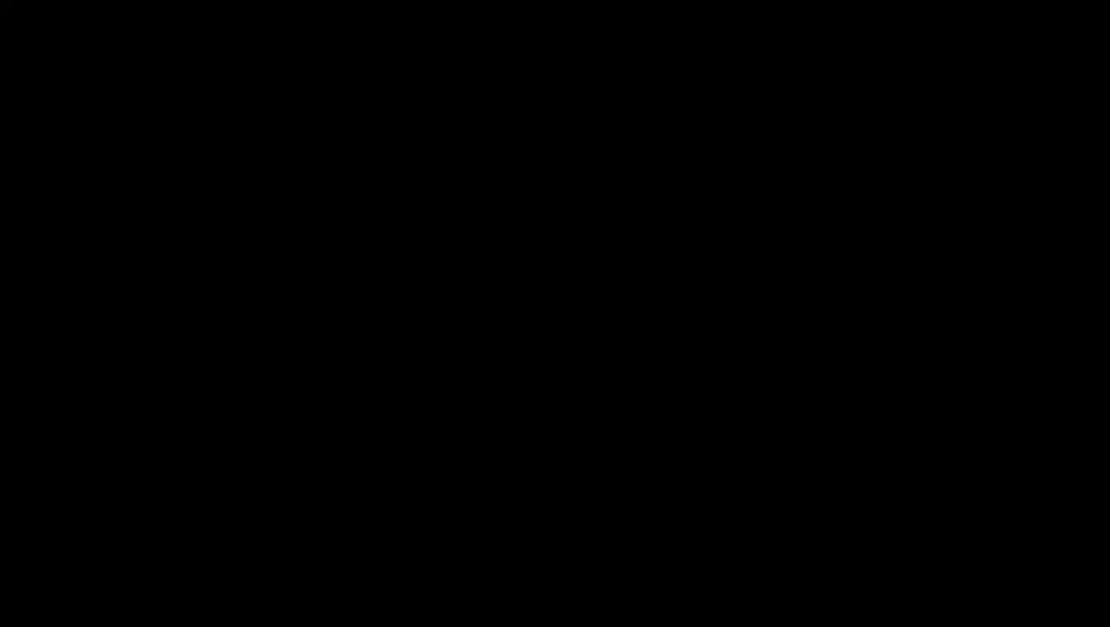